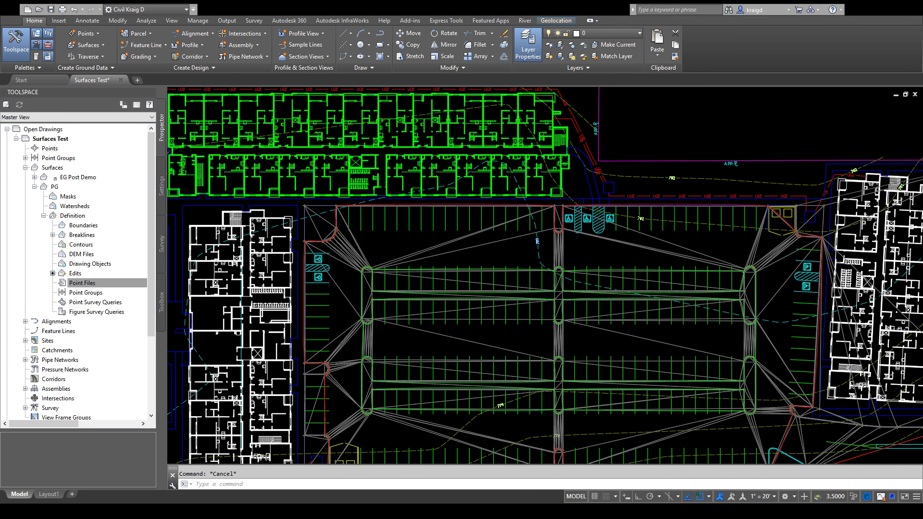
Step: Examine the PG surface's triangulation across the parking lot, drive aisles and surrounding building edges
middle_click_drag(533, 330, 524, 281)
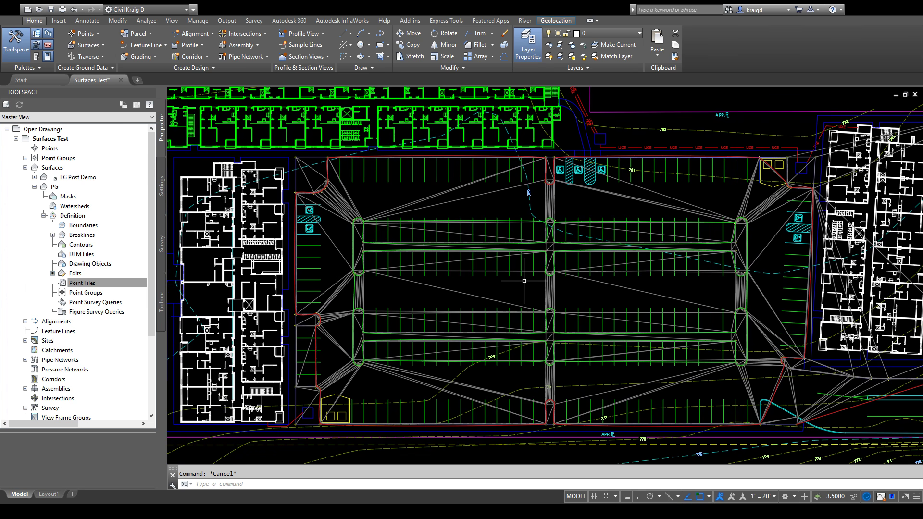
middle_click_drag(577, 242, 448, 276)
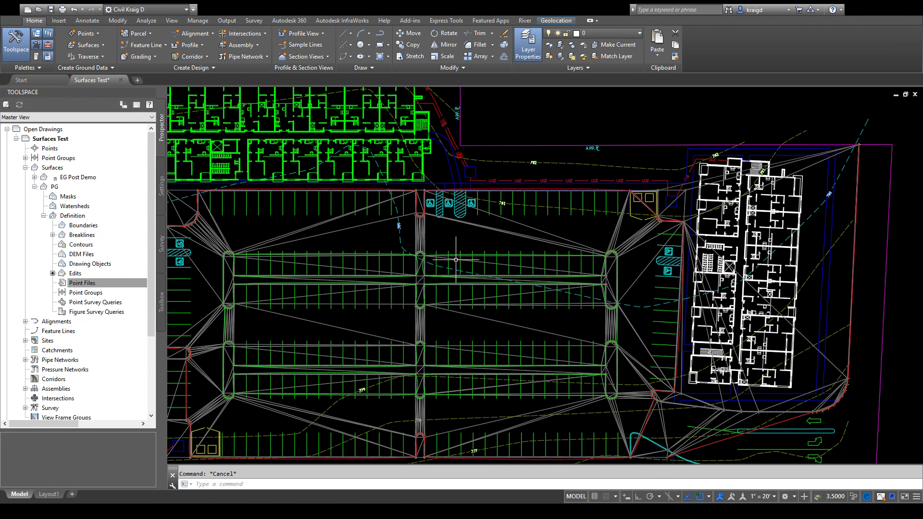
middle_click_drag(441, 222, 506, 253)
middle_click_drag(353, 270, 443, 270)
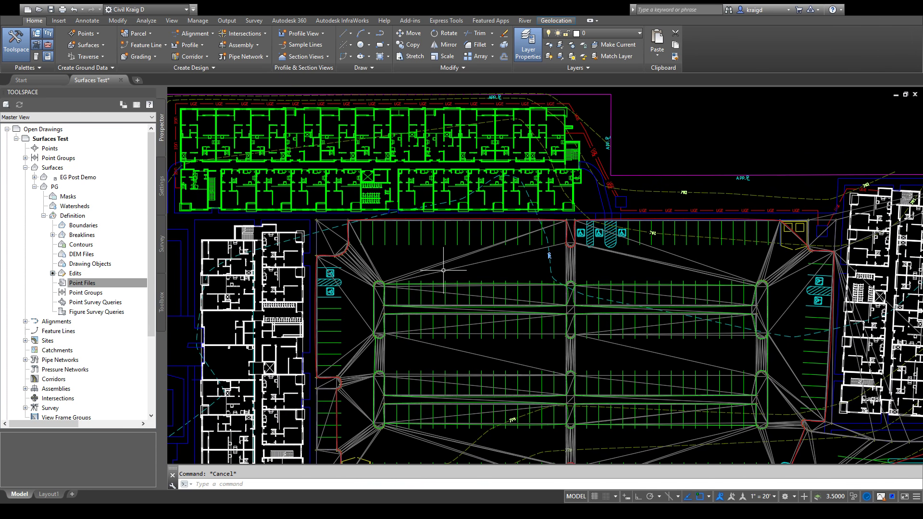
scroll(406, 230, "up", 2)
scroll(406, 230, "down", 2)
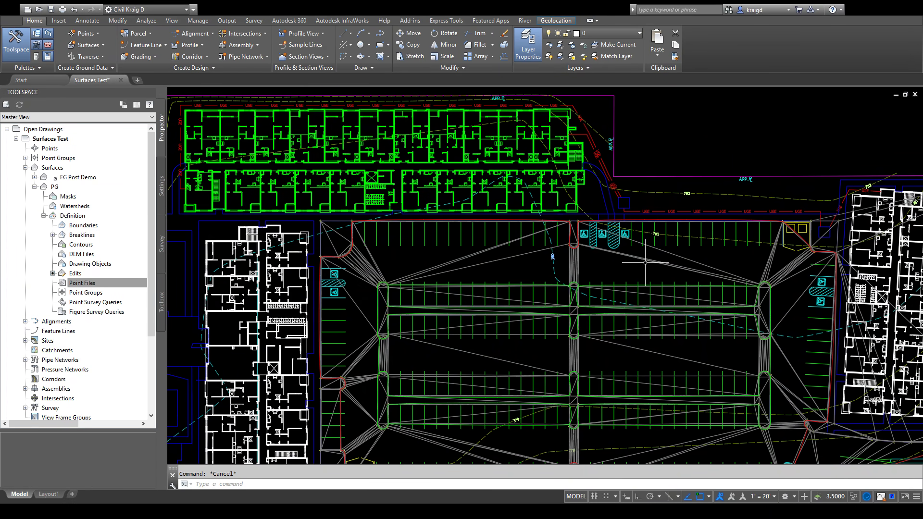
middle_click_drag(645, 262, 574, 213)
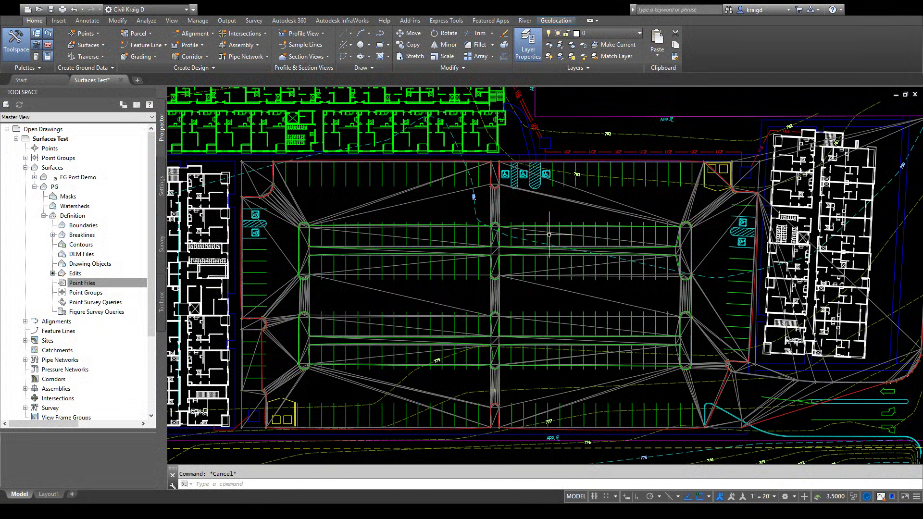
middle_click_drag(750, 209, 746, 258)
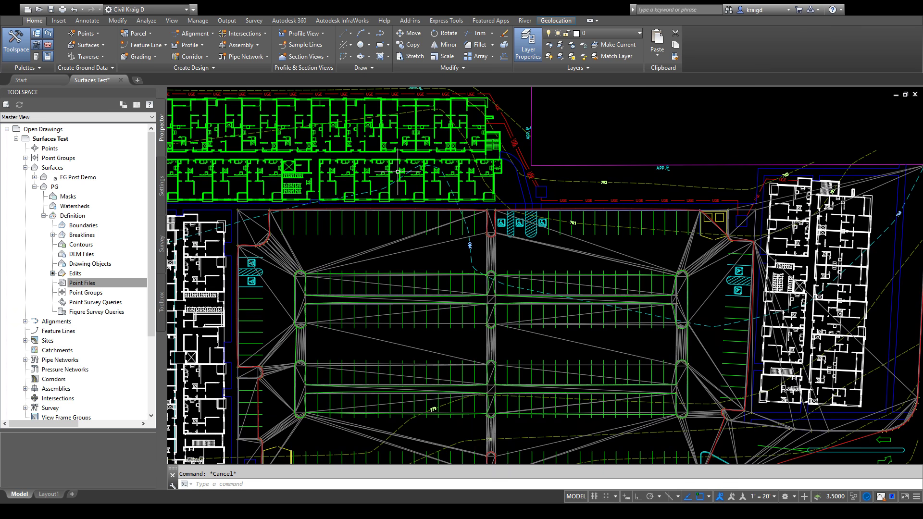
middle_click_drag(397, 172, 511, 144)
middle_click_drag(463, 235, 421, 260)
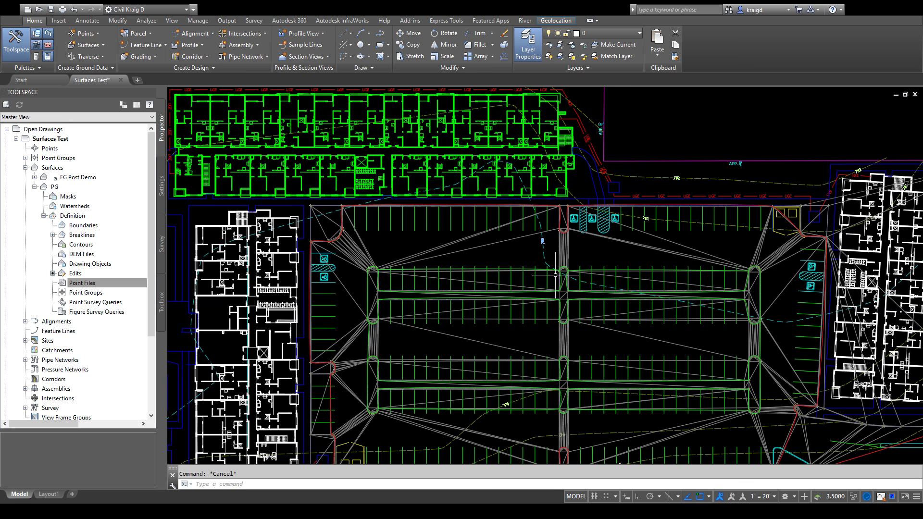
mouse_move(494, 256)
middle_mouse_down()
mouse_move(475, 227)
mouse_move(480, 262)
middle_mouse_up()
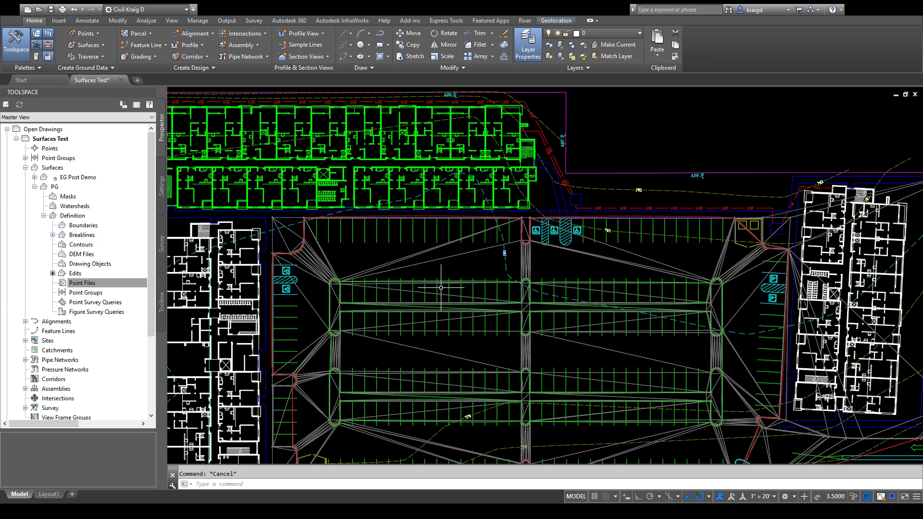
Step: Start Swap Edge on the PG surface and swap one of the two near-parallel long diagonals across the upper-left drive aisle
scroll(432, 259, "up", 2)
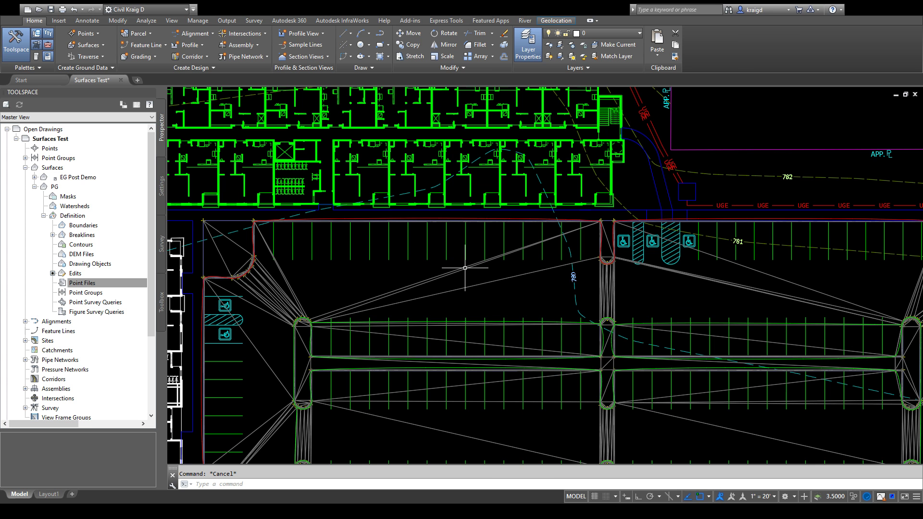
left_click(464, 268)
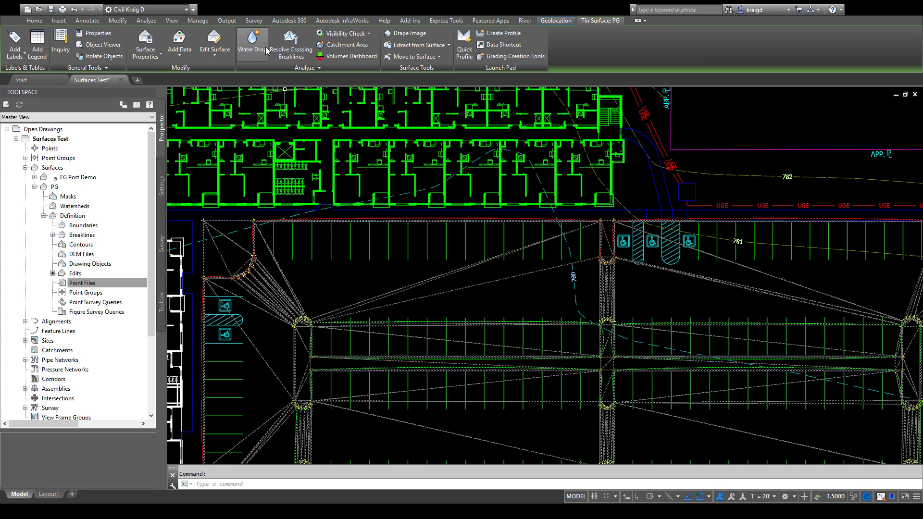
left_click(215, 59)
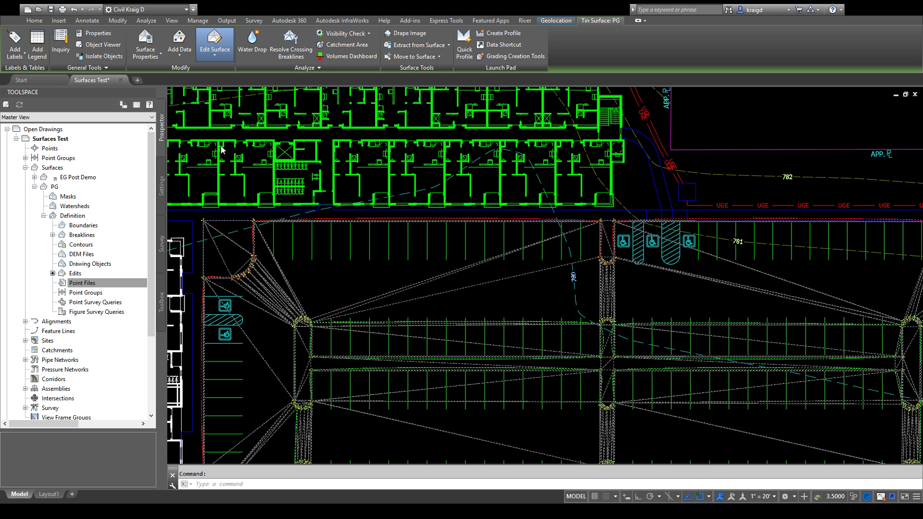
left_click(228, 105)
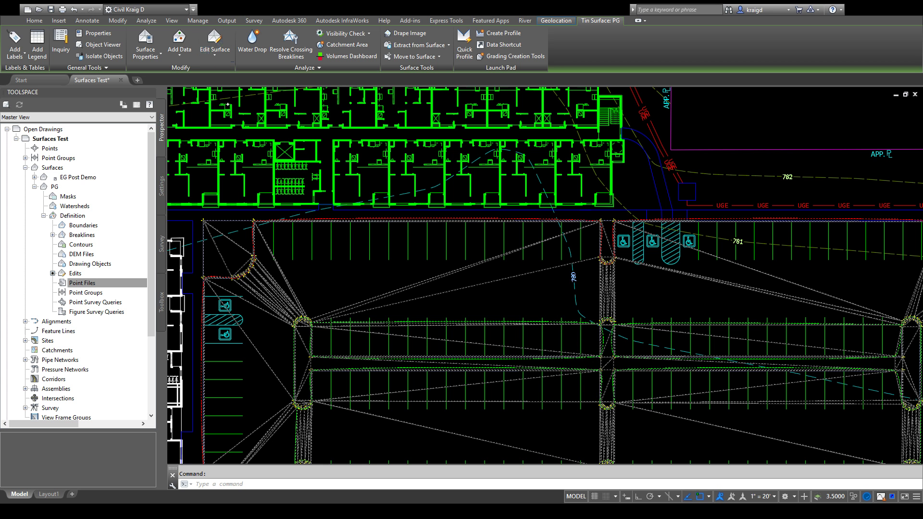
left_click(228, 105)
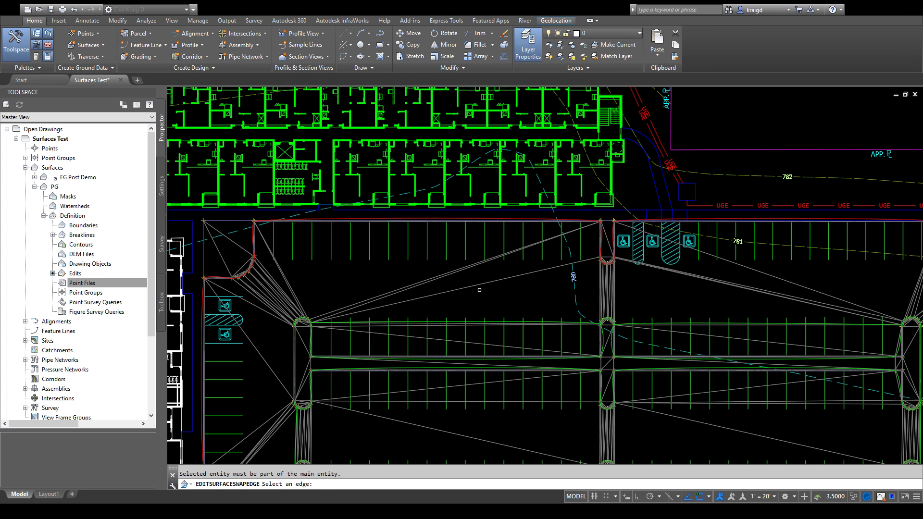
scroll(253, 293, "up", 4)
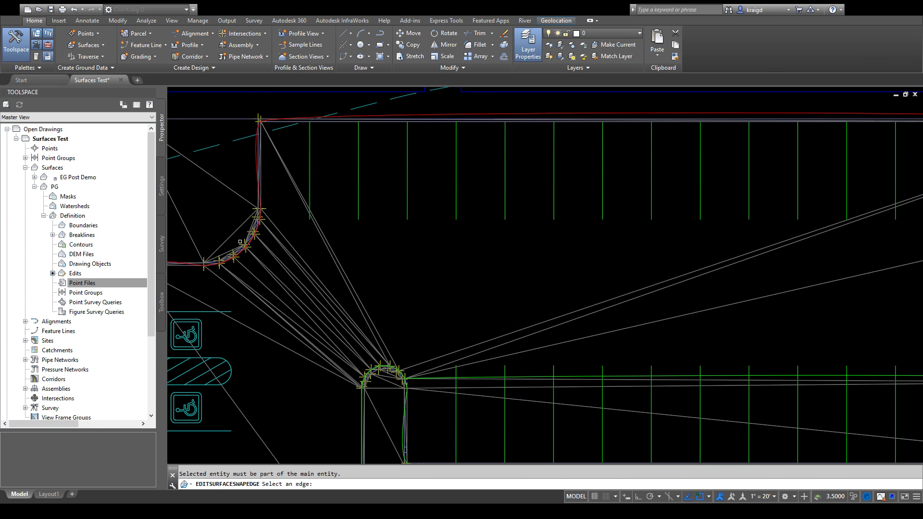
scroll(340, 282, "down", 2)
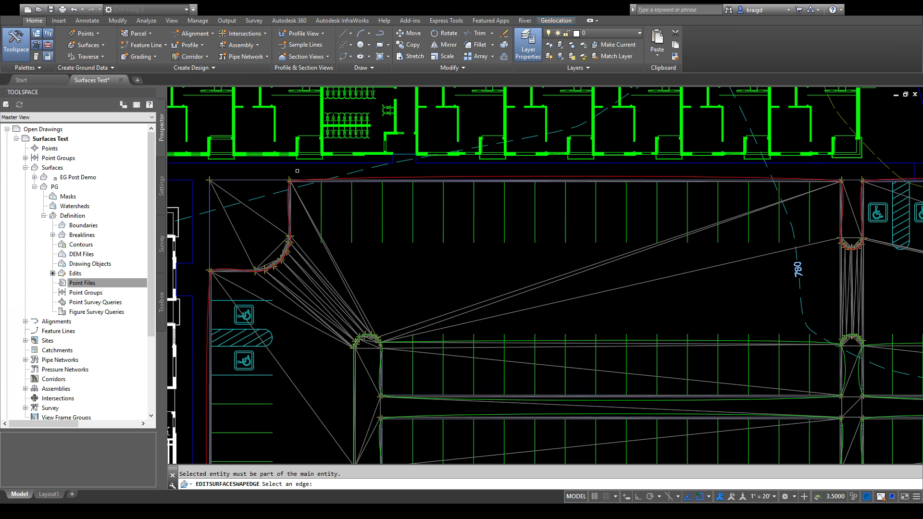
middle_click_drag(578, 267, 509, 272)
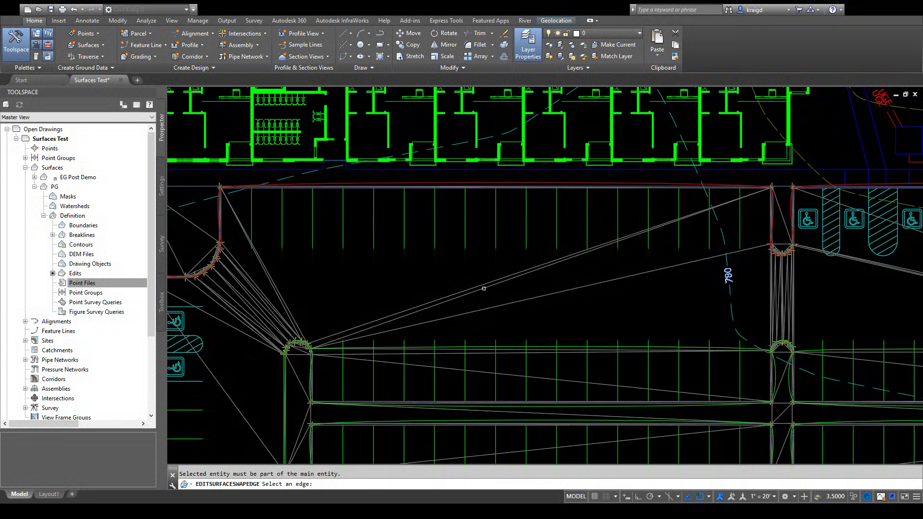
left_click(460, 294)
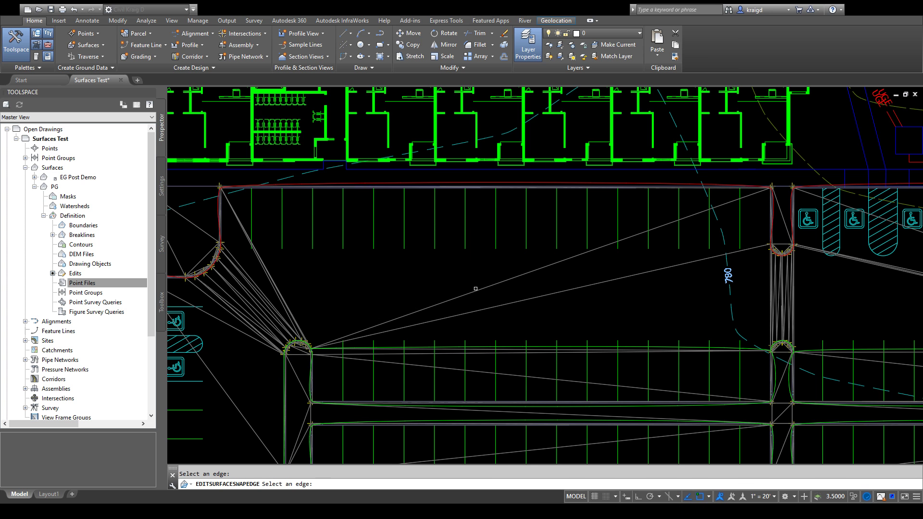
Step: Swap the remaining long diagonals in the upper-left drive aisle to see the triangles run from the upper-left curb corner across the stalls
left_click(480, 289)
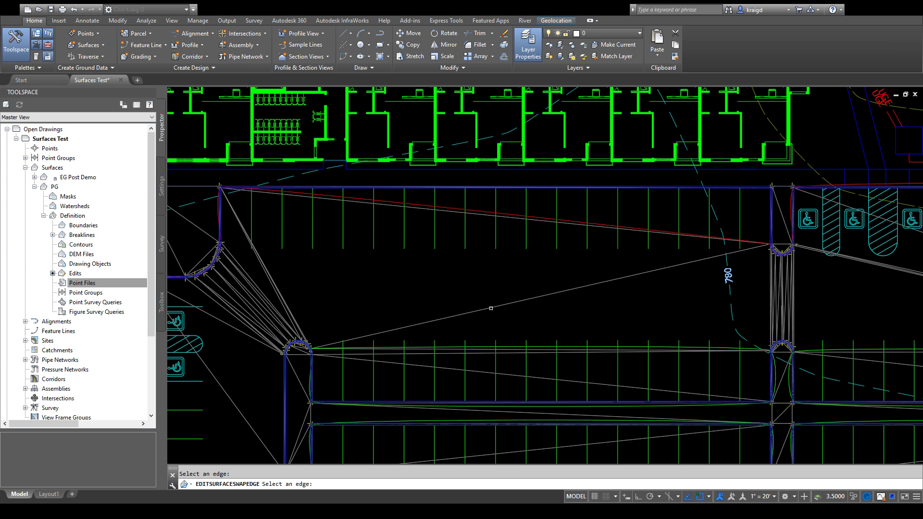
scroll(471, 307, "up", 5)
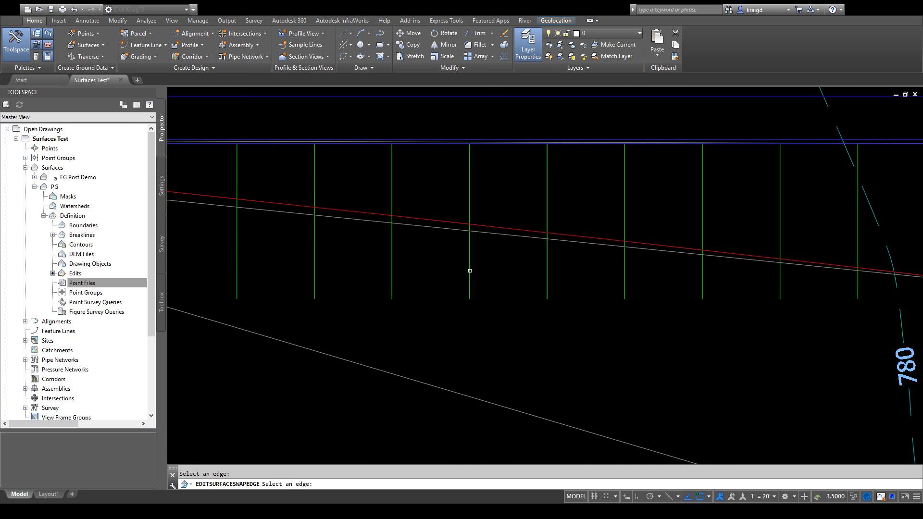
left_click(499, 236)
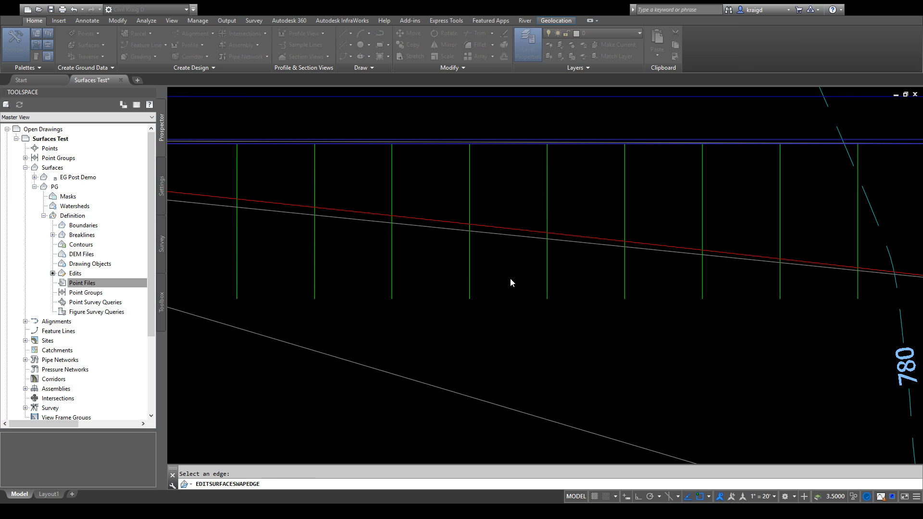
scroll(561, 311, "down", 3)
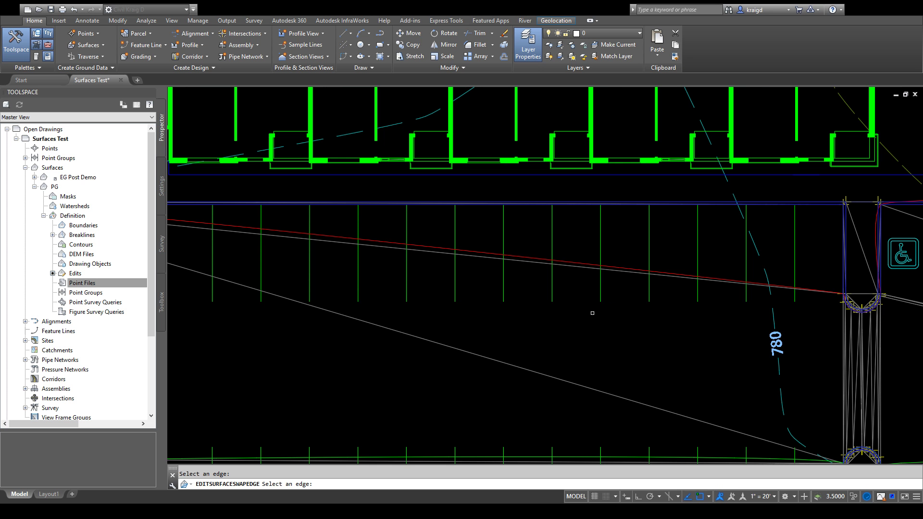
scroll(589, 312, "up", 2)
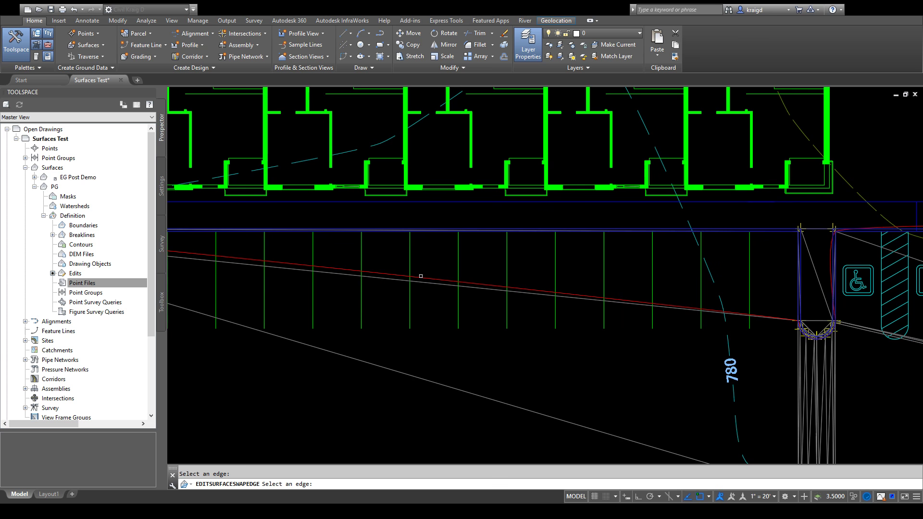
Step: Swap the two long edges starting at the upper-left curb corner back to their former direction
scroll(420, 276, "down", 4)
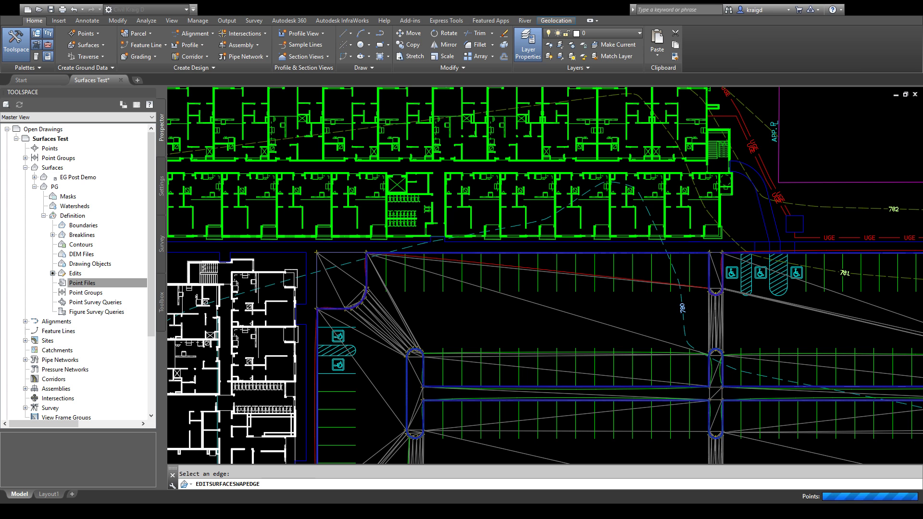
left_click(507, 296)
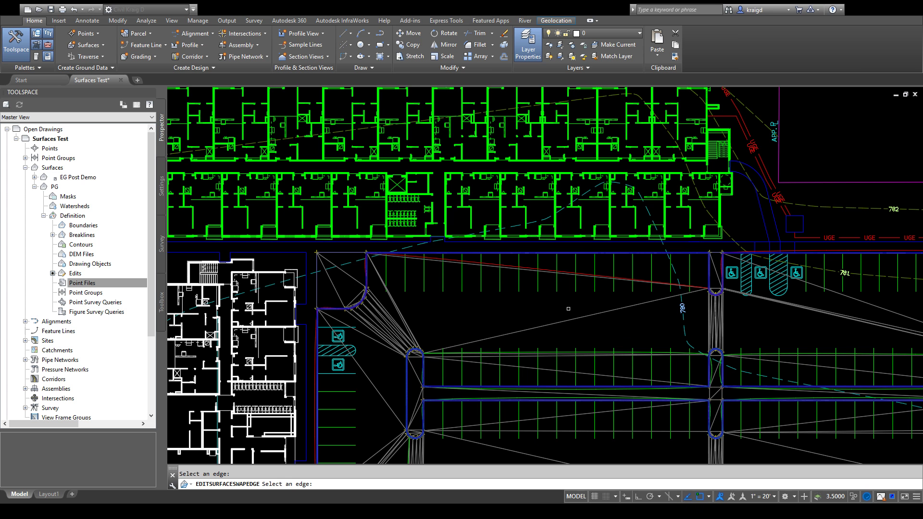
left_click(552, 274)
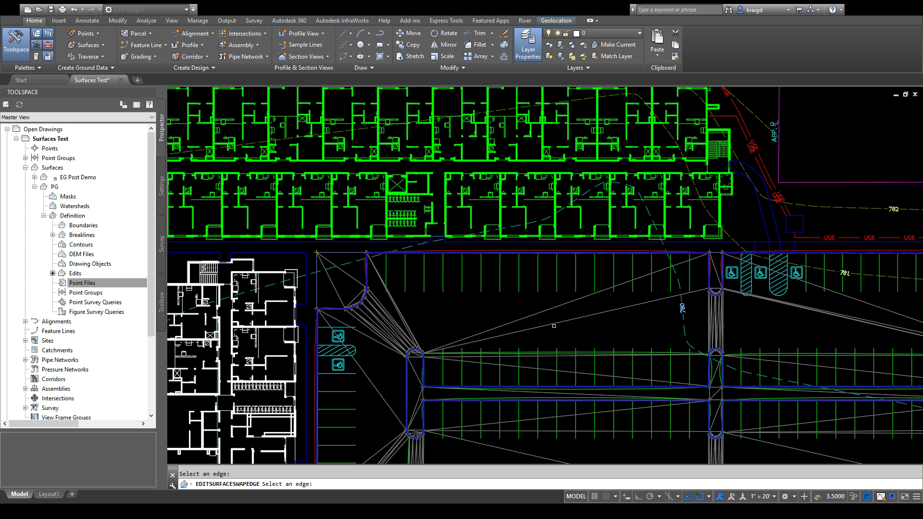
Step: Swap long diagonals in the upper-right drive aisle so they cross the accessible stalls toward the corner of the yellow enclosure
middle_click_drag(554, 325, 496, 329)
middle_click_drag(569, 319, 401, 309)
middle_click_drag(663, 322, 546, 307)
scroll(547, 307, "up", 2)
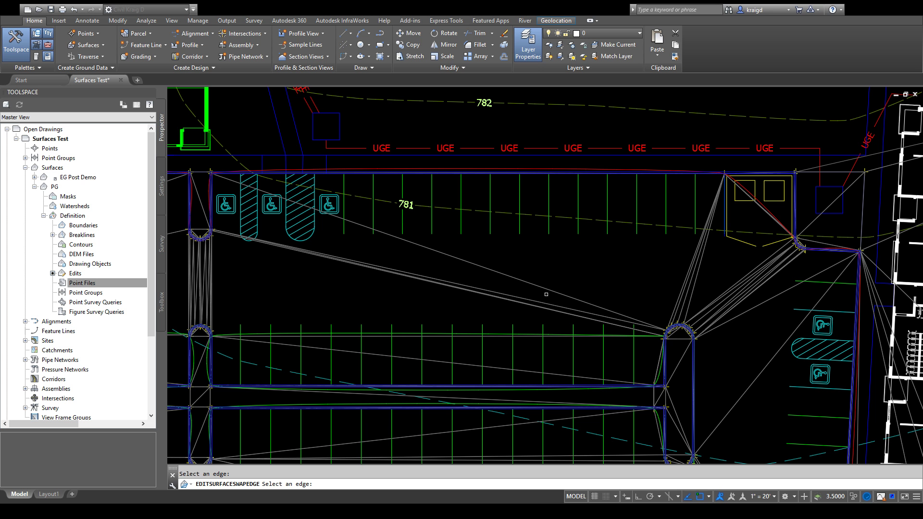
left_click(558, 293)
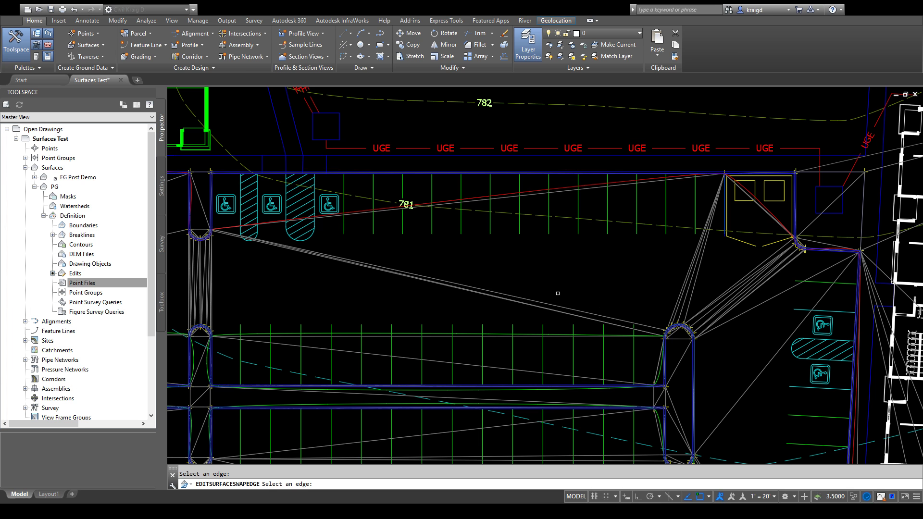
left_click(367, 265)
scroll(370, 262, "up", 5)
scroll(376, 258, "down", 8)
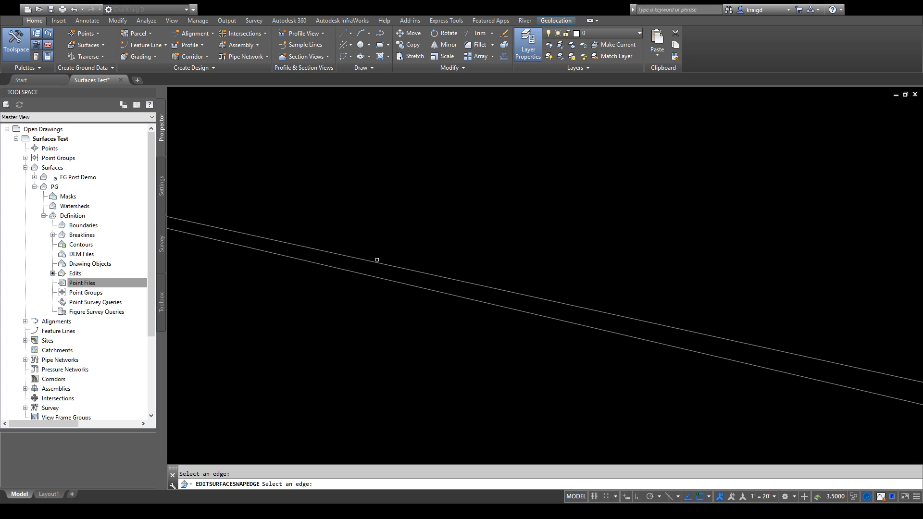
scroll(378, 247, "up", 2)
scroll(377, 248, "up", 5)
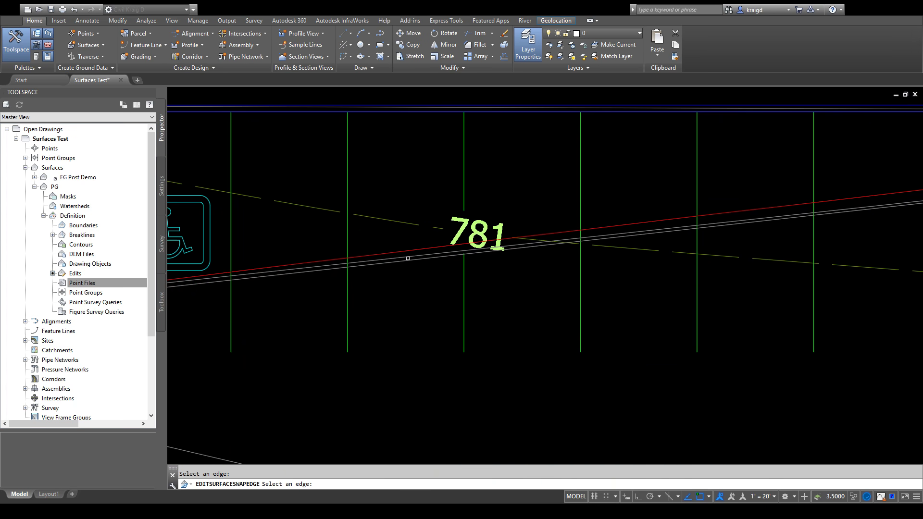
Step: Swap the edges crossing the upper-right stalls near the 781 contour label back and end the edge swapping
left_click(423, 258)
scroll(450, 281, "down", 5)
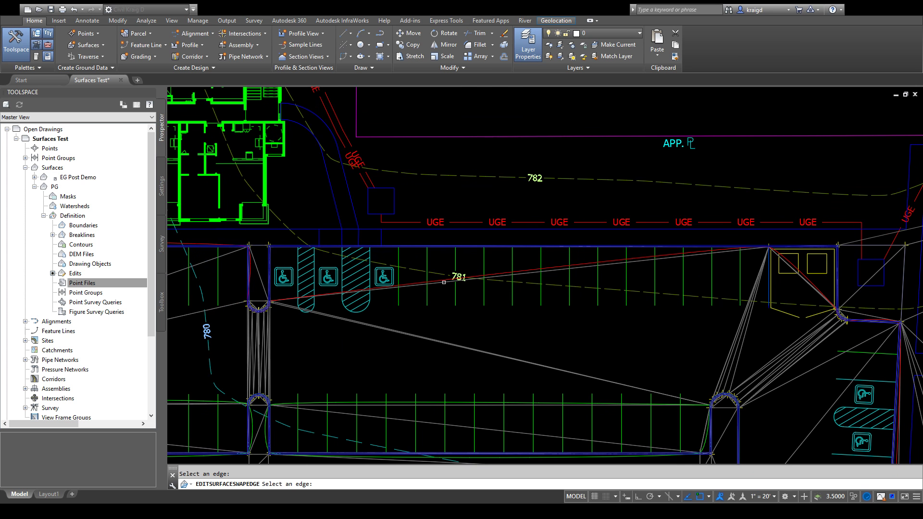
left_click(444, 282)
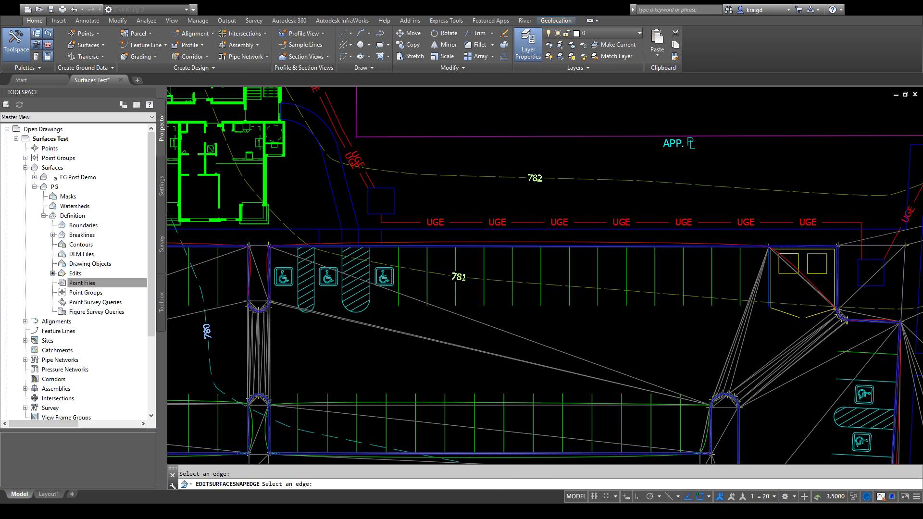
scroll(532, 320, "down", 3)
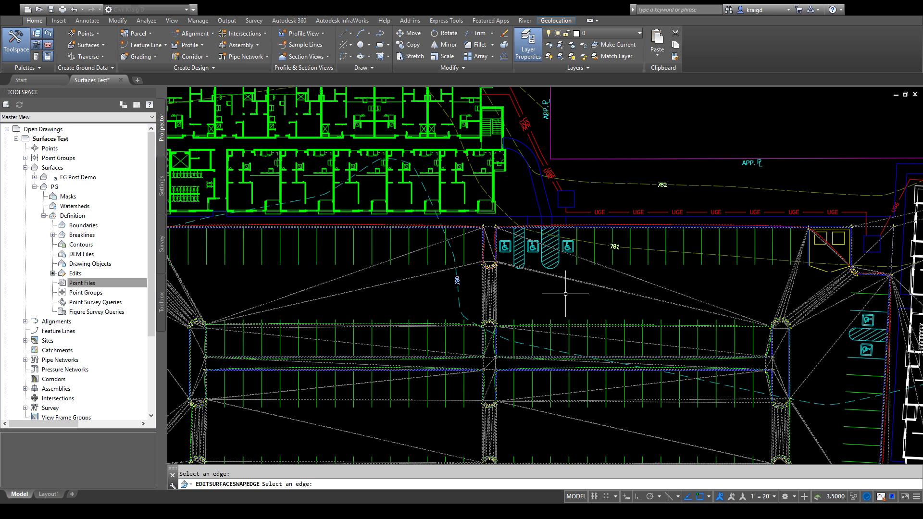
key("Escape")
left_click(565, 294)
middle_click_drag(531, 356, 553, 298)
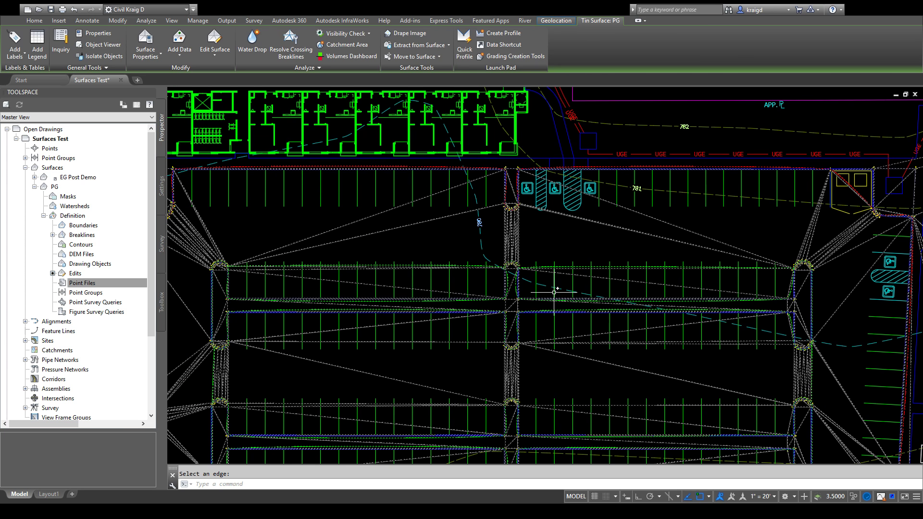
middle_click_drag(462, 276, 493, 339)
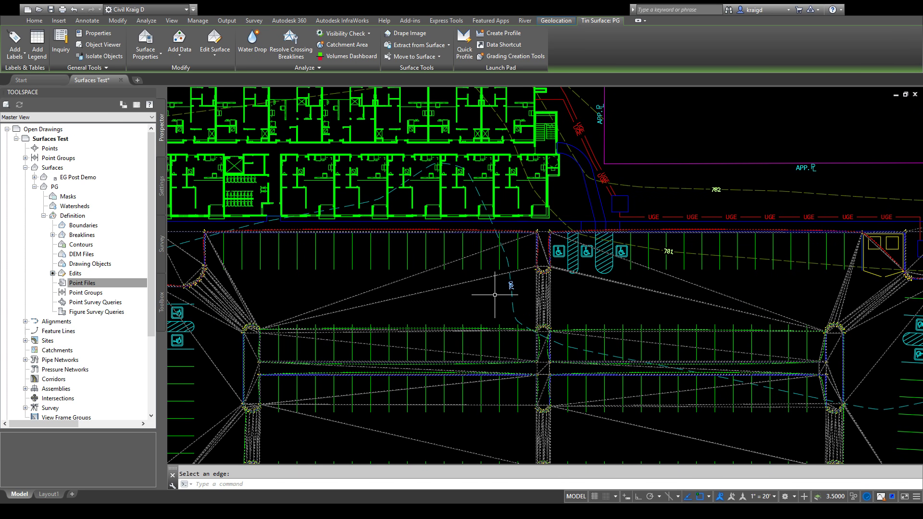
key("Escape")
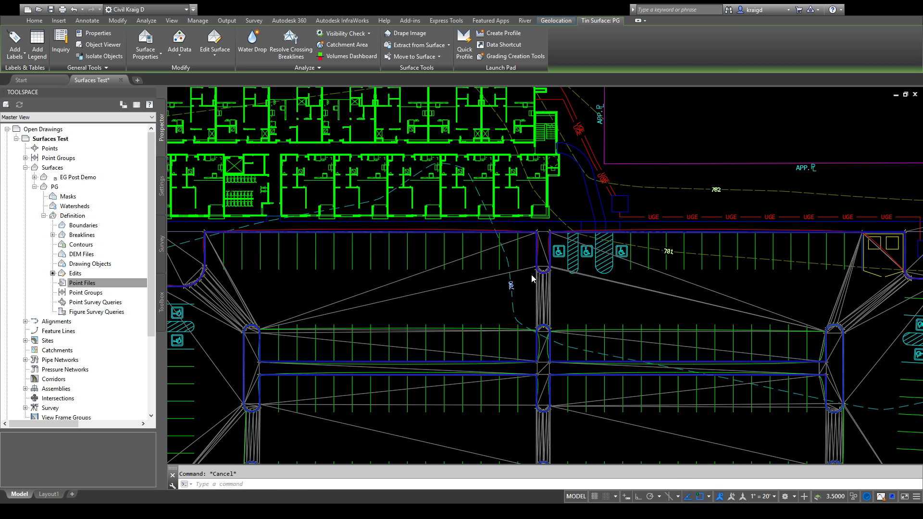
Step: Examine the PG surface's triangulation across the drive aisles and at the outer corners of the parking lot
key("Escape")
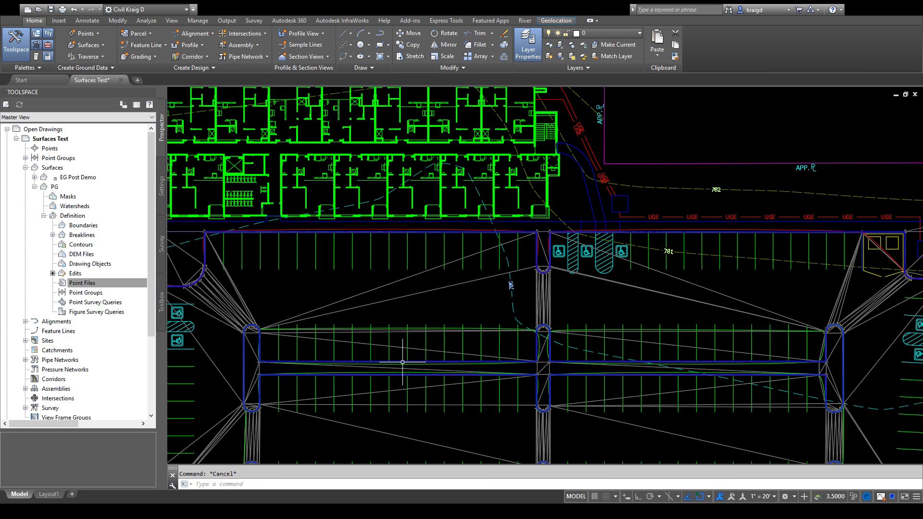
middle_click_drag(501, 399, 512, 346)
middle_click_drag(637, 349, 629, 304)
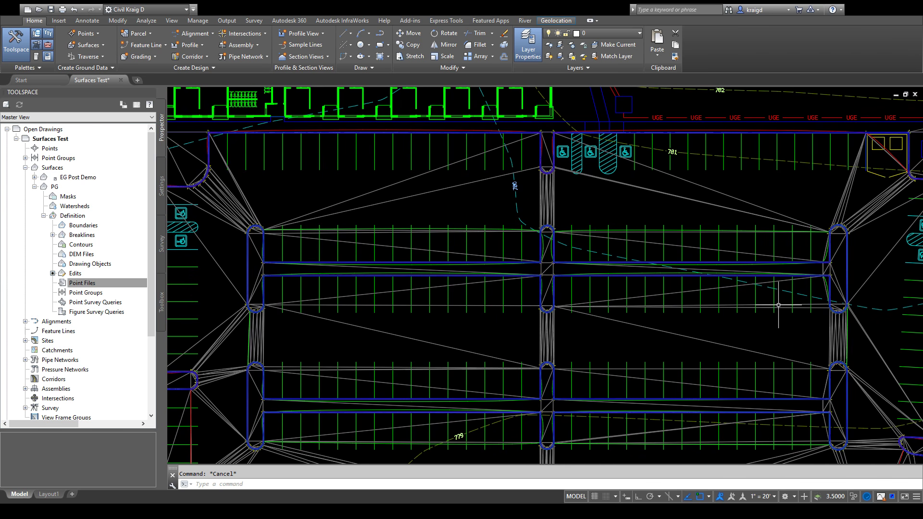
scroll(566, 393, "down", 2)
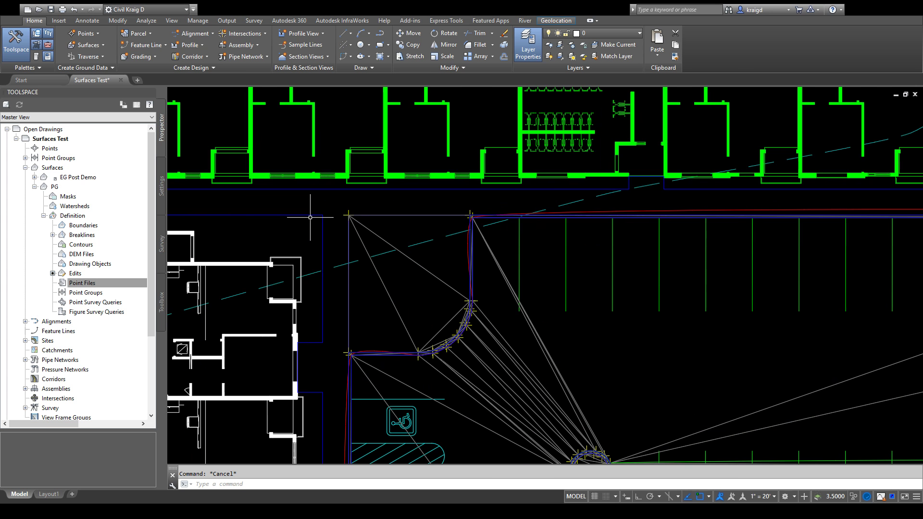
scroll(320, 218, "up", 4)
scroll(332, 219, "down", 4)
middle_click_drag(812, 226, 619, 226)
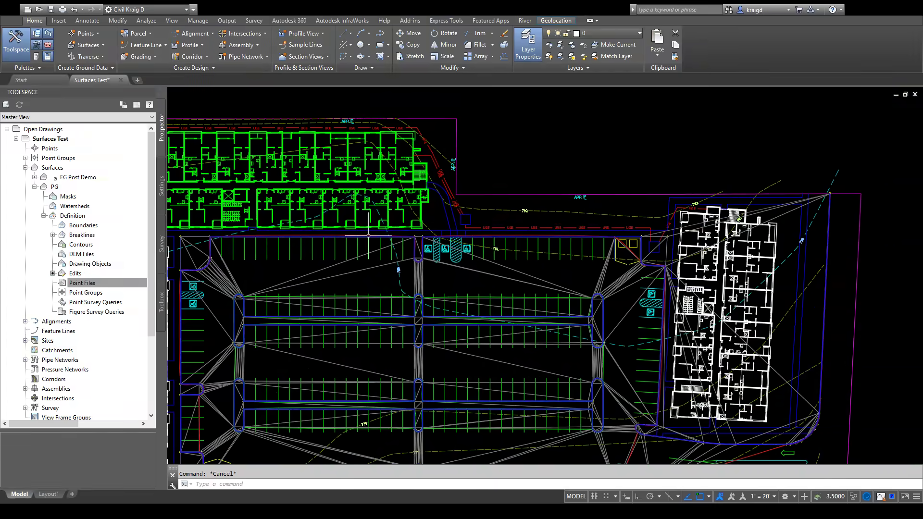
scroll(620, 226, "up", 4)
scroll(620, 226, "down", 4)
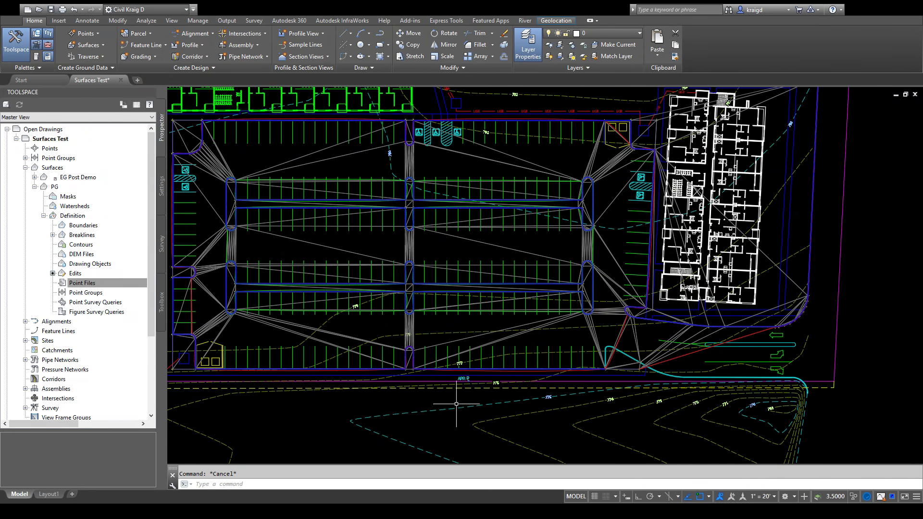
middle_click_drag(372, 296, 547, 335)
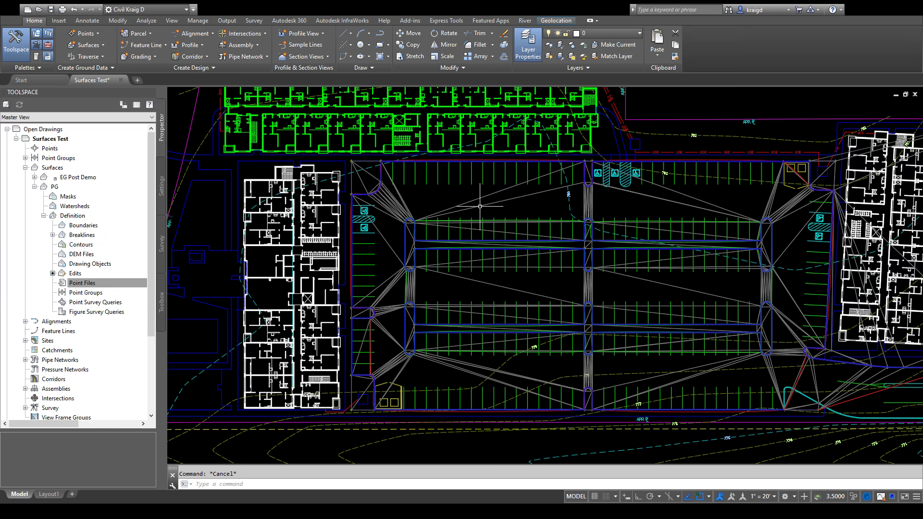
scroll(336, 211, "up", 4)
scroll(343, 219, "up", 2)
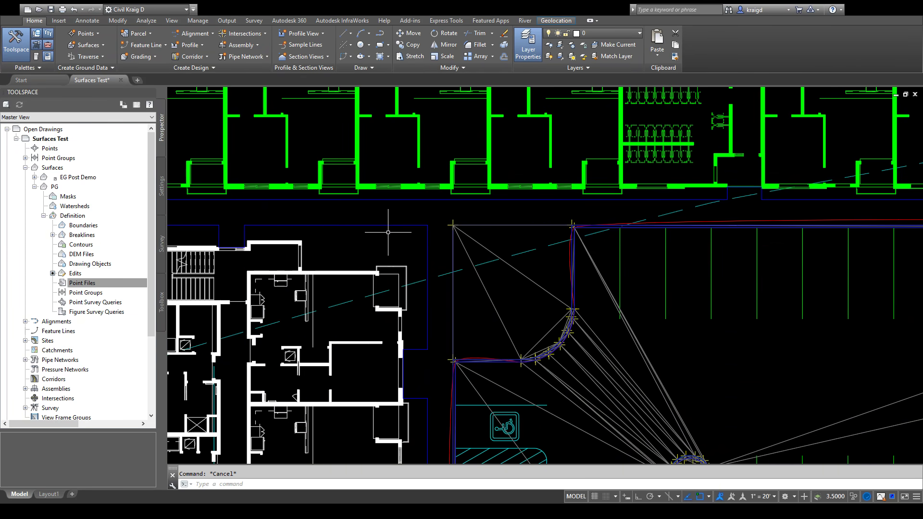
scroll(435, 230, "up", 2)
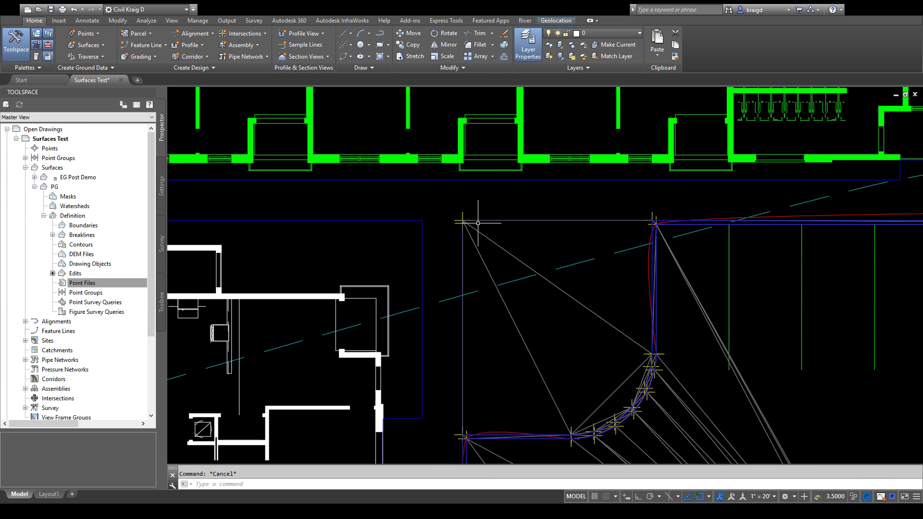
left_click(481, 233)
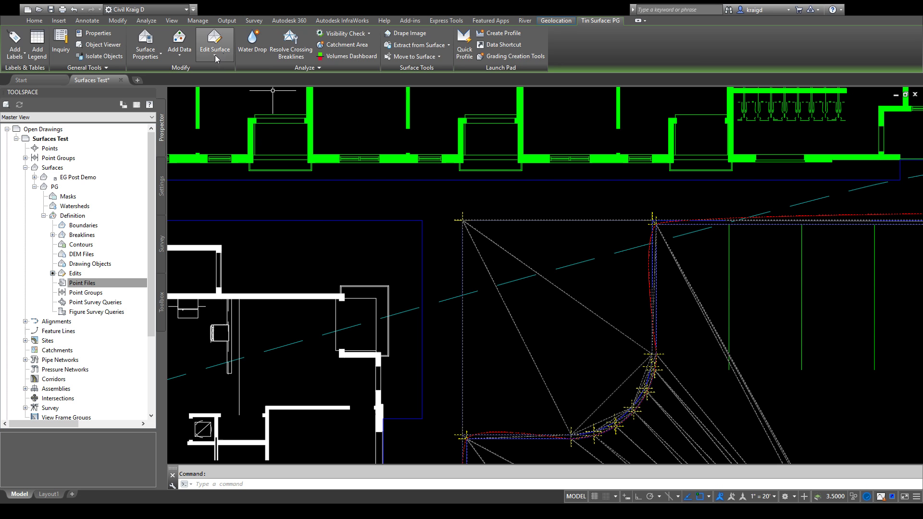
left_click(216, 58)
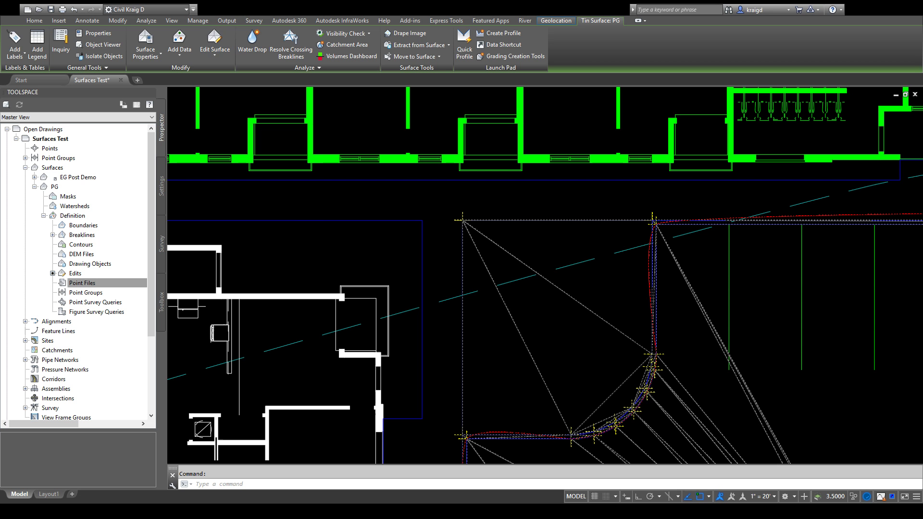
left_click(419, 251)
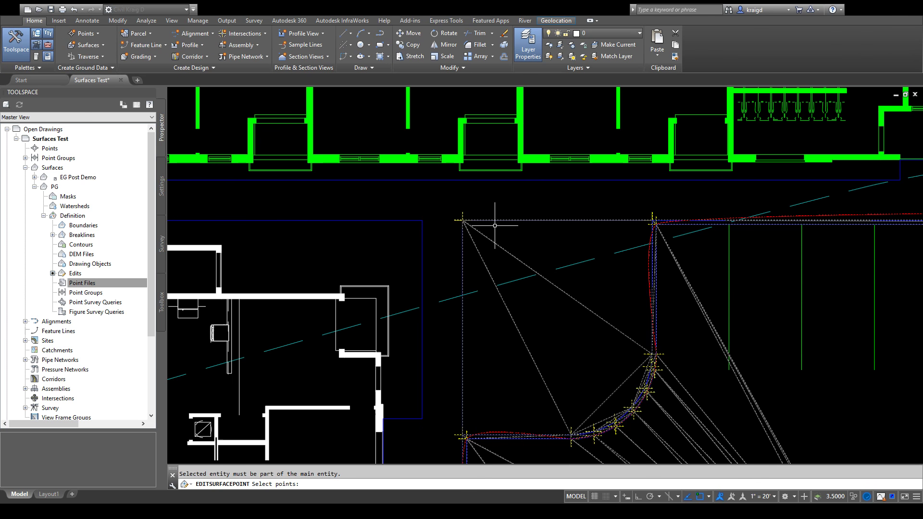
key("Escape")
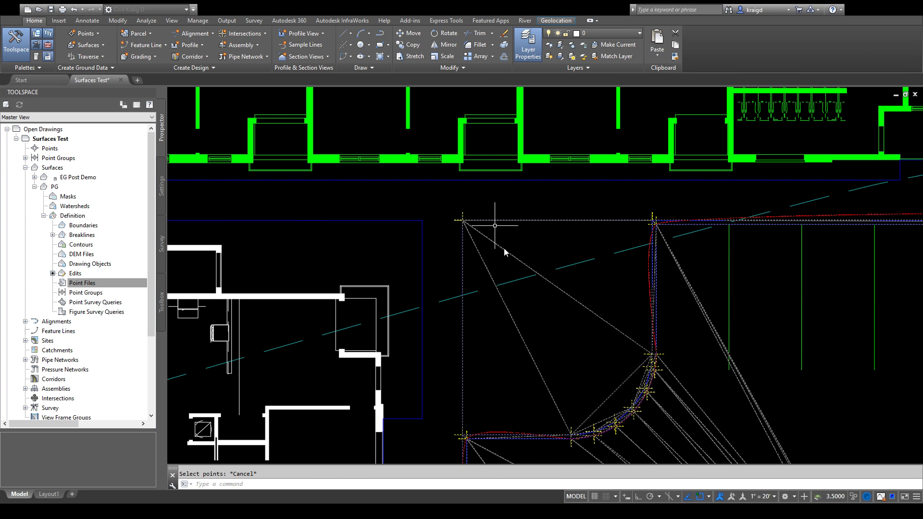
Step: Set the elevation of the PG surface point at the parking lot's upper-left outer corner to 782
left_click(494, 225)
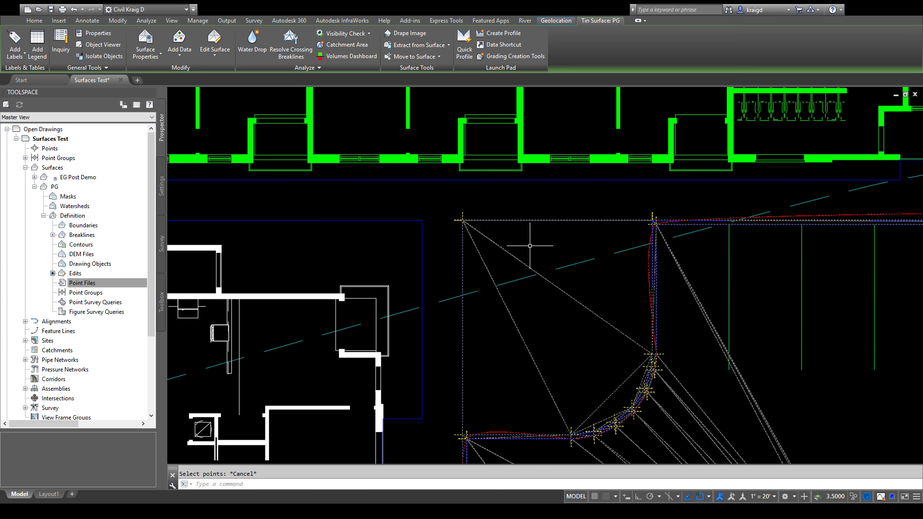
left_click(214, 59)
key("Return")
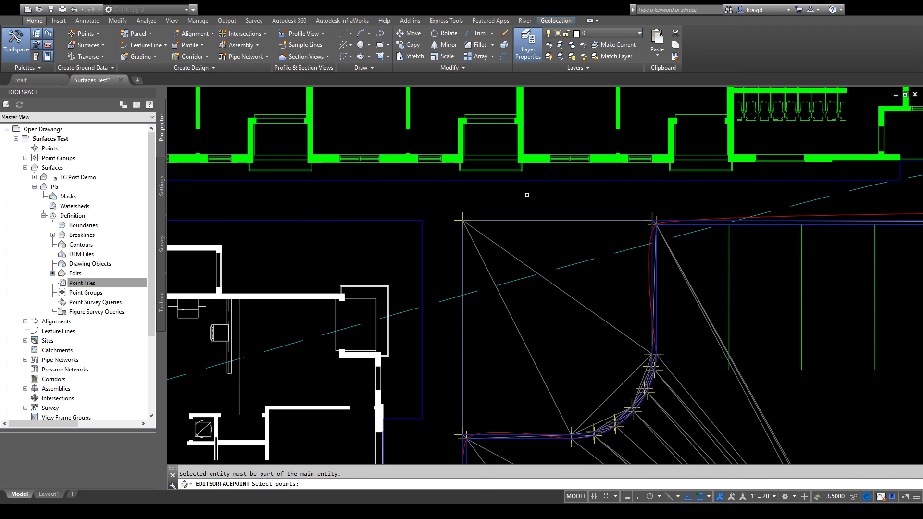
left_click(463, 215)
key("Return")
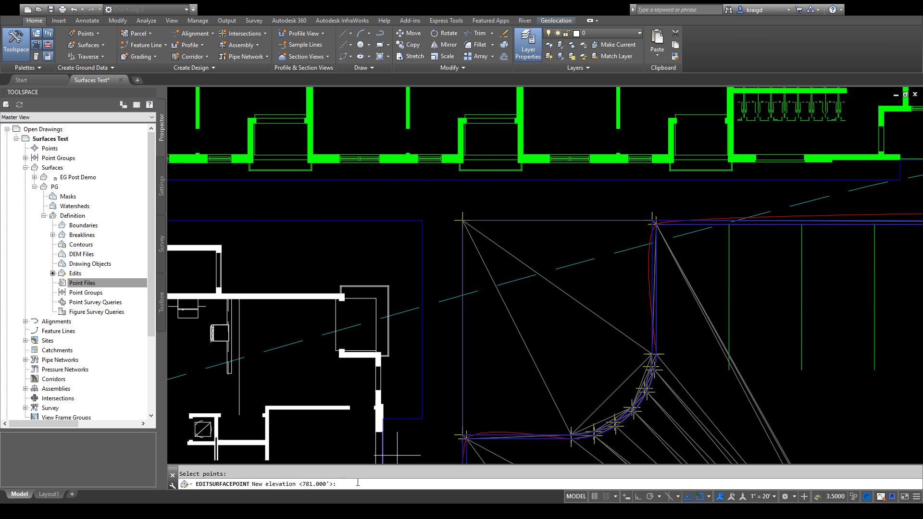
type("782")
key("Return")
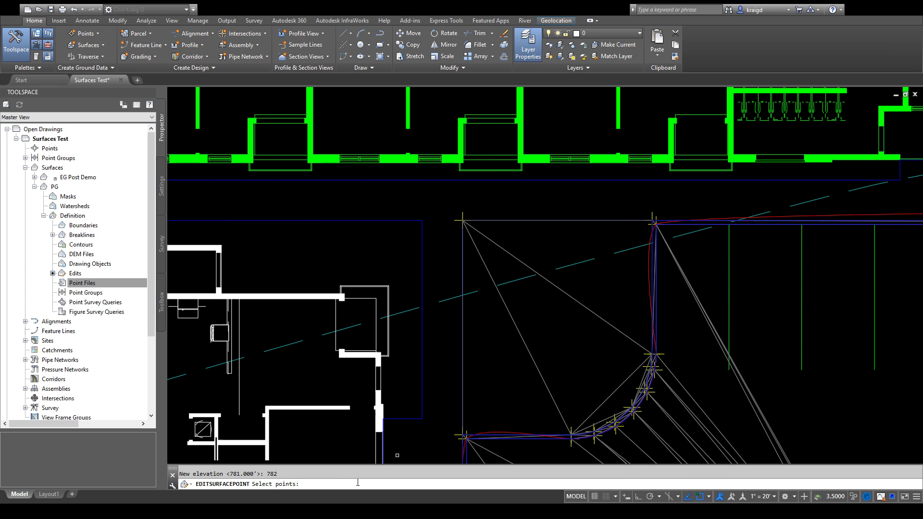
Step: Set the elevation of the surface point at the lower-left outer corner, beside the yellow enclosure, to 782
scroll(404, 409, "down", 5)
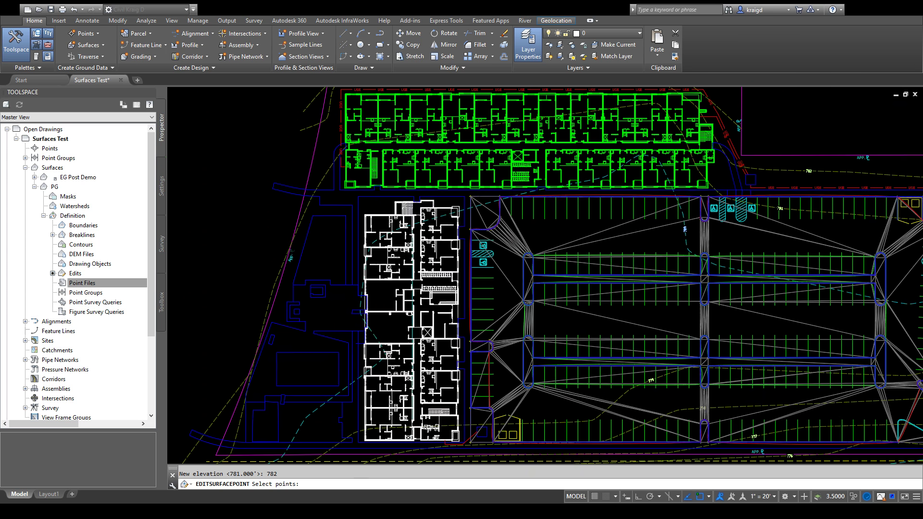
scroll(483, 389, "up", 4)
scroll(483, 389, "up", 2)
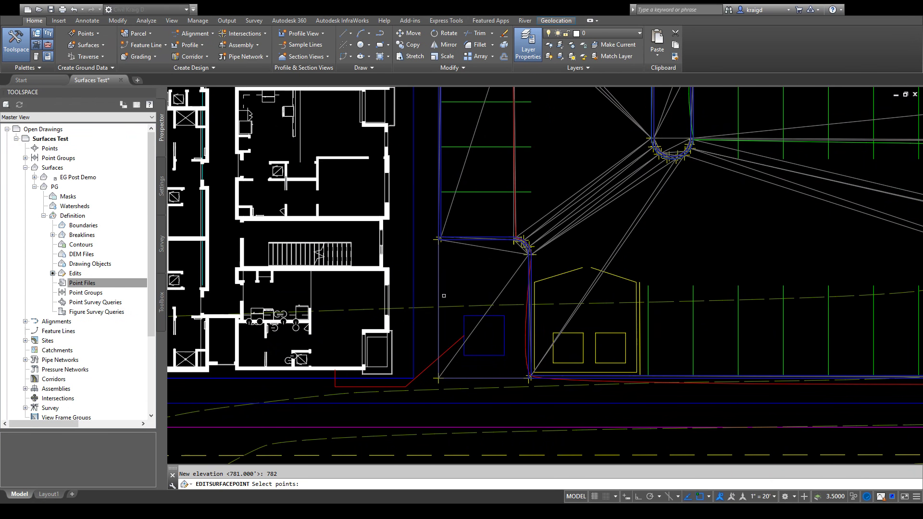
scroll(446, 379, "up", 6)
left_click(405, 401)
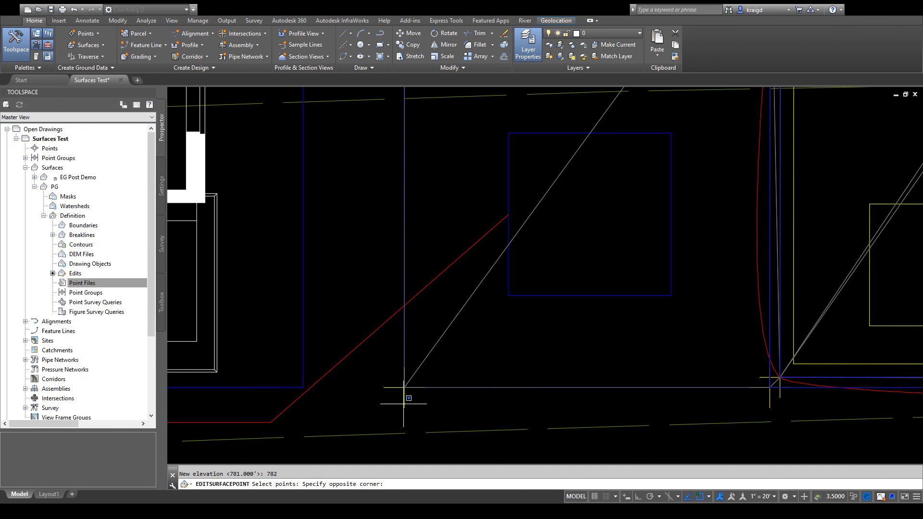
left_click(409, 404)
left_click(402, 402)
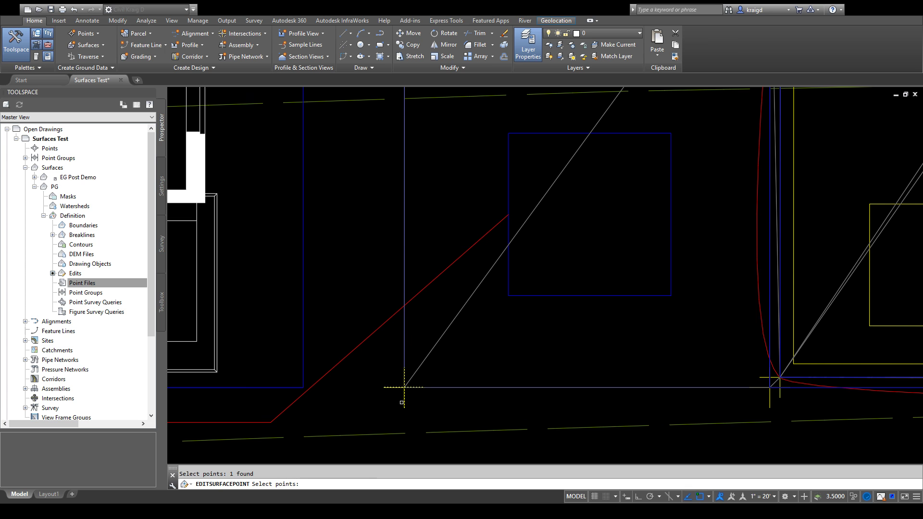
key("Return")
type("782")
key("Return")
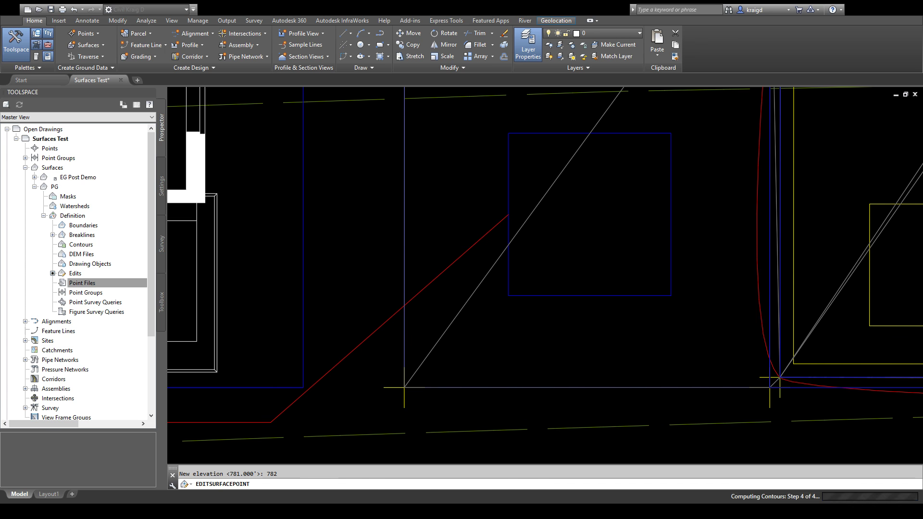
Step: Set the elevation of the surface points at the lower-right lot corner and off the right-hand building's lower-left corner to 782
scroll(443, 321, "down", 6)
mouse_move(841, 332)
middle_mouse_down()
mouse_move(526, 318)
mouse_move(516, 310)
middle_mouse_up()
middle_click_drag(689, 320, 502, 326)
scroll(519, 341, "up", 10)
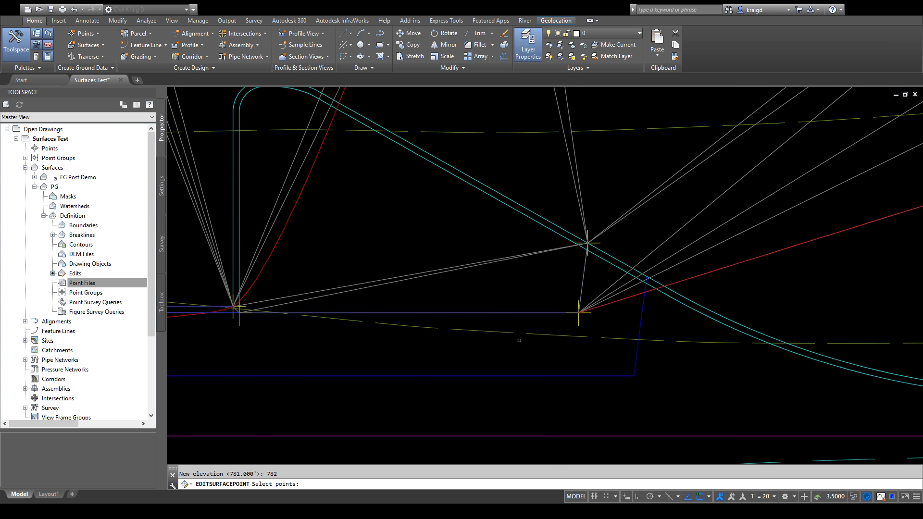
scroll(512, 289, "down", 8)
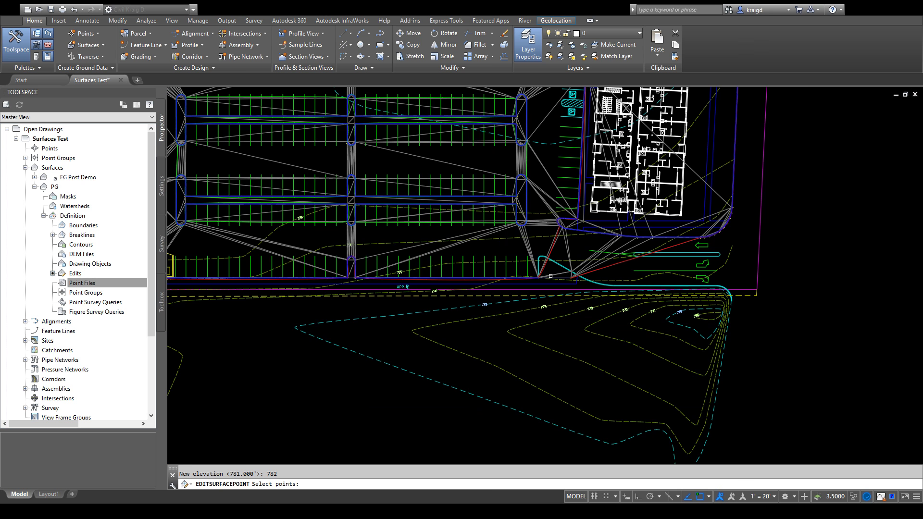
scroll(588, 272, "up", 6)
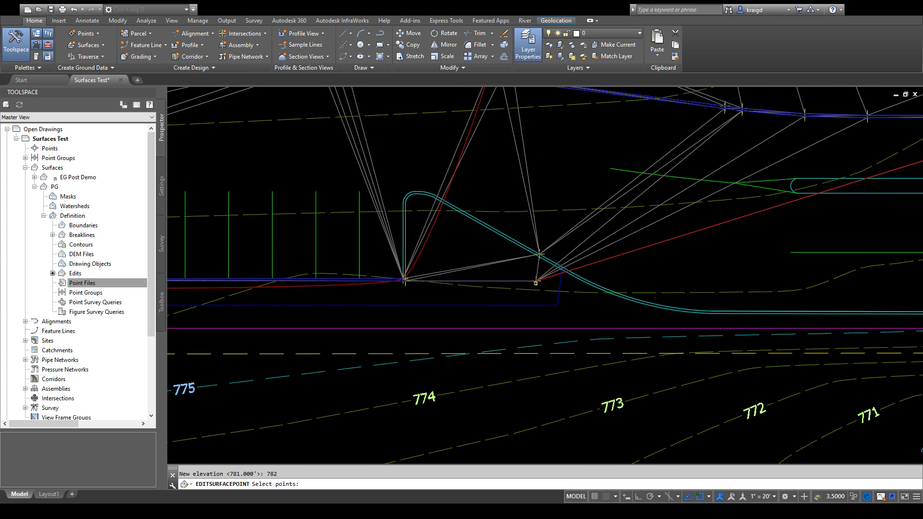
left_click(535, 283)
key("Return")
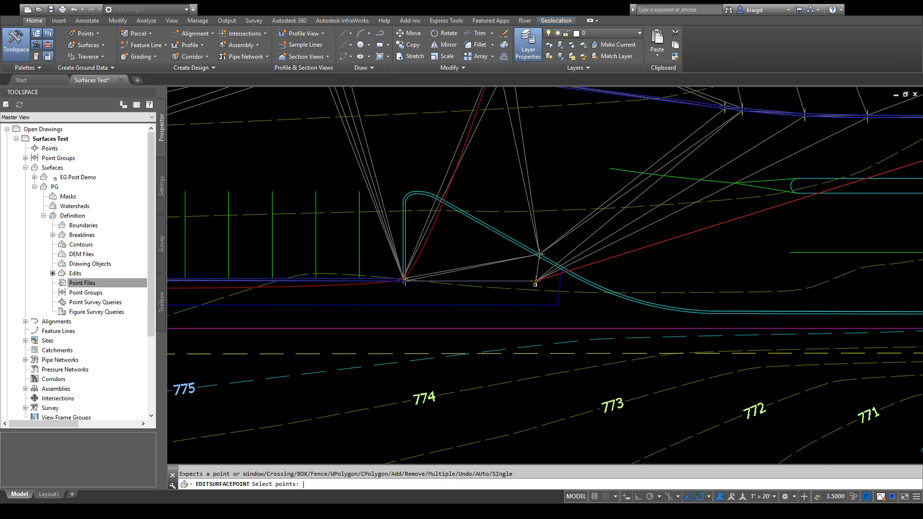
scroll(510, 310, "down", 3)
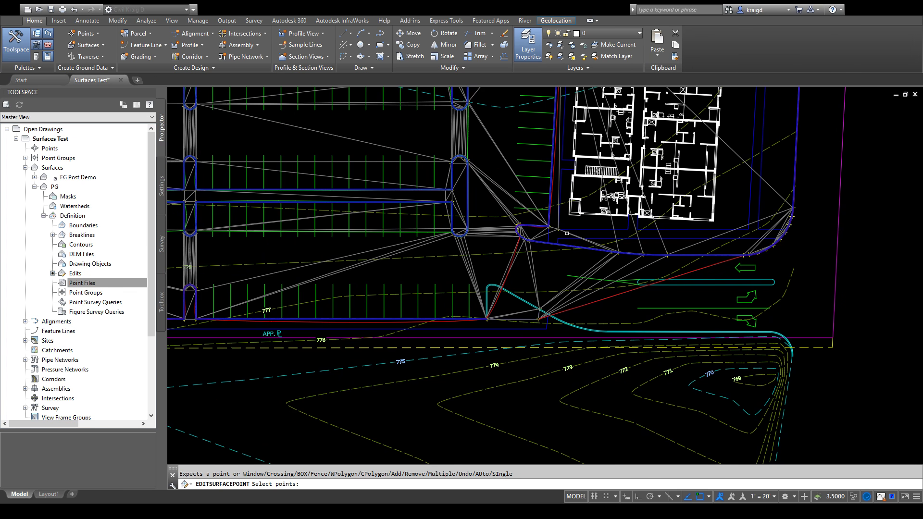
scroll(570, 230, "up", 3)
scroll(570, 230, "up", 5)
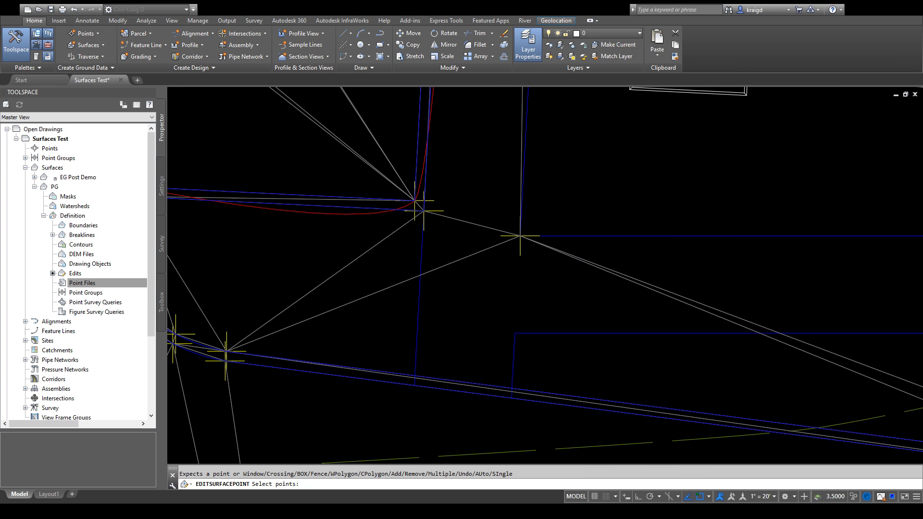
left_click(537, 226)
type("78")
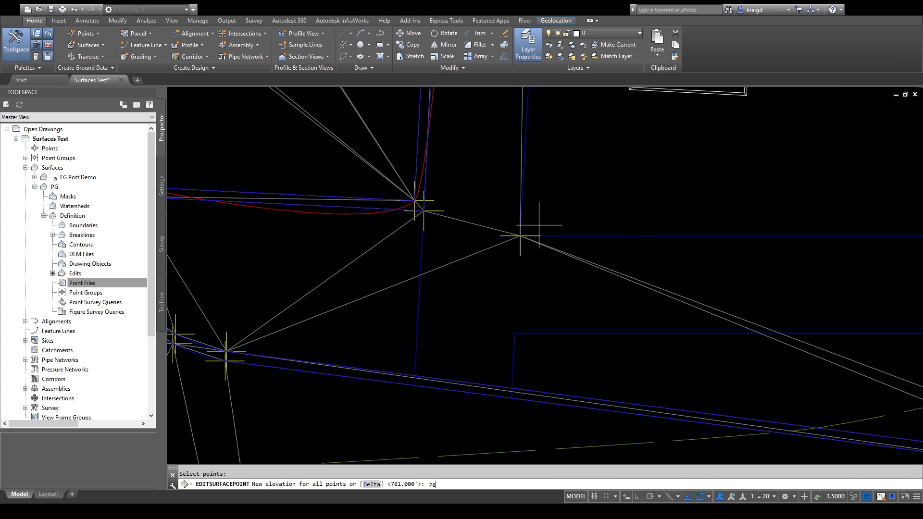
type("2")
key("Return")
Step: Set the surface point at the upper-right outer corner, beyond the yellow enclosure, to elevation 782 and end the point editing
scroll(538, 225, "down", 6)
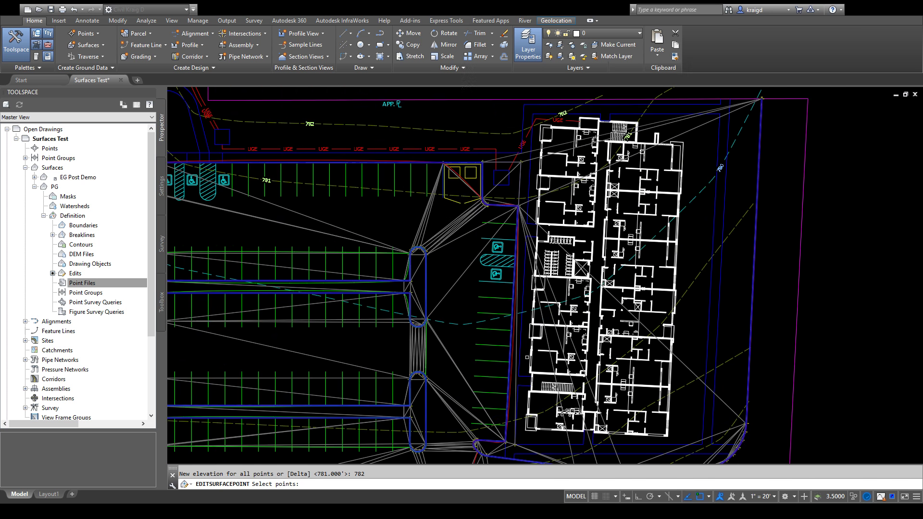
scroll(526, 133, "up", 5)
left_click(492, 250)
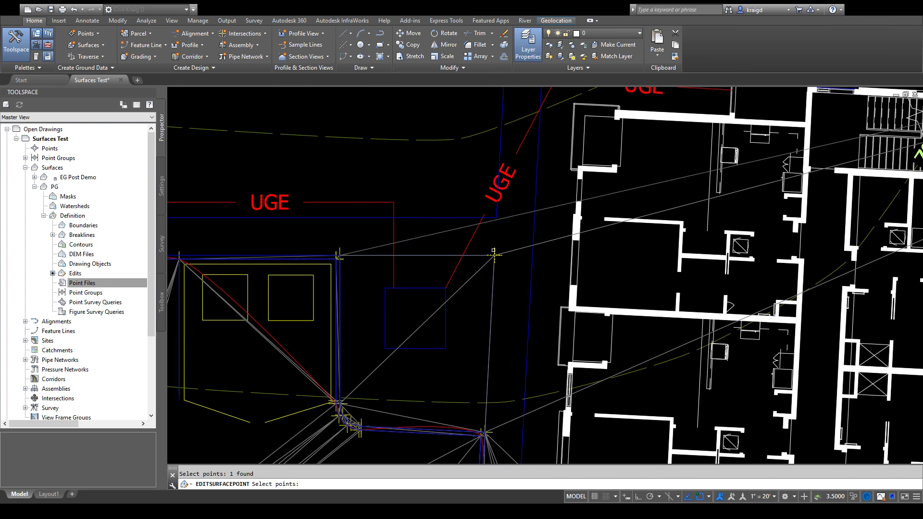
key("Return")
type("782")
key("Return")
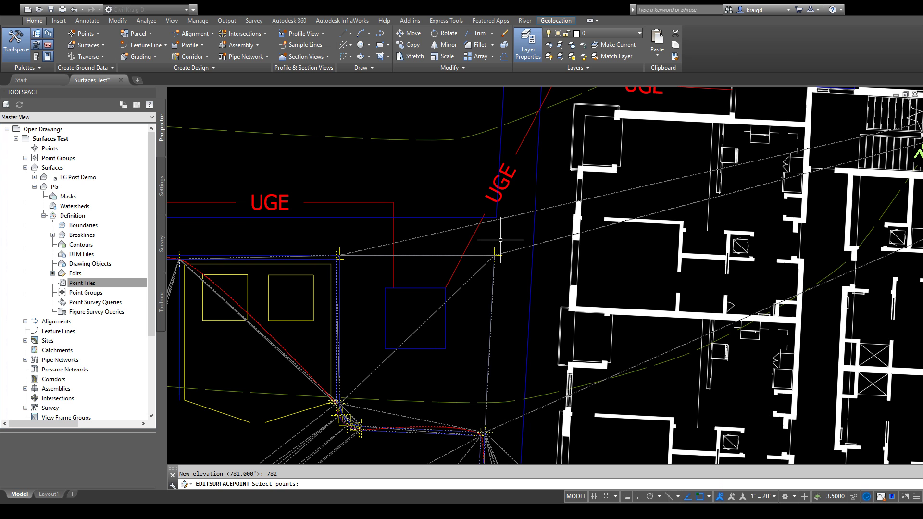
scroll(524, 292, "down", 3)
key("Return")
middle_click_drag(524, 292, 760, 249)
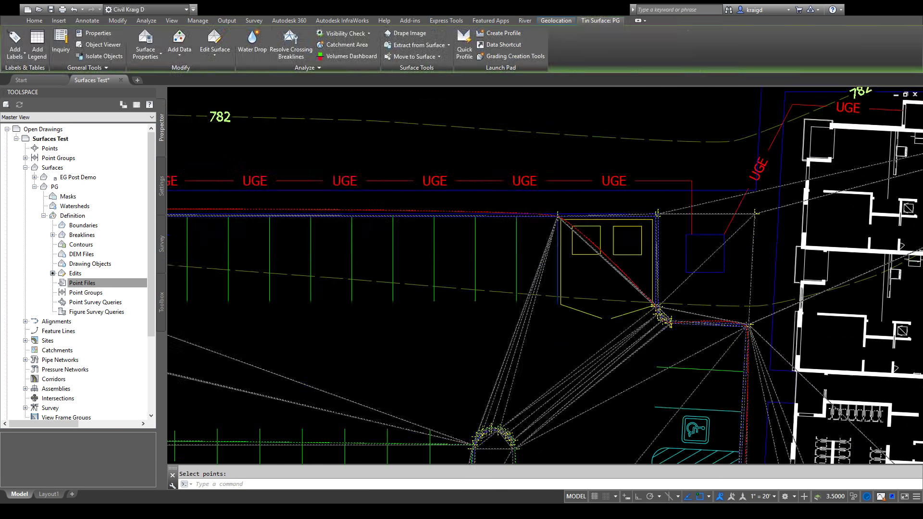
scroll(545, 275, "down", 5)
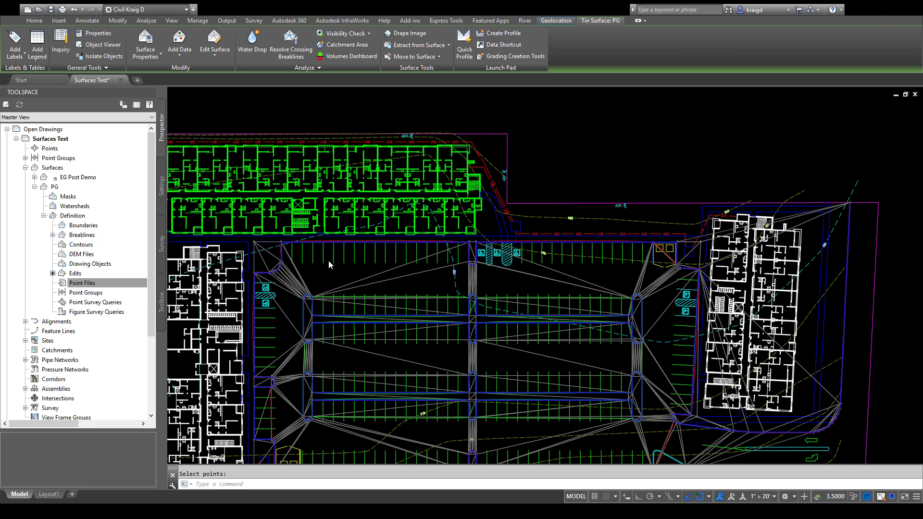
Step: Delete the PG surface point at the outer corner of the parking lot's upper-left island
key("Escape")
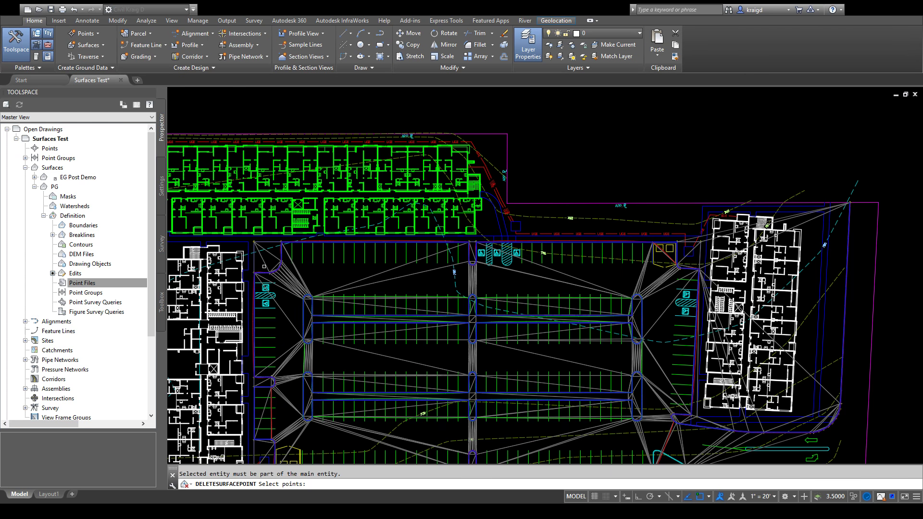
scroll(226, 245, "up", 10)
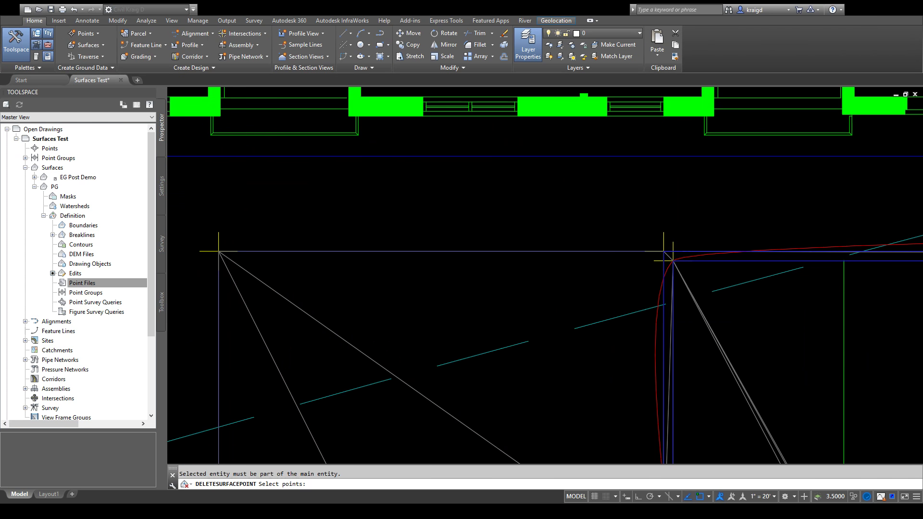
left_click(218, 250)
key("Return")
scroll(298, 231, "down", 4)
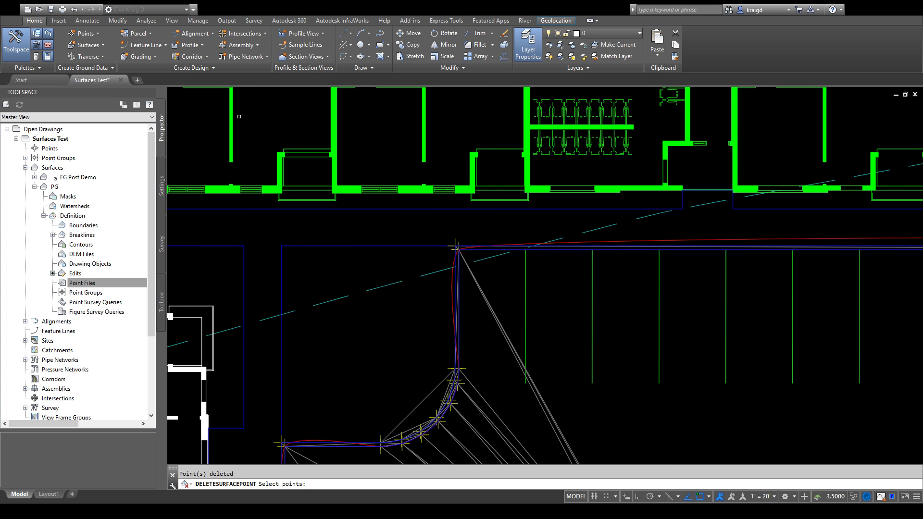
key("Escape")
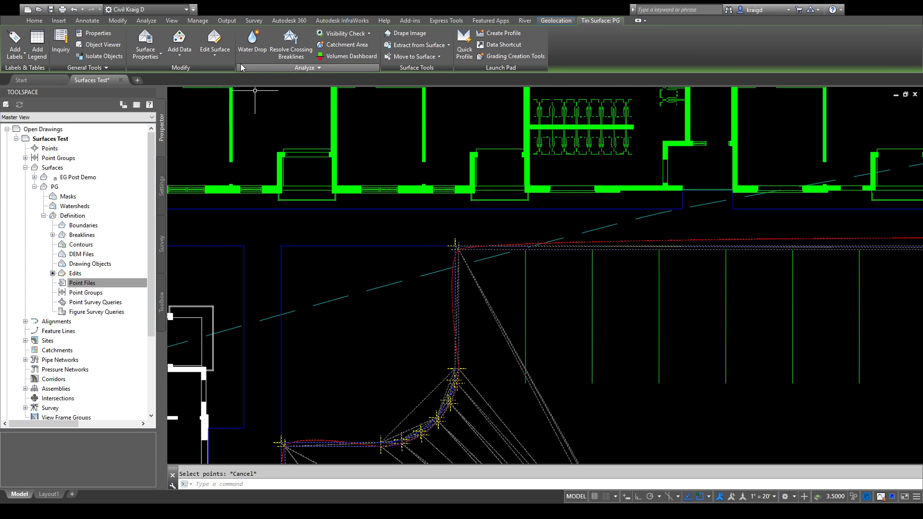
Step: Add a PG surface point at elevation 782 on the outer corner of the upper-left island
left_click(214, 44)
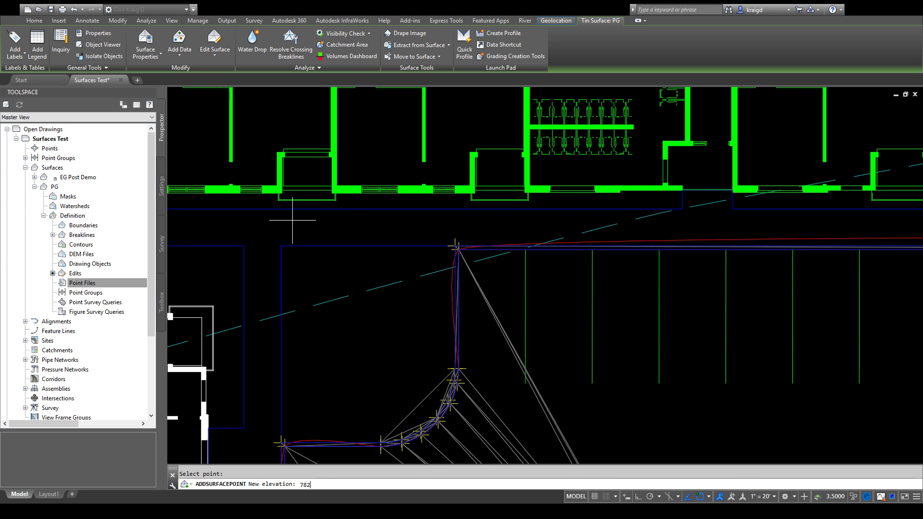
key("Return")
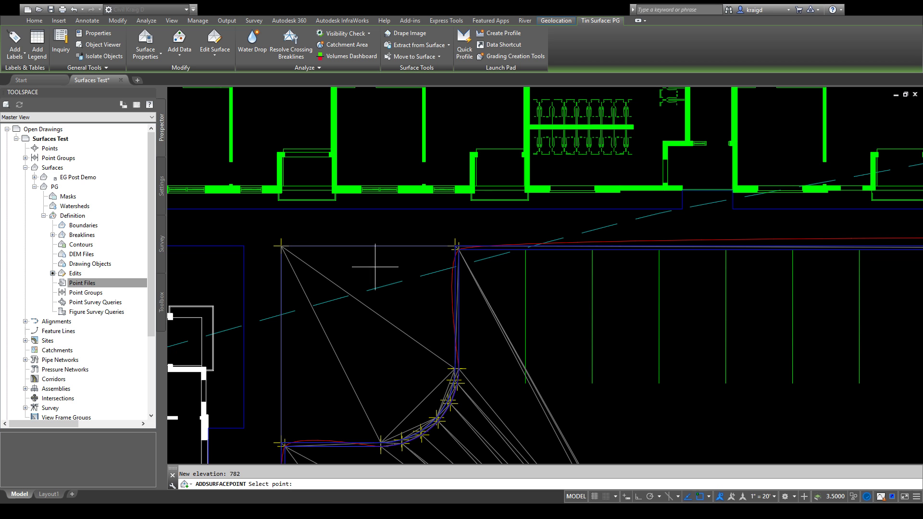
left_click(214, 53)
key("Escape")
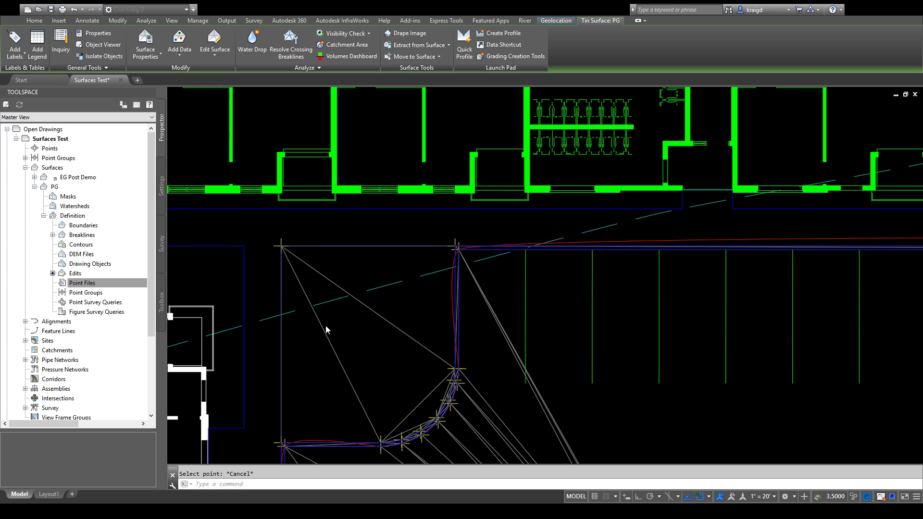
Step: Add a surface point at elevation 779 in the interior of the upper-left corner island and end the command
key("Return")
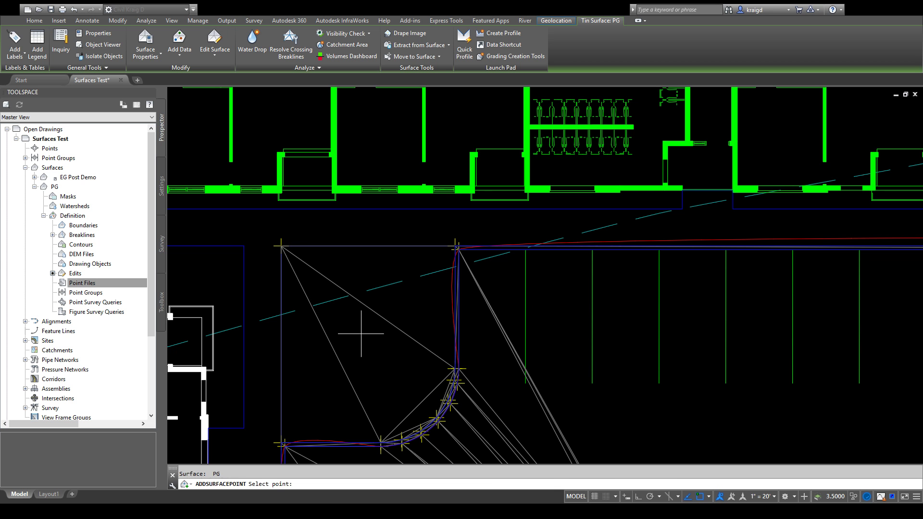
left_click(368, 337)
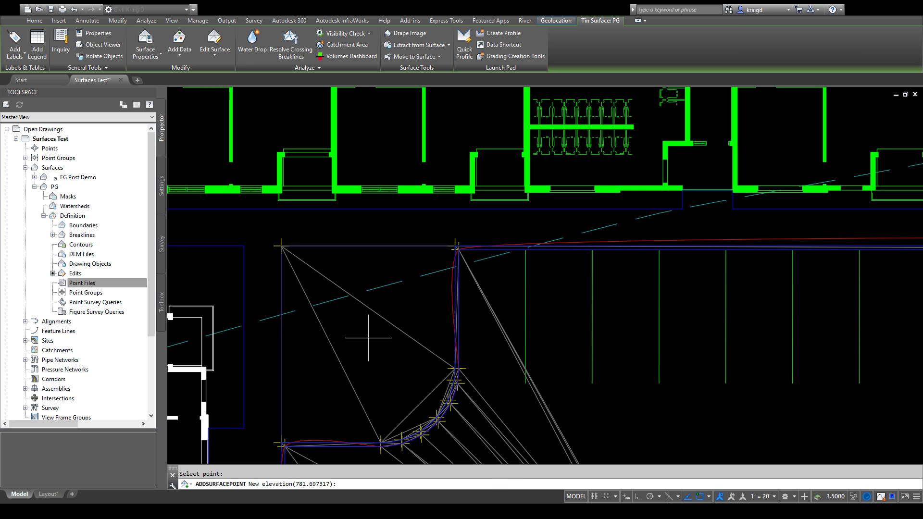
key("Return")
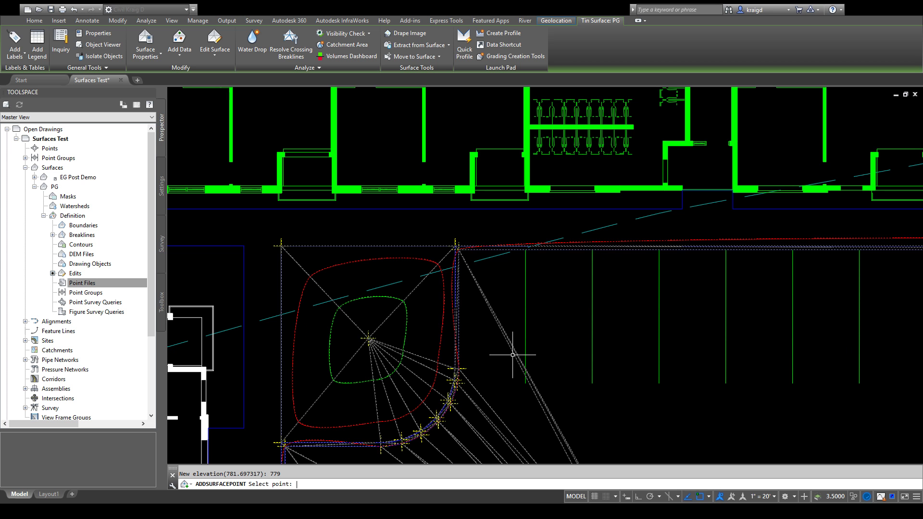
key("Return")
scroll(552, 348, "down", 3)
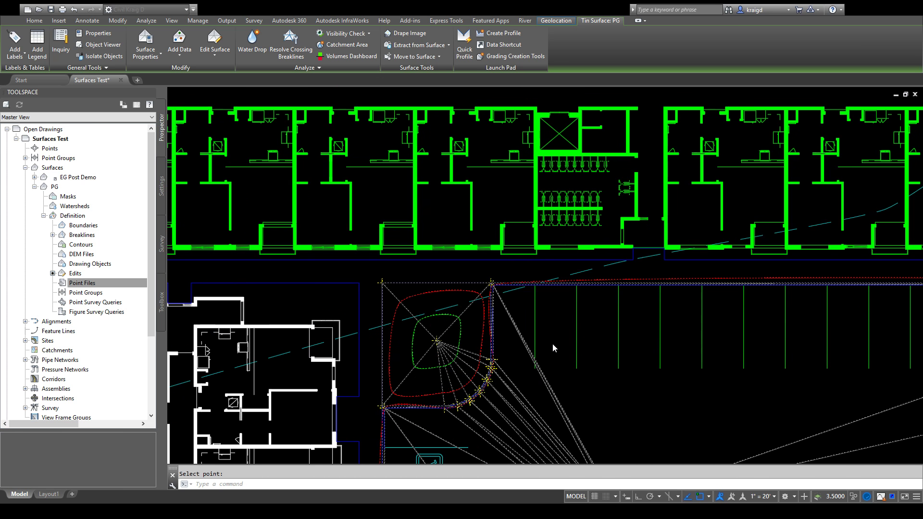
middle_click_drag(598, 345, 545, 383)
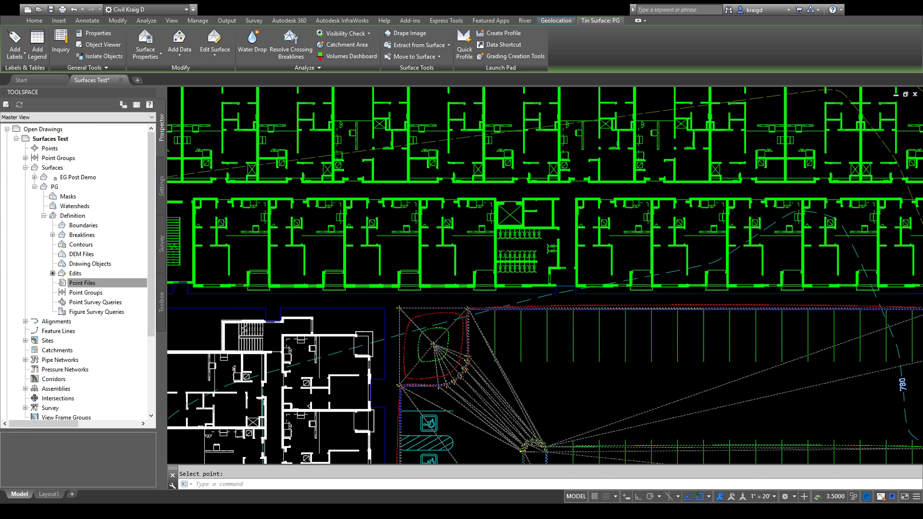
key("Escape")
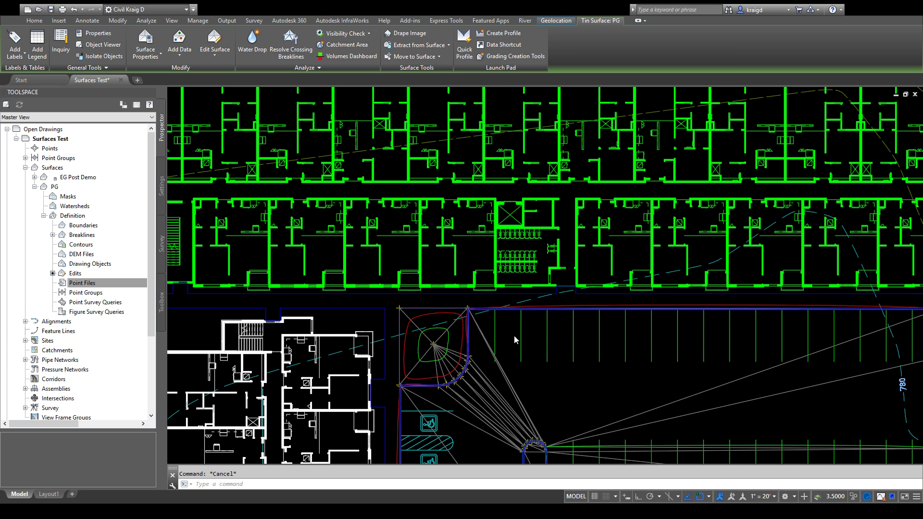
Step: Move the island's interior surface point toward its upper-right corner and back to left of the island's centre using Move Point
left_click(452, 323)
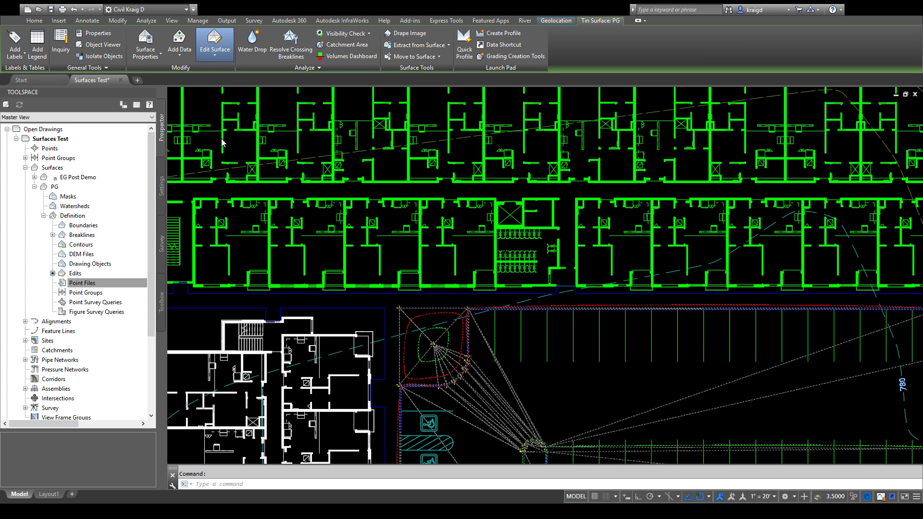
scroll(433, 348, "up", 5)
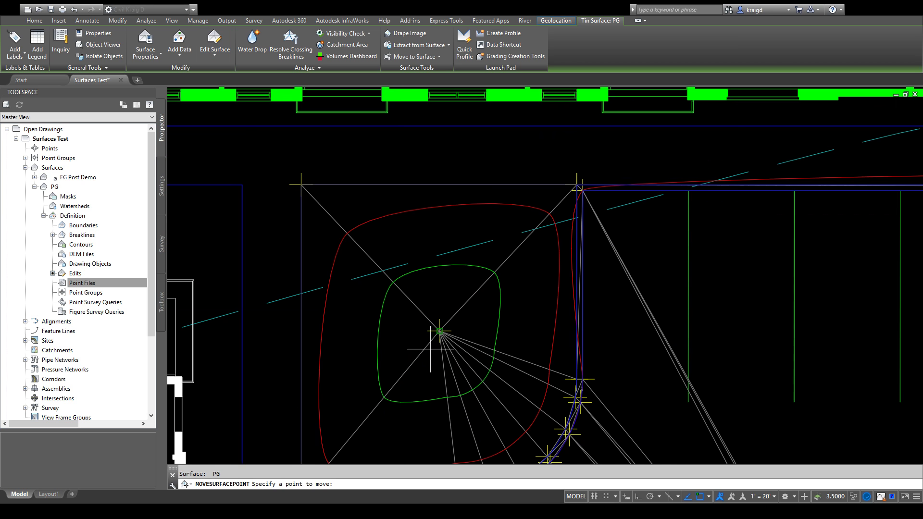
left_click(434, 344)
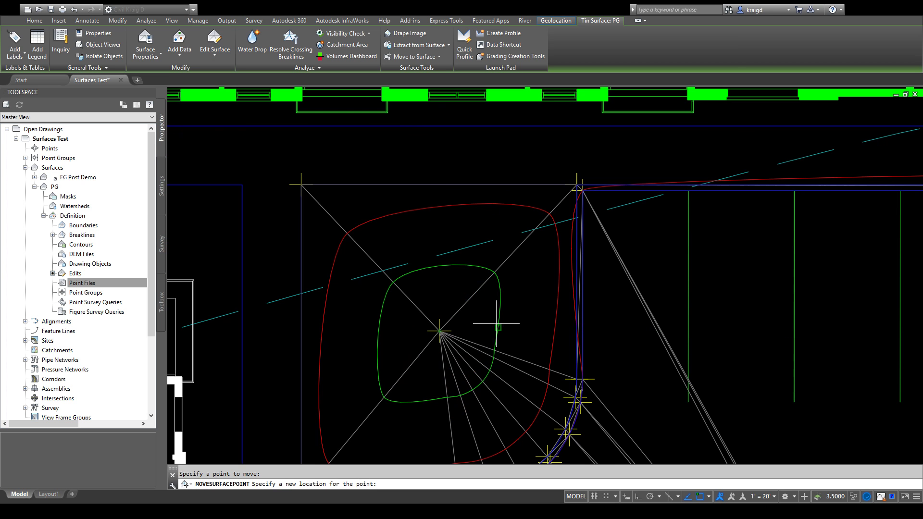
left_click(518, 294)
scroll(425, 336, "down", 4)
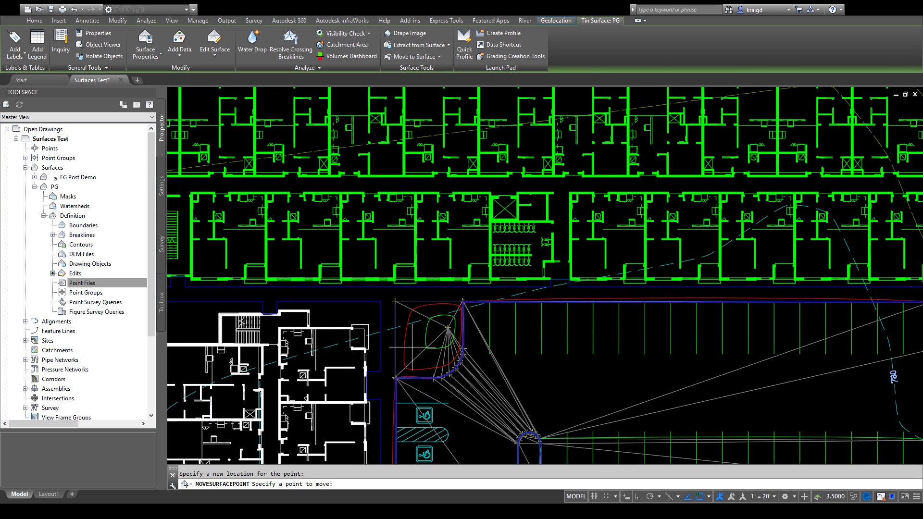
scroll(424, 336, "up", 3)
left_click(424, 332)
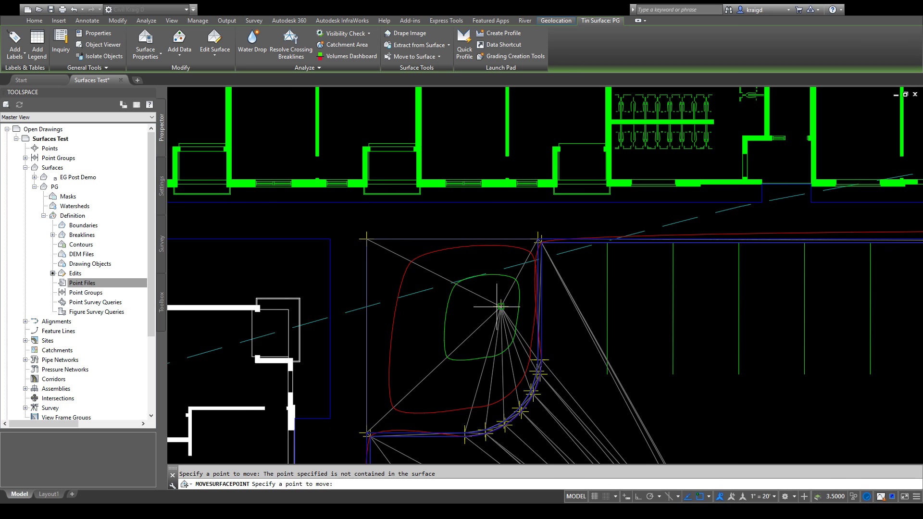
left_click(500, 305)
left_click(420, 334)
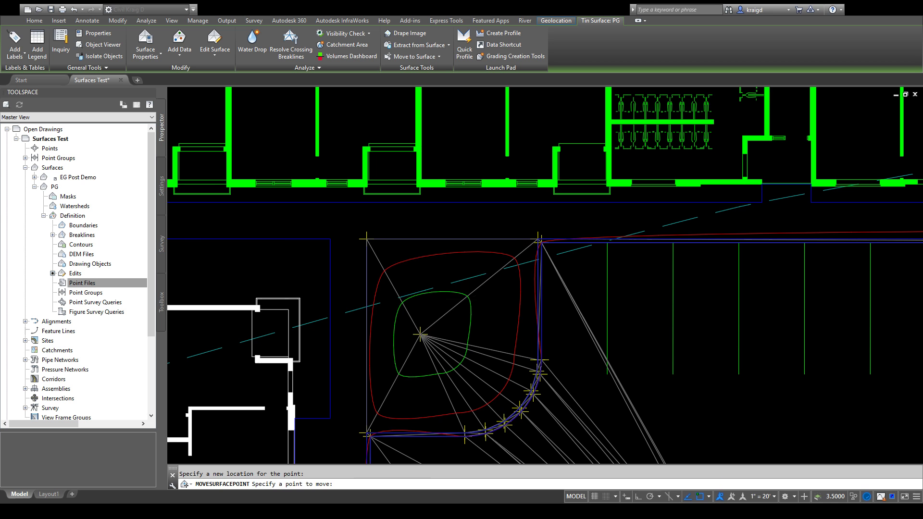
key("Escape")
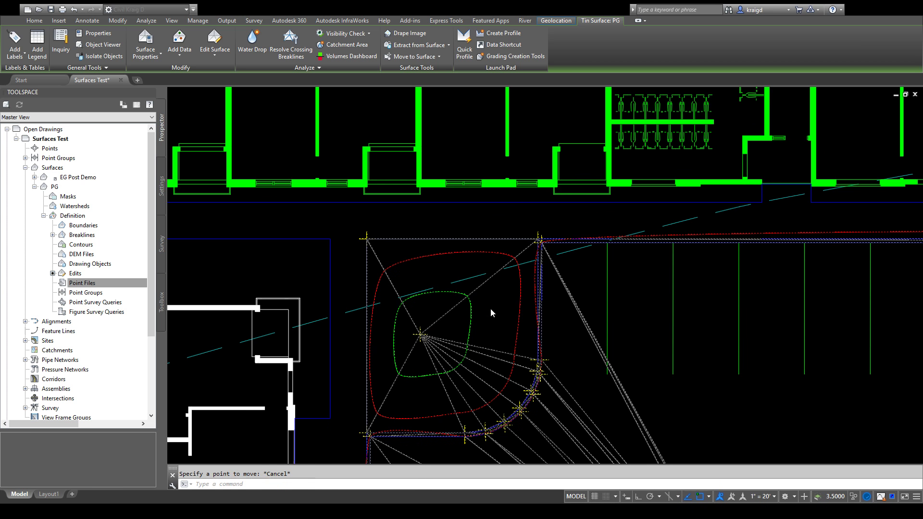
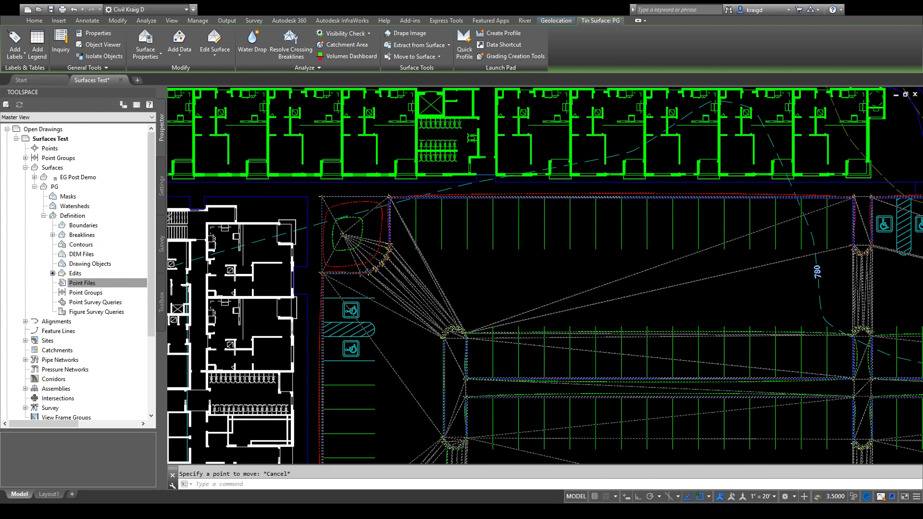
key("Escape")
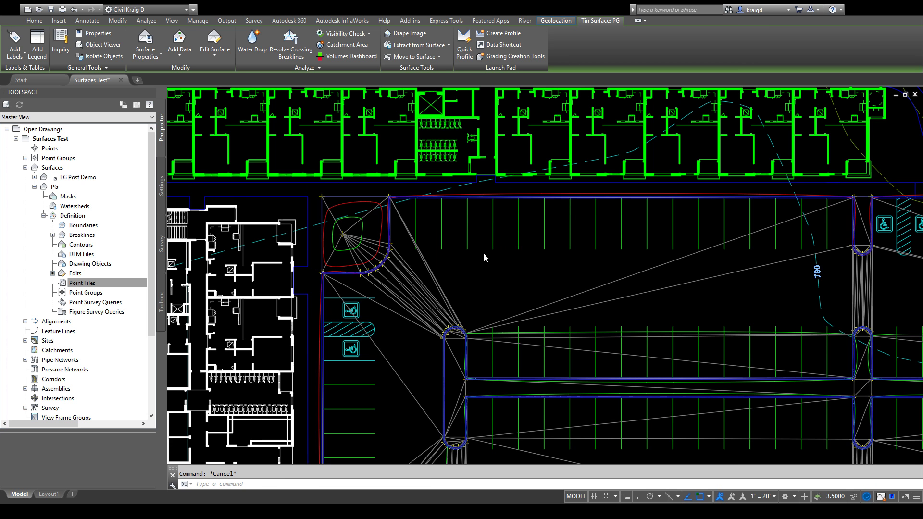
Step: Examine the feature line along the lot's upper edge in the Elevation Editor
scroll(428, 198, "up", 3)
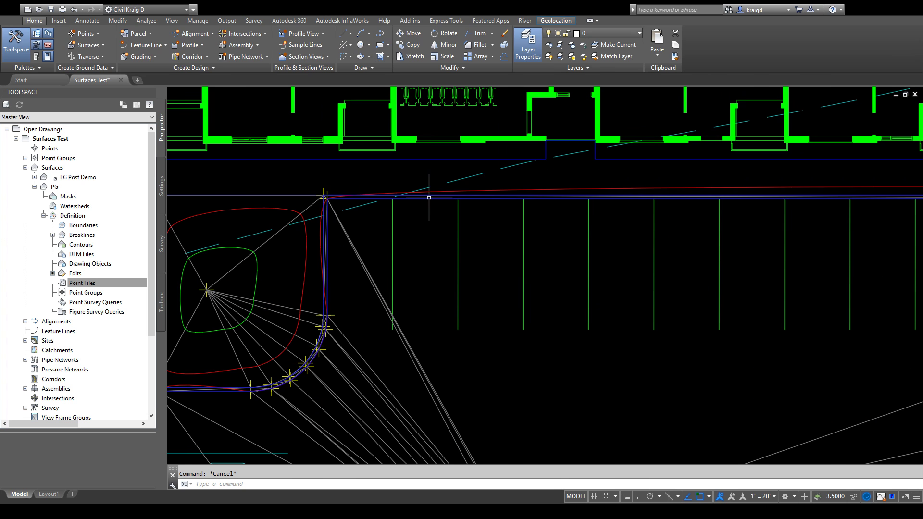
scroll(418, 195, "up", 3)
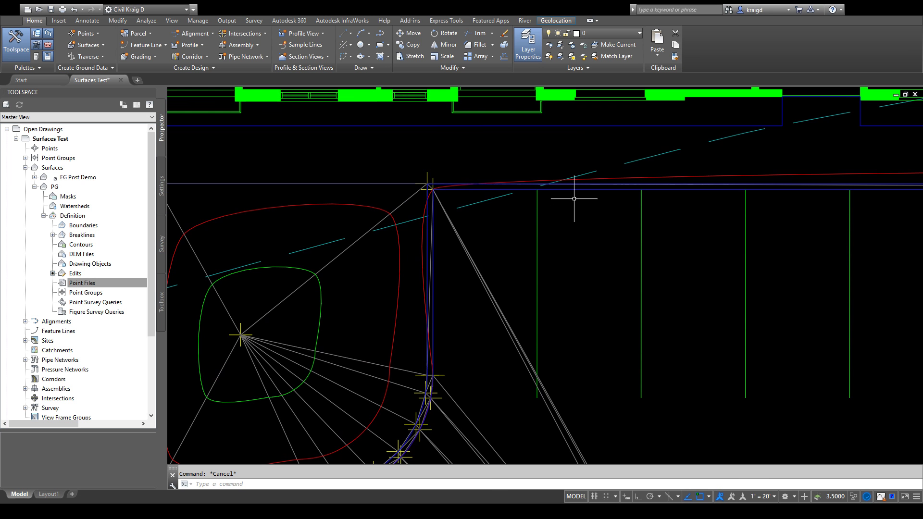
left_click(590, 188)
scroll(621, 269, "down", 2)
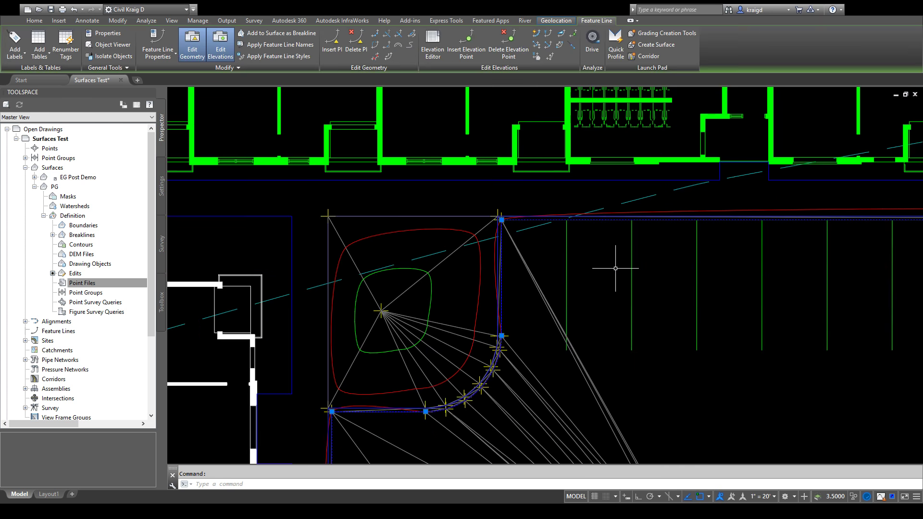
middle_click_drag(618, 268, 426, 231)
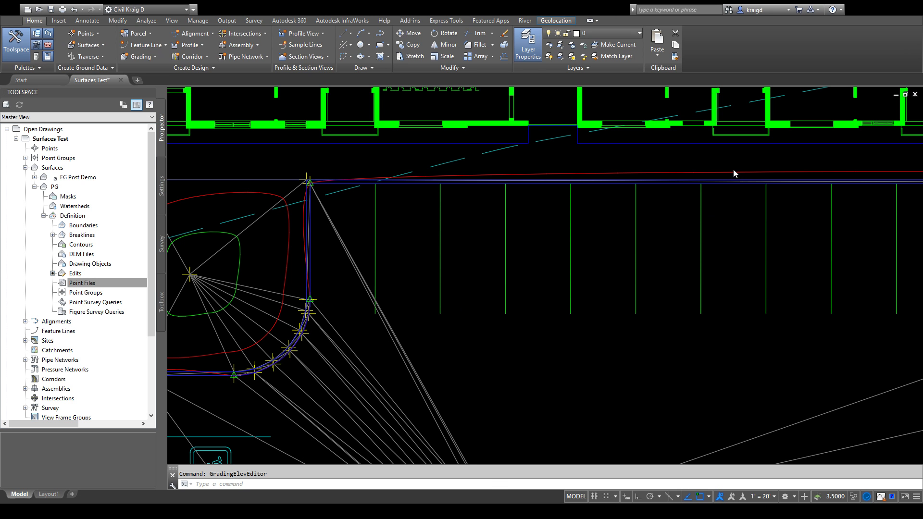
Step: Insert a PI at elevation 781 on the upper-edge feature line, at the end of a stall stripe east of the corner island
left_click(409, 183)
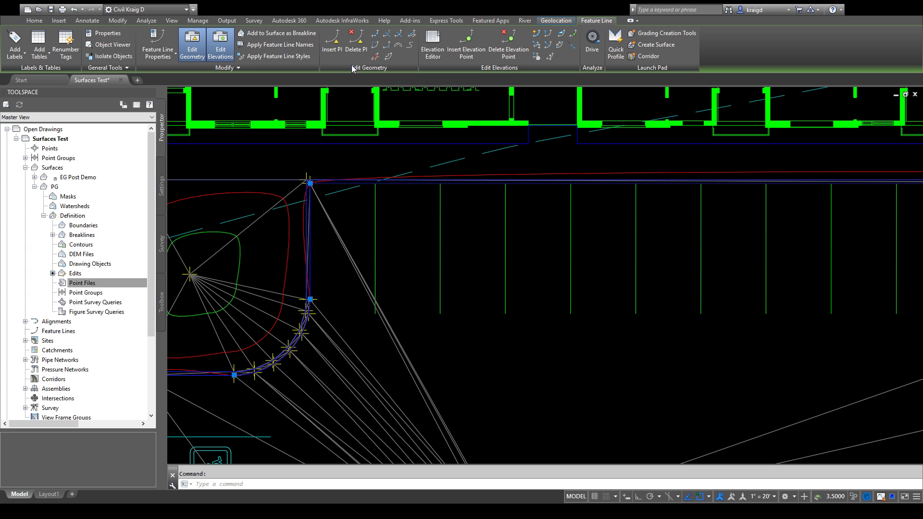
left_click(335, 39)
mouse_move(680, 206)
middle_mouse_down()
mouse_move(511, 243)
mouse_move(733, 204)
mouse_move(589, 225)
middle_mouse_up()
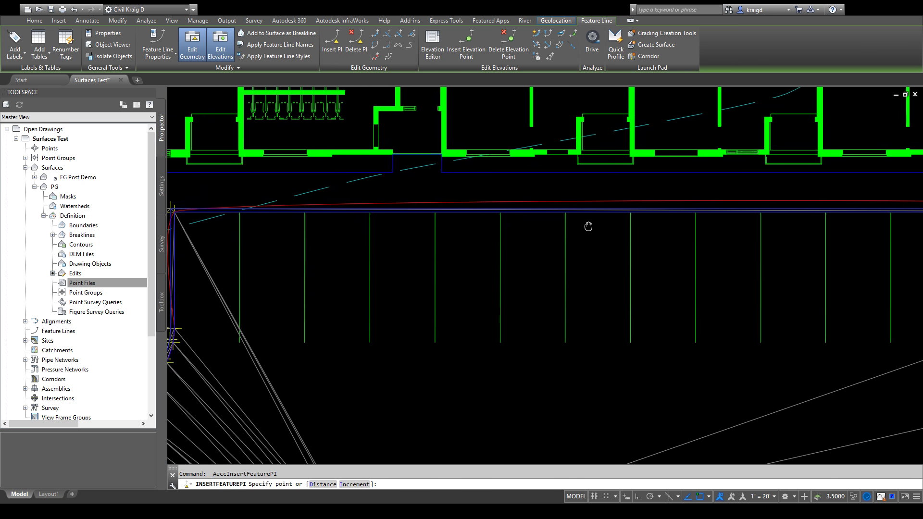
middle_click_drag(702, 212, 594, 241)
scroll(594, 242, "up", 4)
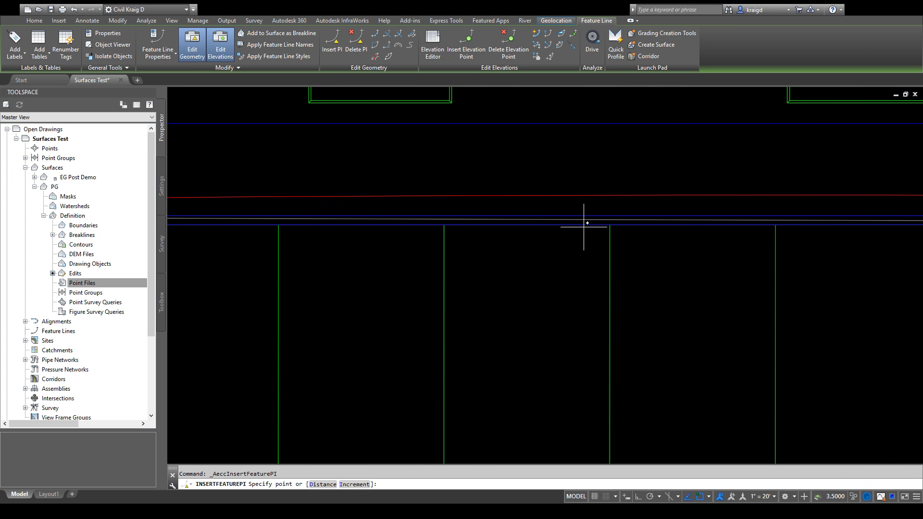
left_click(612, 224)
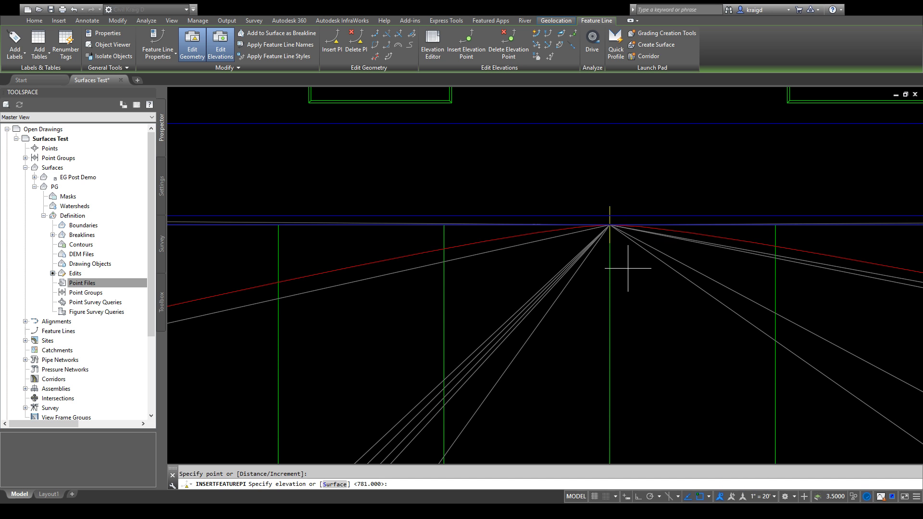
key("Return")
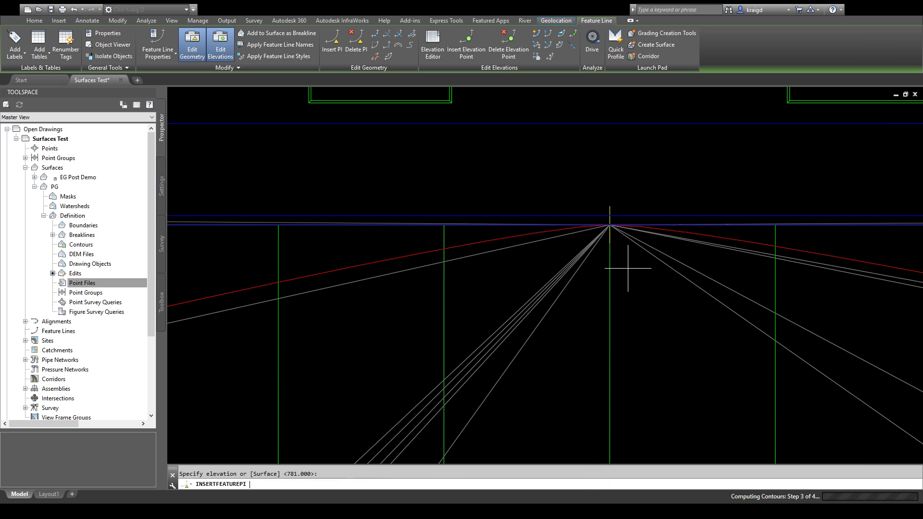
Step: Insert another PI at elevation 781 on the upper-edge feature line, six stall stripes farther right
scroll(716, 256, "down", 4)
middle_click_drag(723, 255, 470, 308)
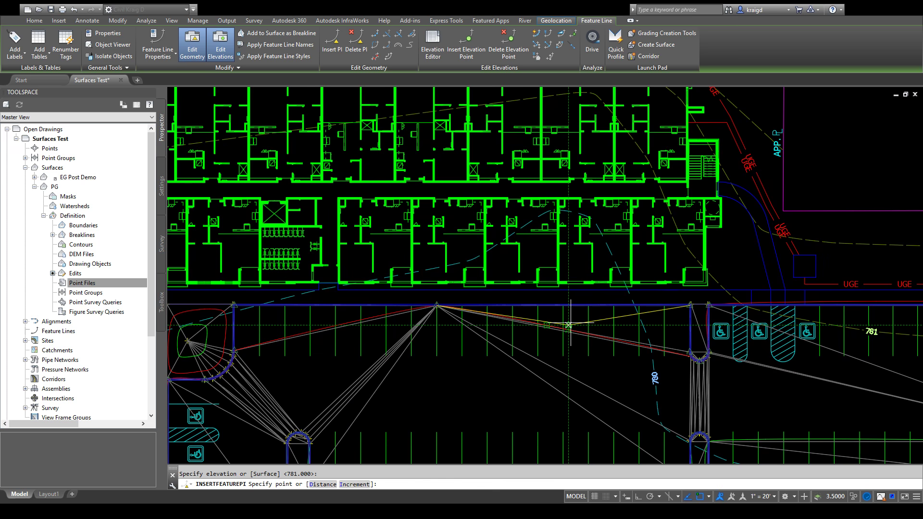
scroll(574, 279, "up", 8)
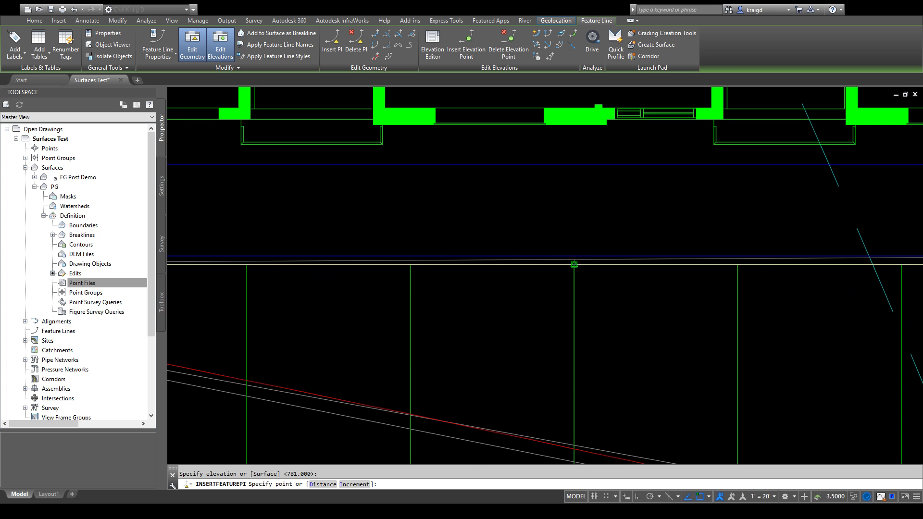
left_click(575, 260)
scroll(588, 309, "down", 4)
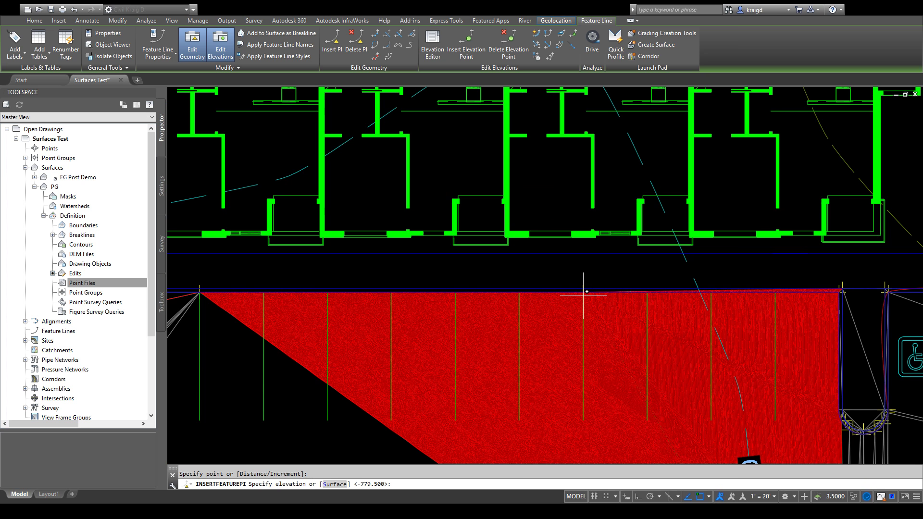
type("781")
key("Return")
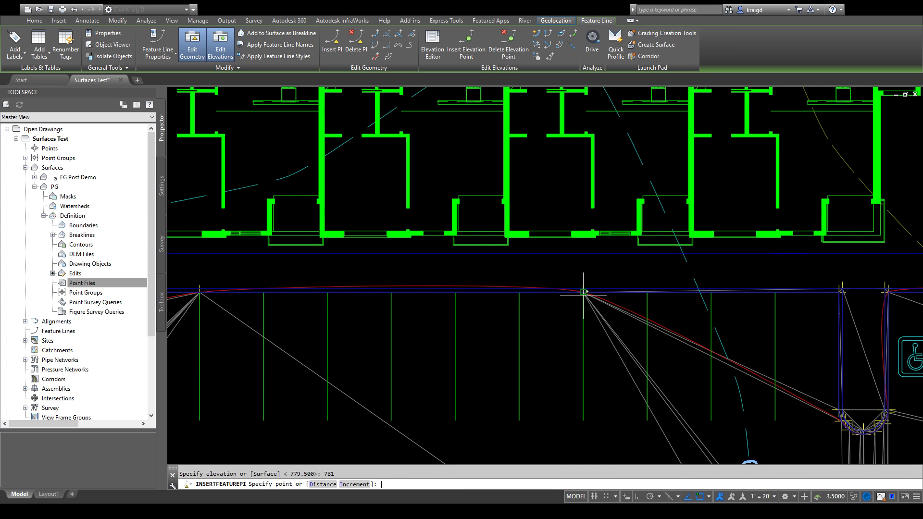
Step: Delete the right-hand one of the two inserted PIs from the feature line along the lot's upper edge
scroll(583, 291, "down", 3)
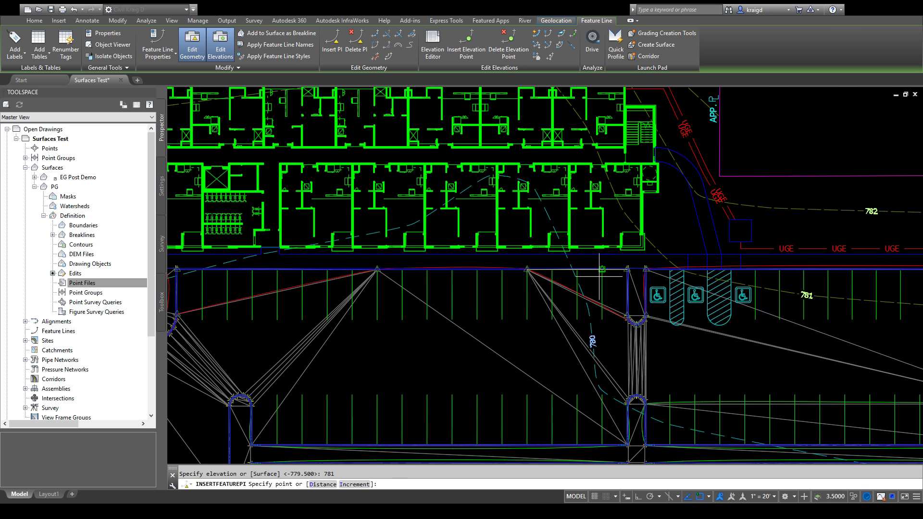
key("Return")
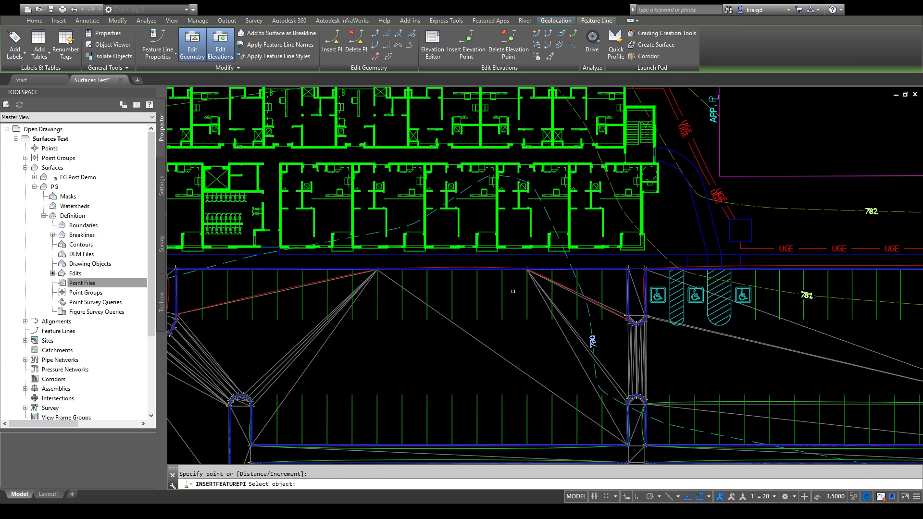
key("Escape")
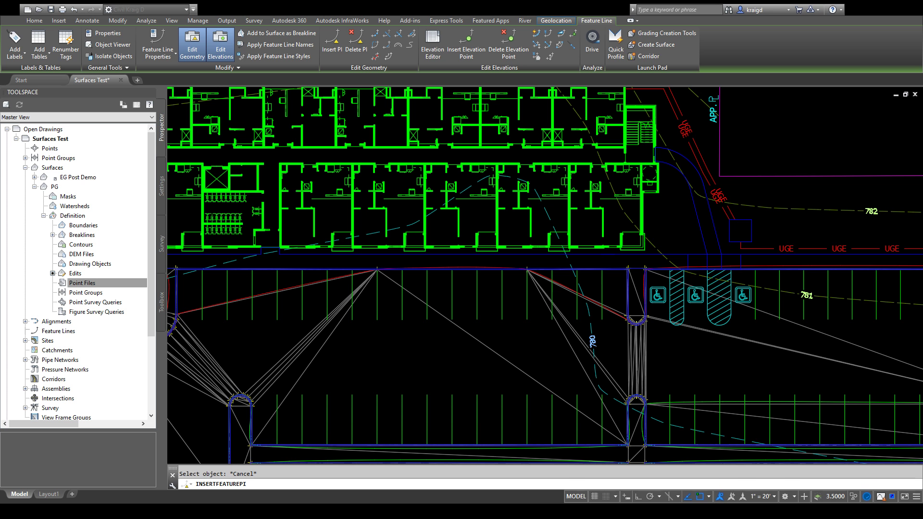
left_click(512, 270)
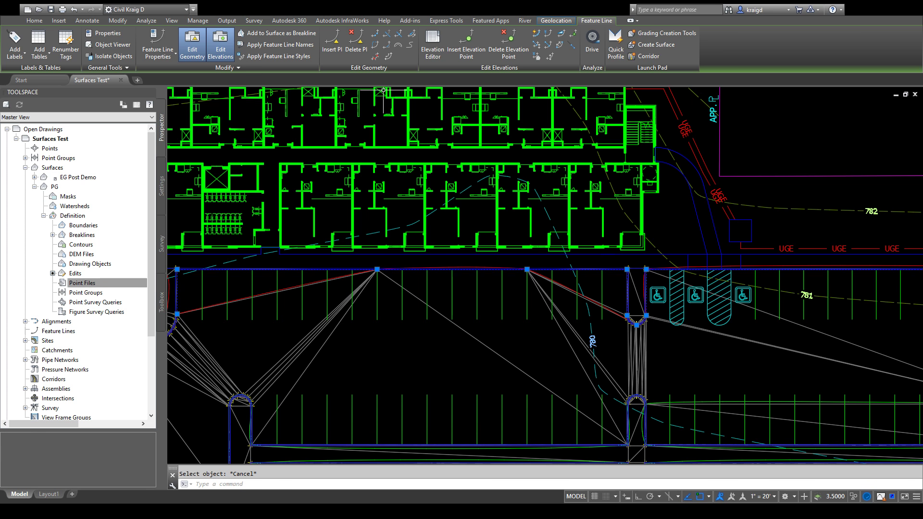
left_click(360, 44)
scroll(526, 272, "up", 5)
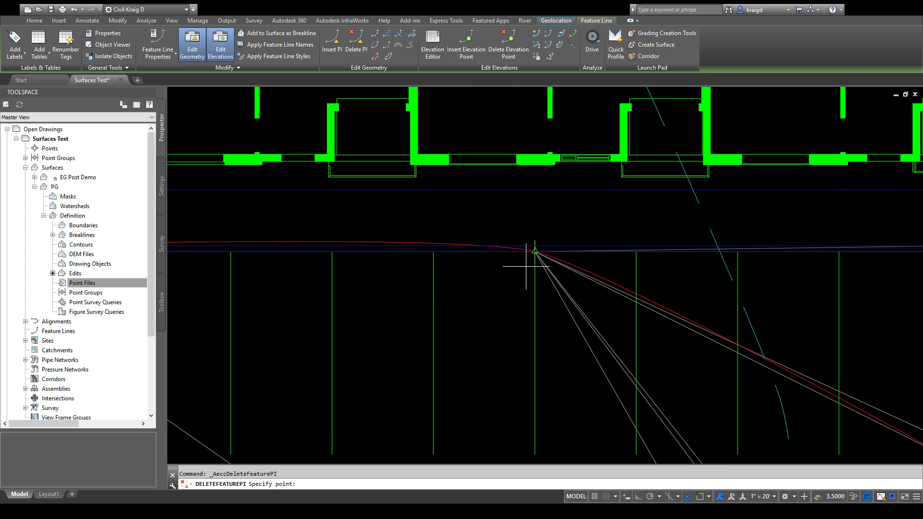
left_click(534, 251)
scroll(485, 307, "down", 4)
key("Return")
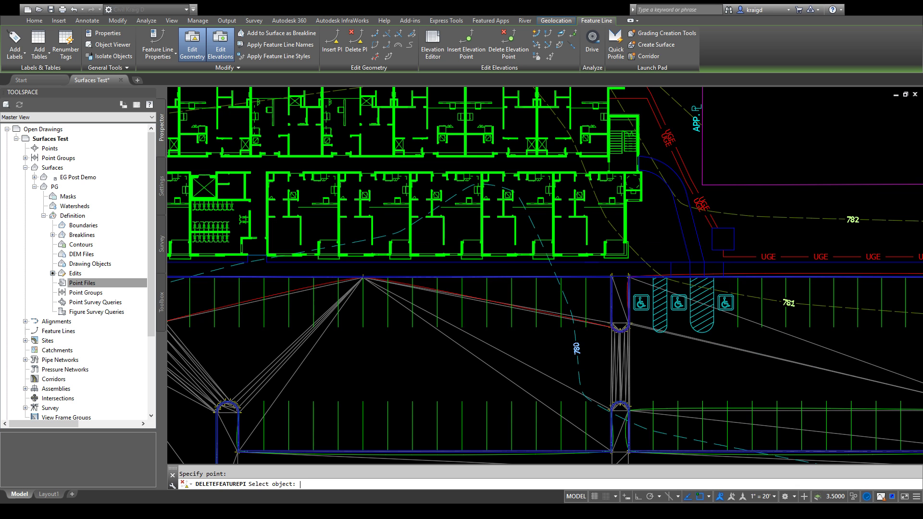
left_click(465, 325)
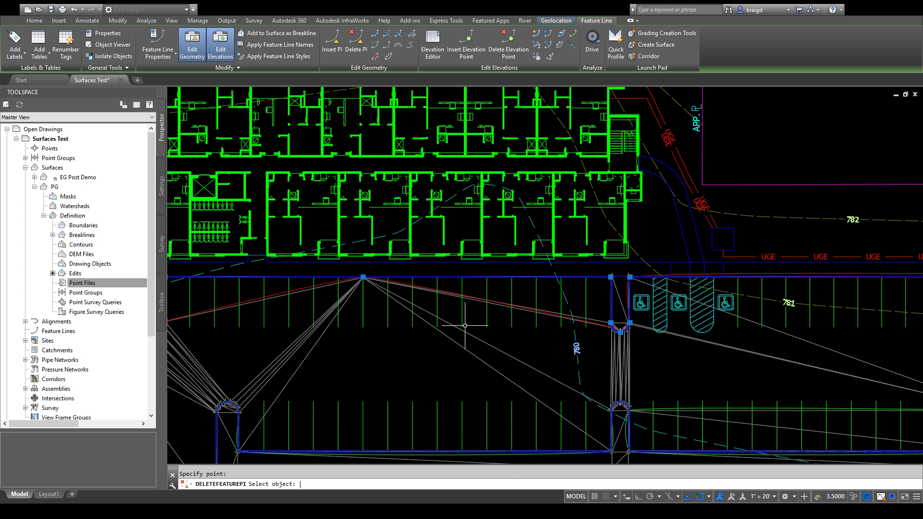
key("Return")
middle_click_drag(465, 326, 575, 295)
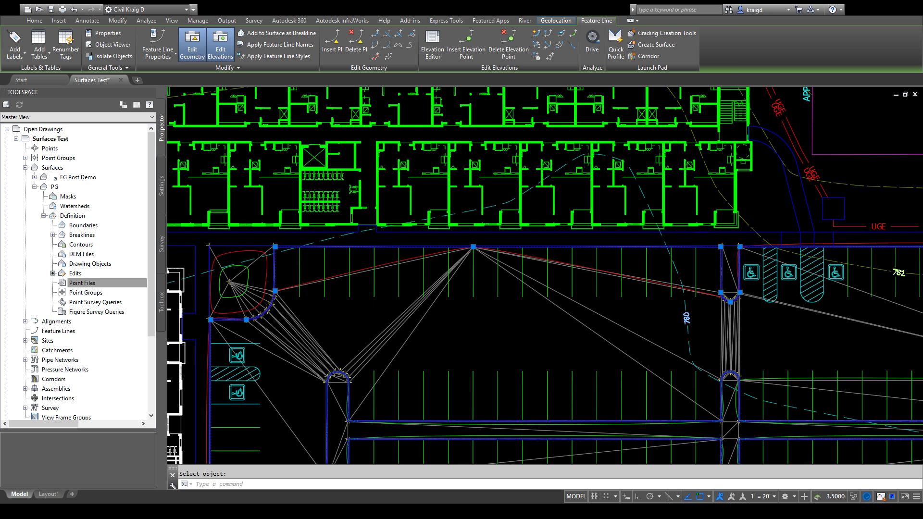
key("Escape")
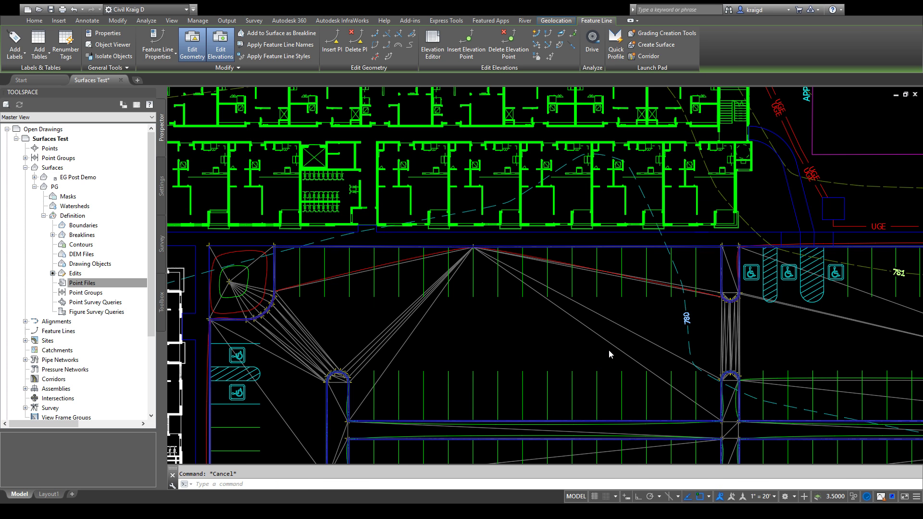
Step: Swap three triangle edges of the PG surface across the drive aisle below the upper-edge PI using Swap Edge
left_click(612, 345)
left_click(607, 341)
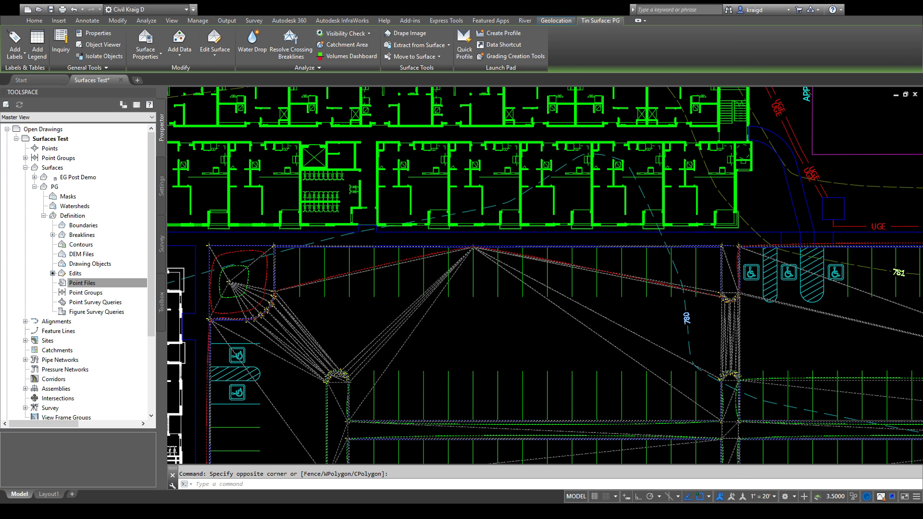
left_click(604, 341)
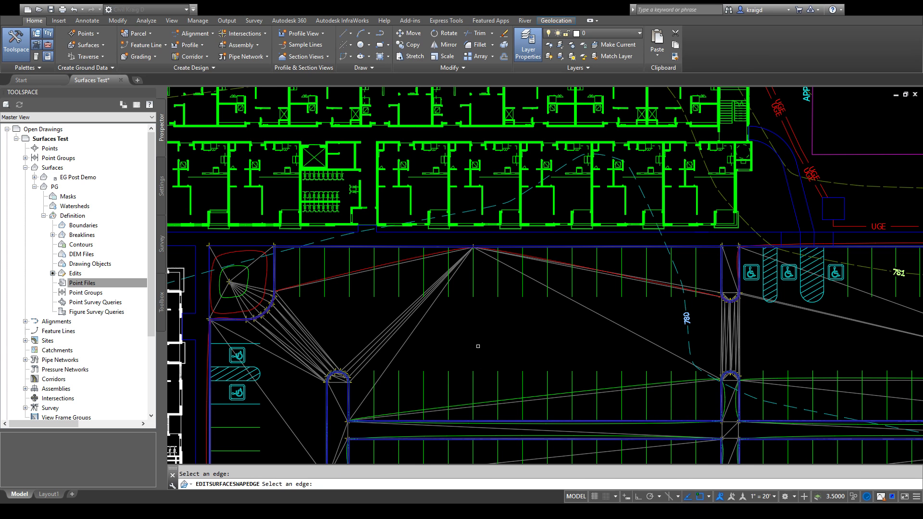
left_click(413, 331)
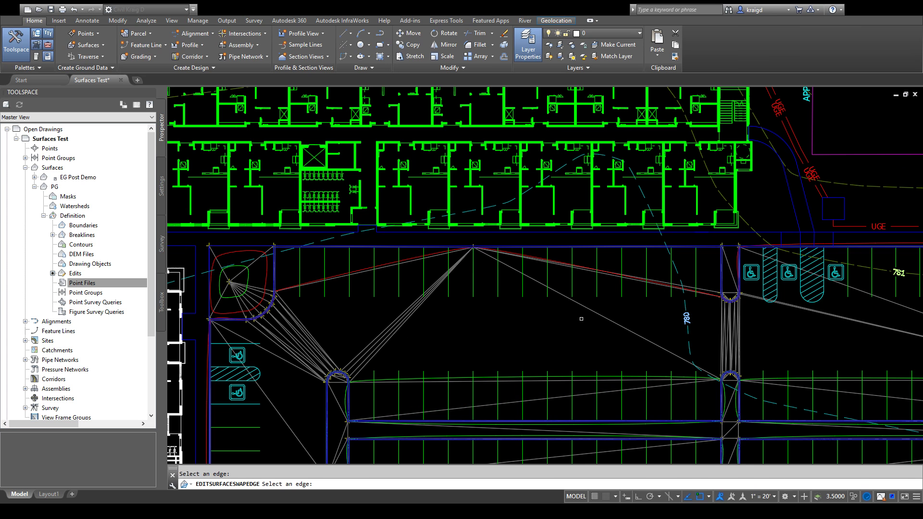
middle_click_drag(583, 320, 575, 355)
left_click(572, 337)
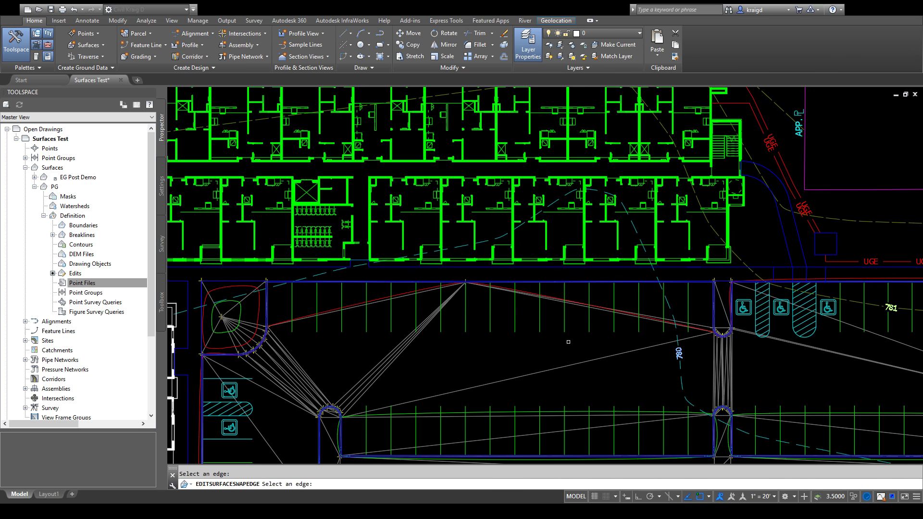
scroll(443, 317, "up", 4)
scroll(519, 296, "down", 4)
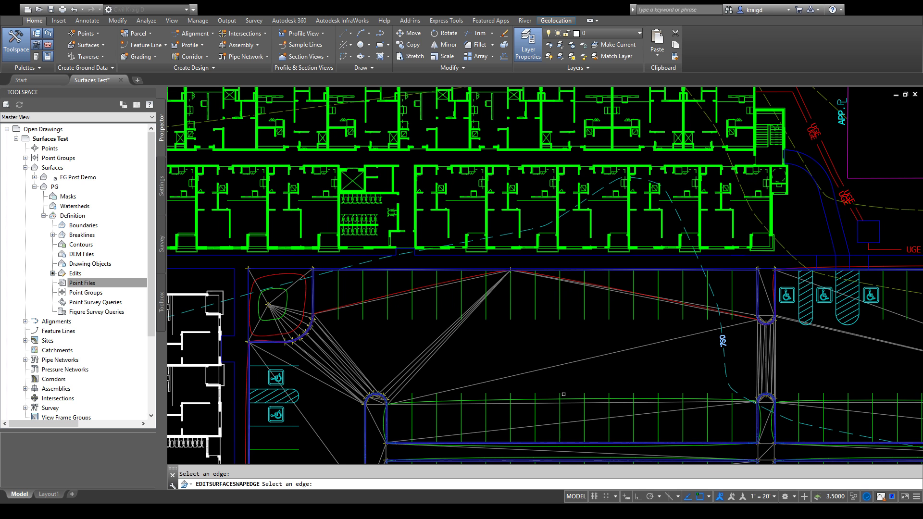
key("Escape")
Step: Examine the upper-edge feature line in the Elevation Editor, then close the editor
left_click(664, 326)
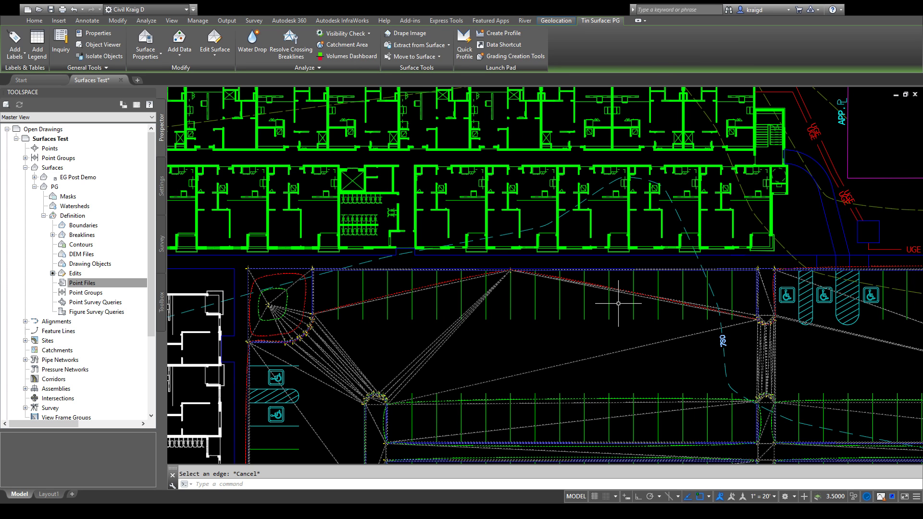
key("Escape")
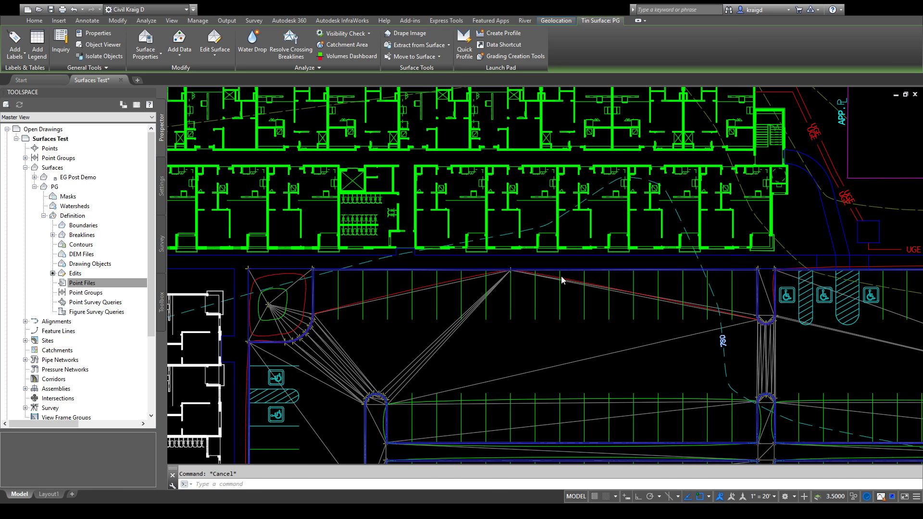
scroll(565, 269, "up", 8)
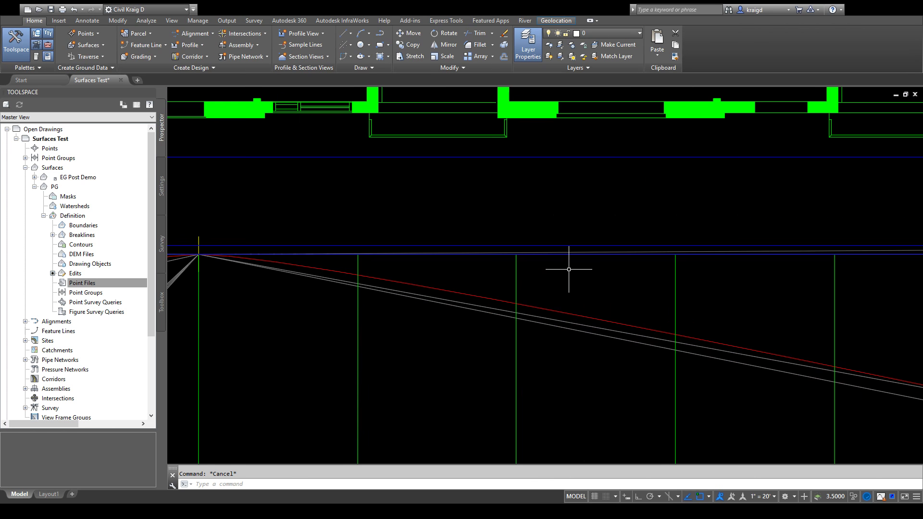
left_click(570, 255)
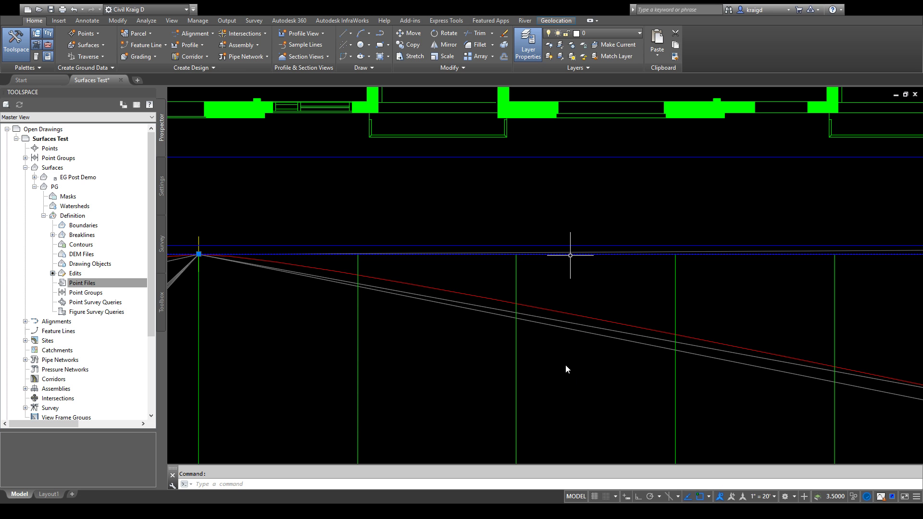
scroll(620, 366, "down", 6)
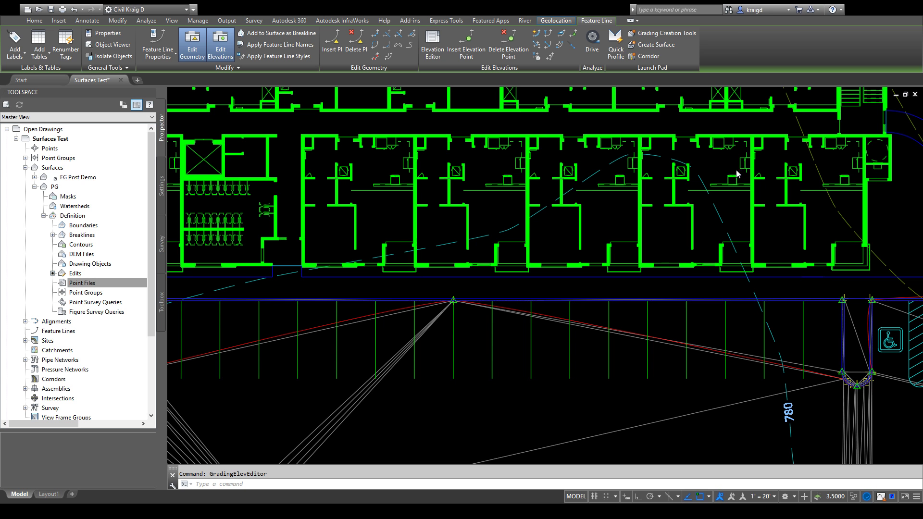
key("Escape")
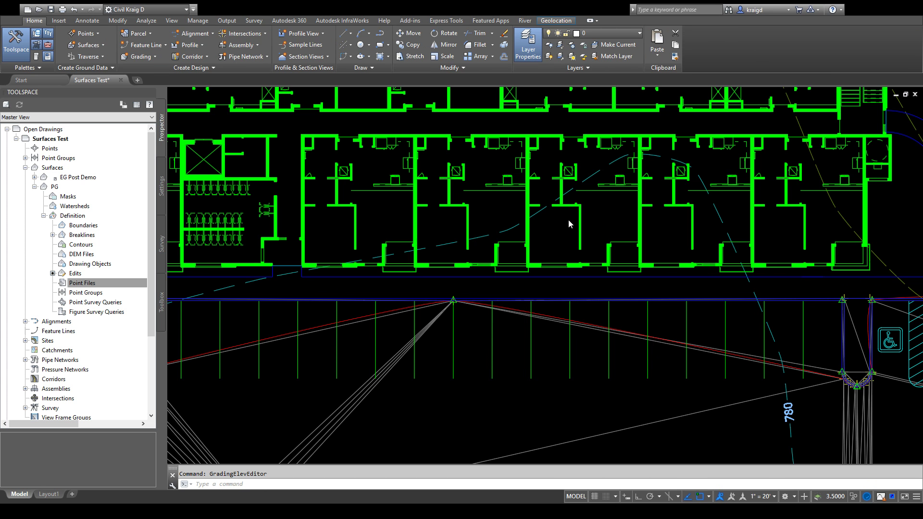
Step: Set the elevation of the remaining inserted PI on the upper-edge feature line to 781.5 using Quick Elevation Edit
scroll(507, 303, "up", 4)
key("Escape")
left_click(511, 294)
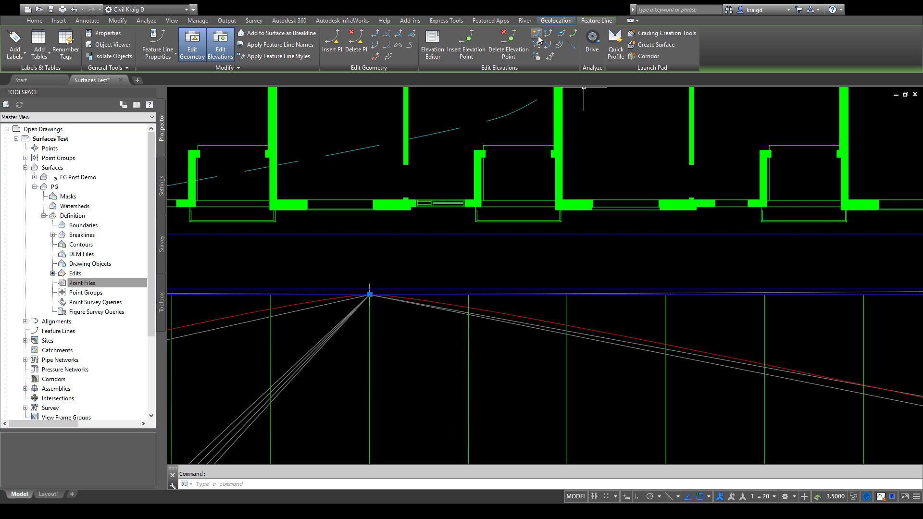
left_click(536, 44)
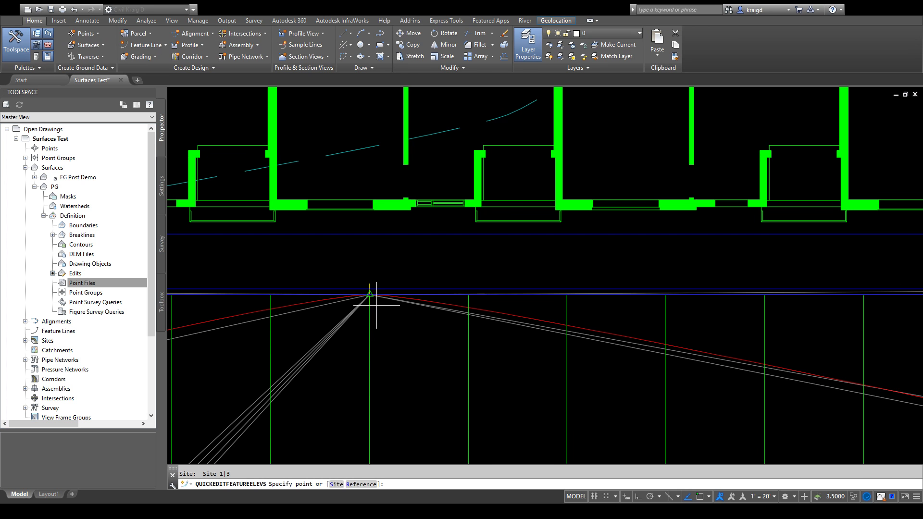
scroll(369, 294, "down", 3)
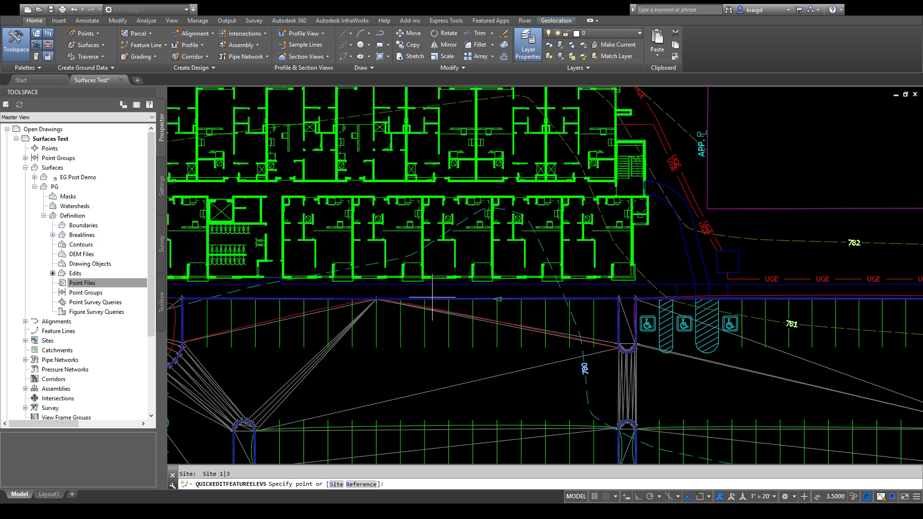
middle_click_drag(524, 295, 512, 302)
scroll(497, 315, "up", 4)
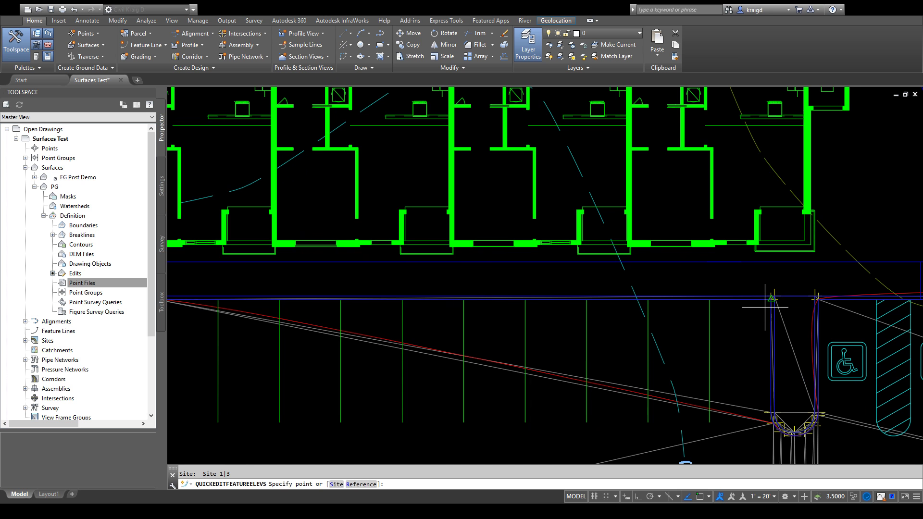
middle_click_drag(325, 330, 544, 319)
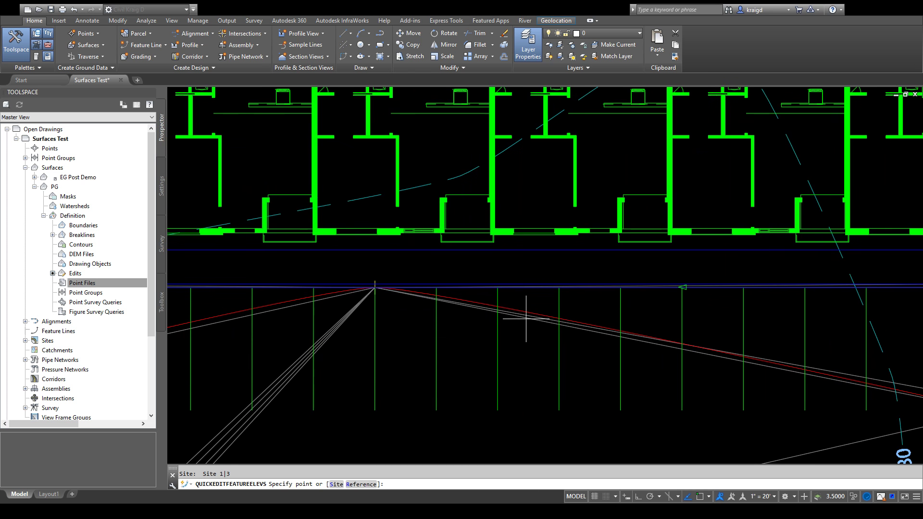
left_click(378, 289)
type("781.5")
key("Return")
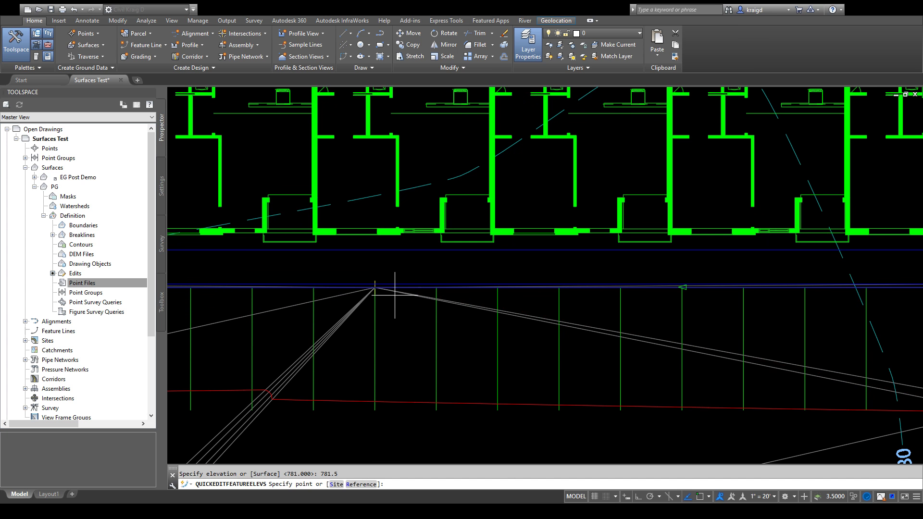
Step: Set the elevation of the feature line point at the upper-left corner of the island beside the accessible stalls to 780.5
scroll(498, 308, "down", 2)
middle_click_drag(498, 308, 354, 334)
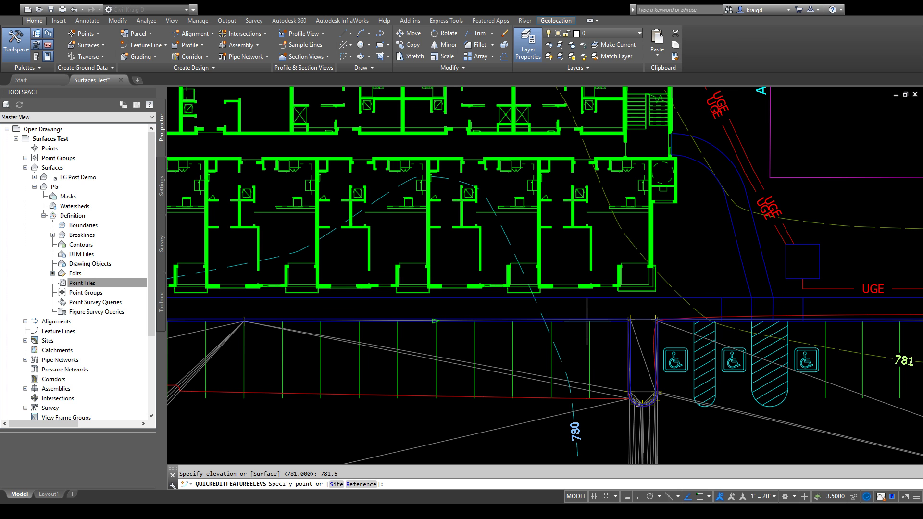
scroll(615, 320, "up", 5)
left_click(679, 332)
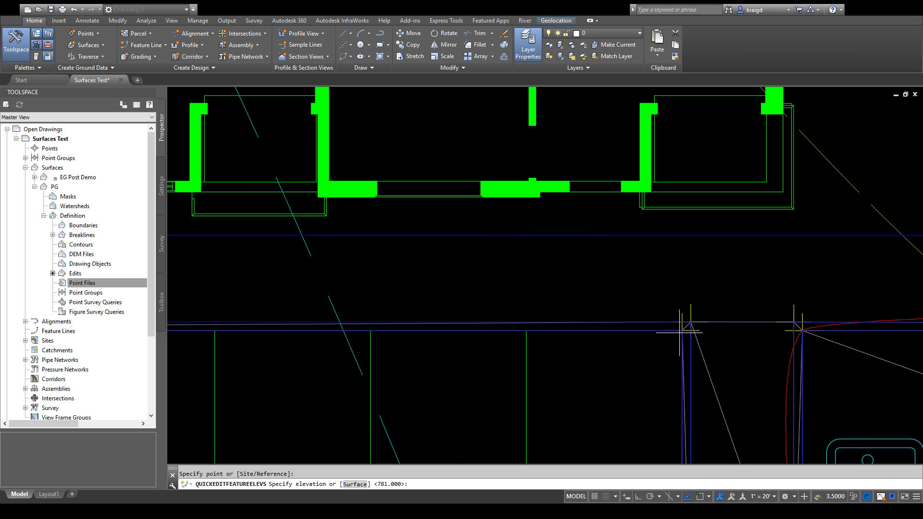
type("780.5")
key("Return")
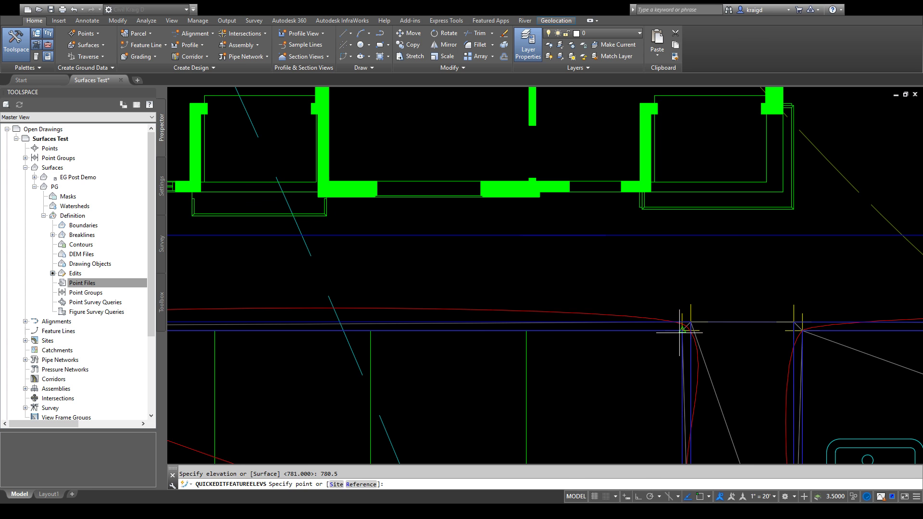
scroll(577, 346, "down", 5)
middle_click_drag(432, 386, 499, 325)
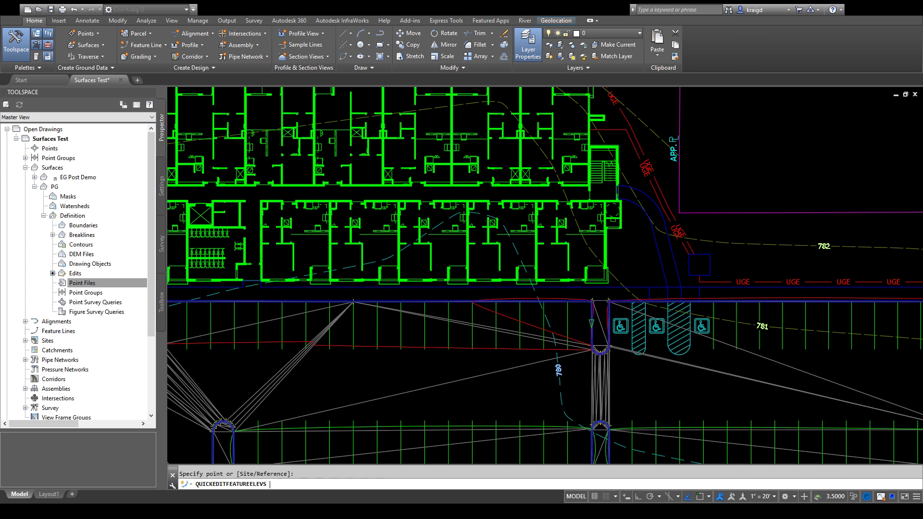
key("Escape")
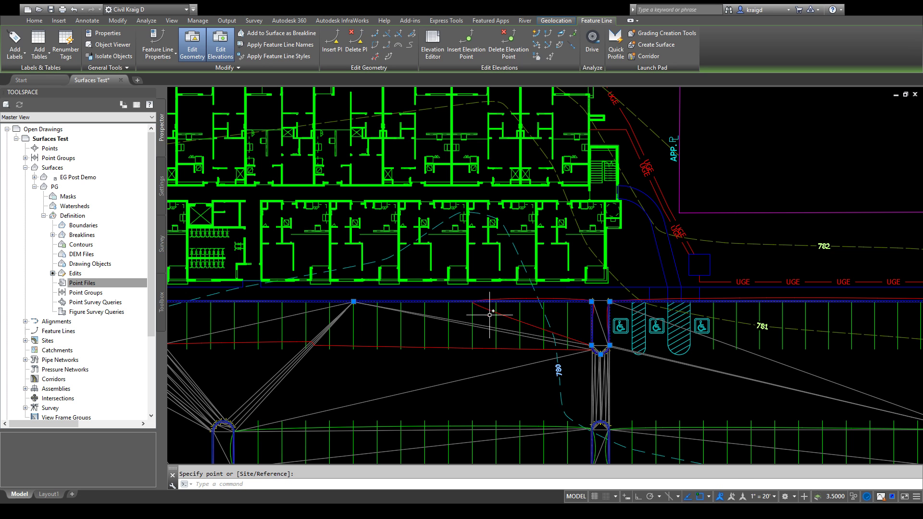
Step: Set the grade of the upper-edge feature line segment from the PI toward that island to -1 using Quick Elevation Edit
left_click(535, 34)
scroll(449, 334, "up", 4)
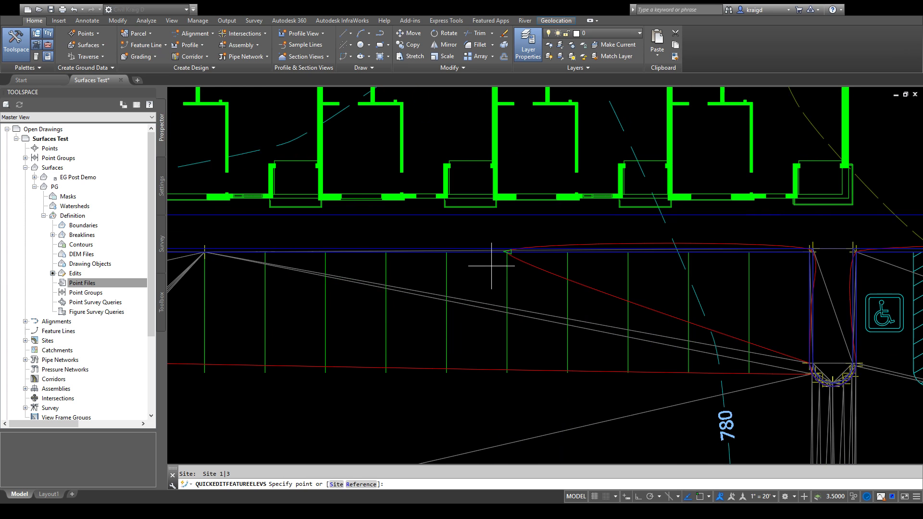
left_click(517, 254)
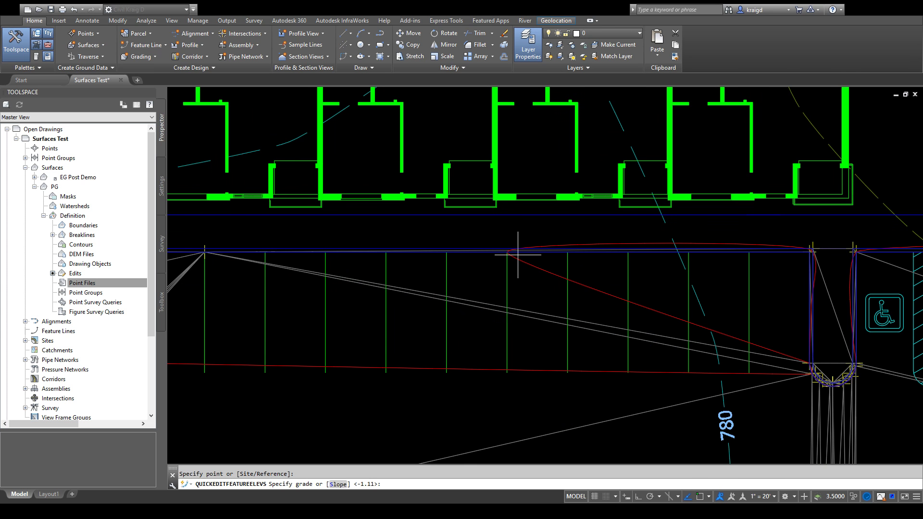
type("-1")
key("Return")
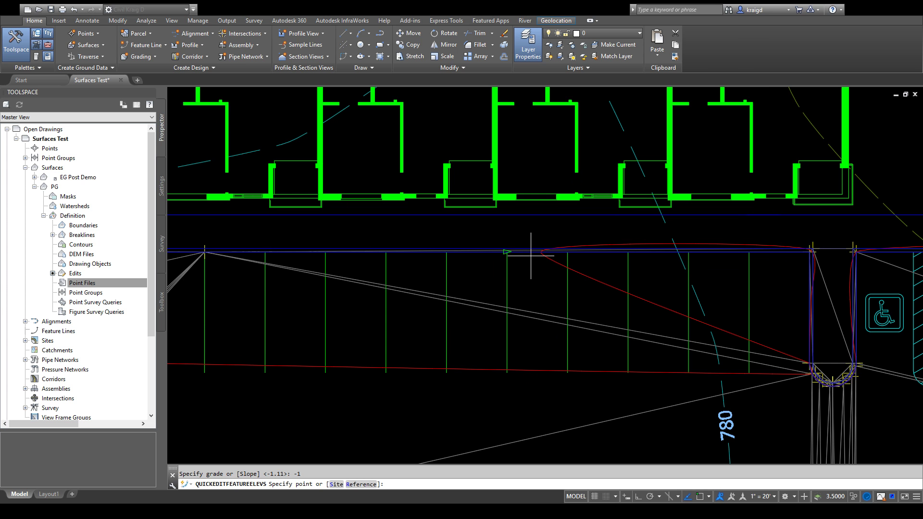
scroll(530, 255, "down", 4)
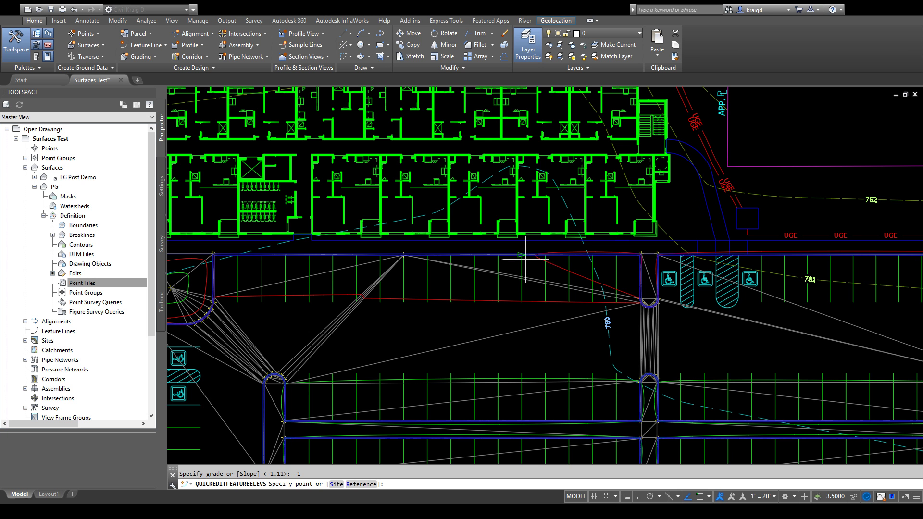
left_click(525, 258)
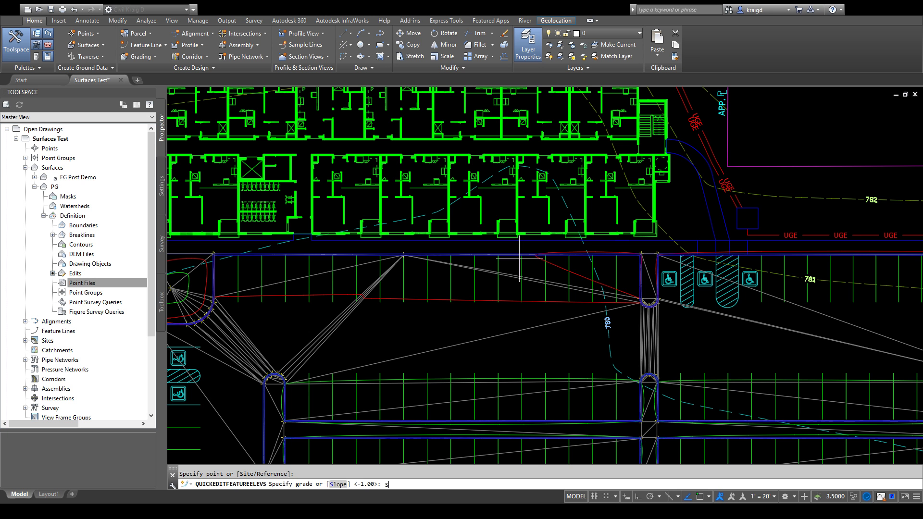
key("Return")
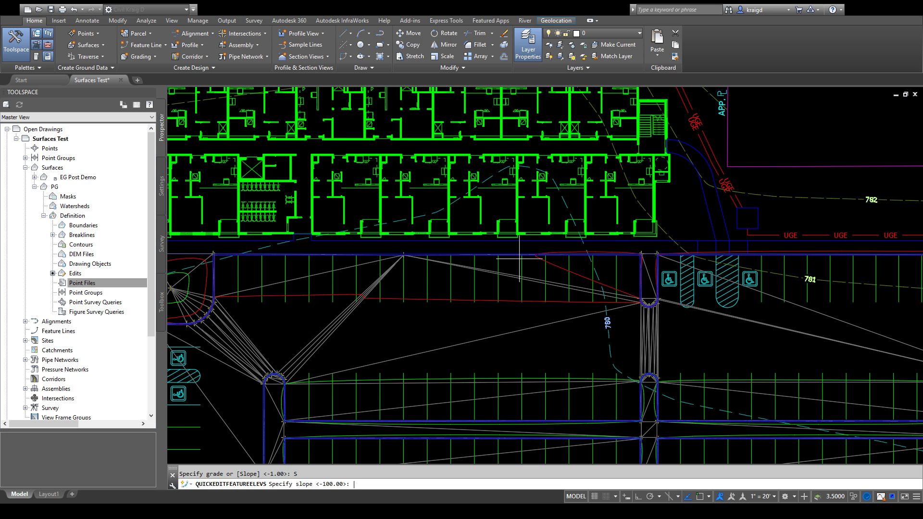
key("Escape")
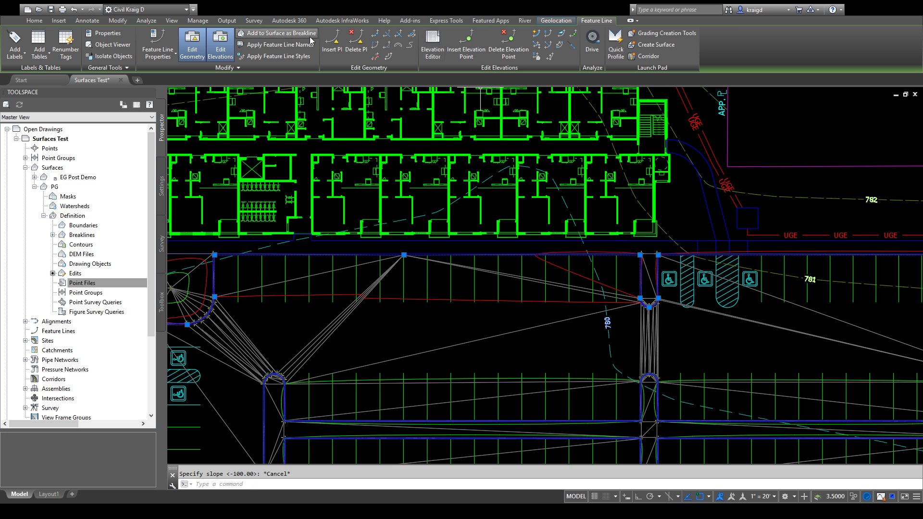
Step: Insert an elevation point on the upper-edge feature line five stalls from the PI toward the accessible-stall island, accepting the default elevation 781.051
left_click(471, 46)
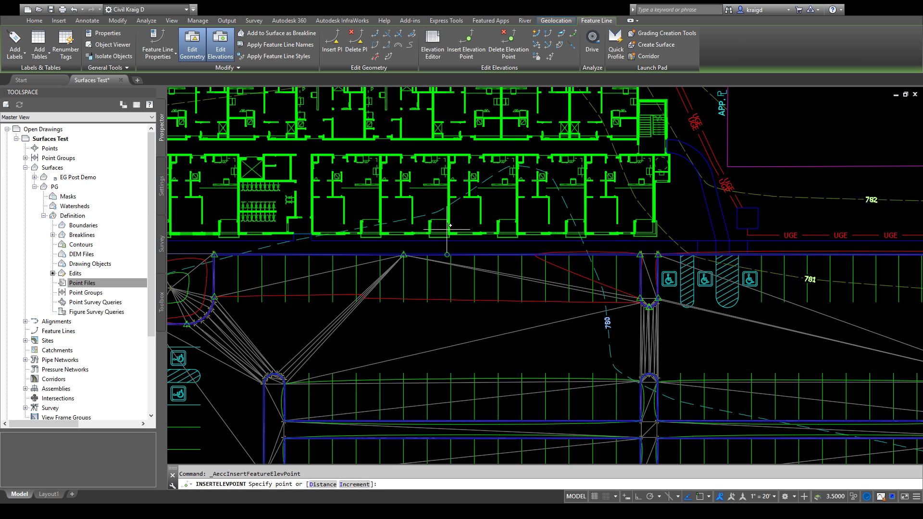
scroll(453, 285, "up", 10)
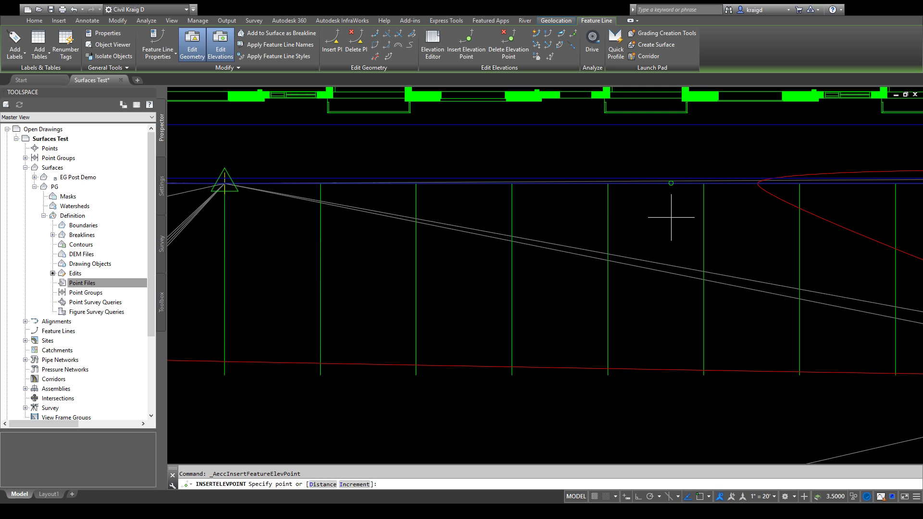
left_click(704, 183)
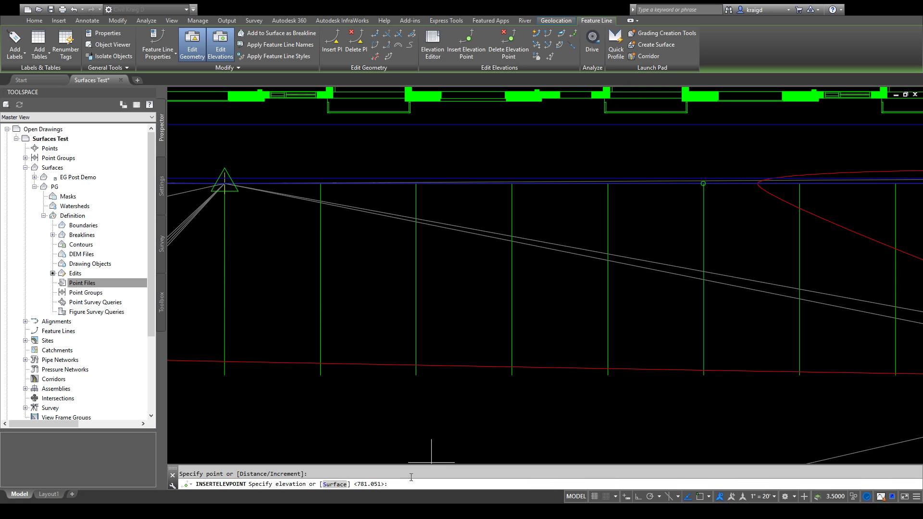
key("Return")
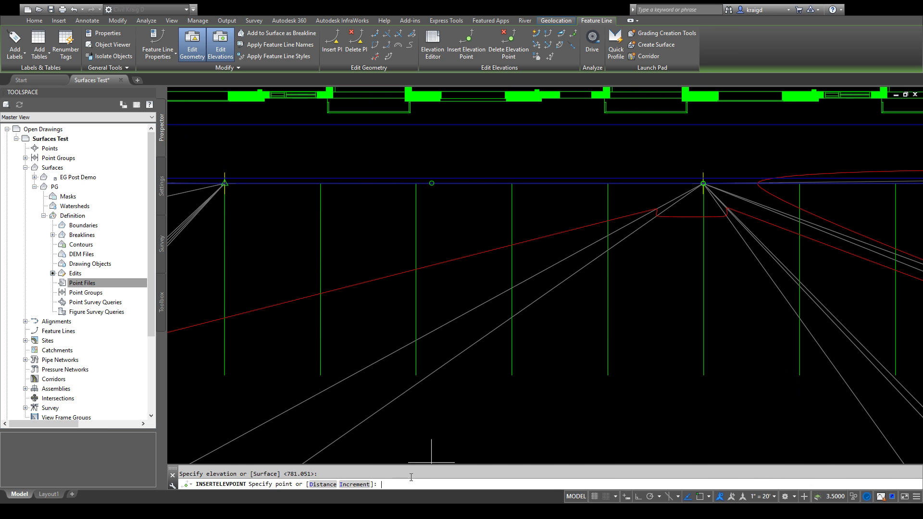
scroll(568, 347, "down", 5)
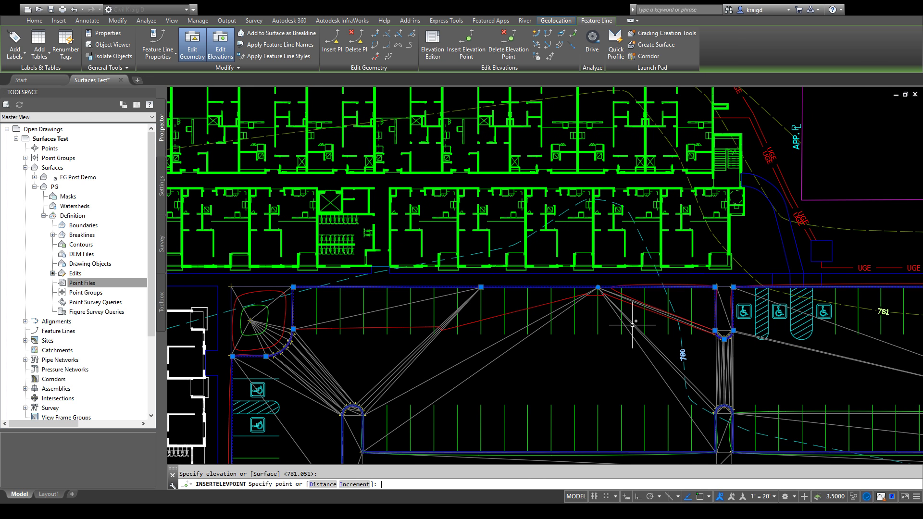
key("Return")
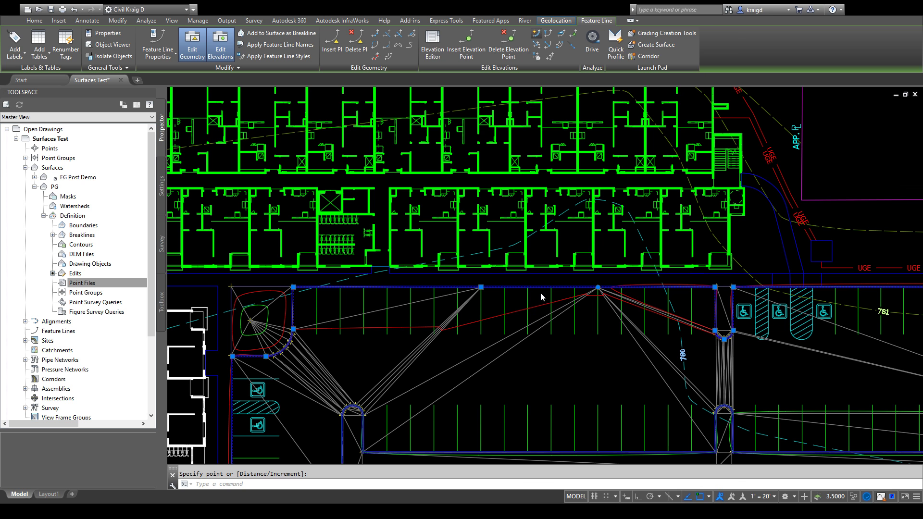
key("Return")
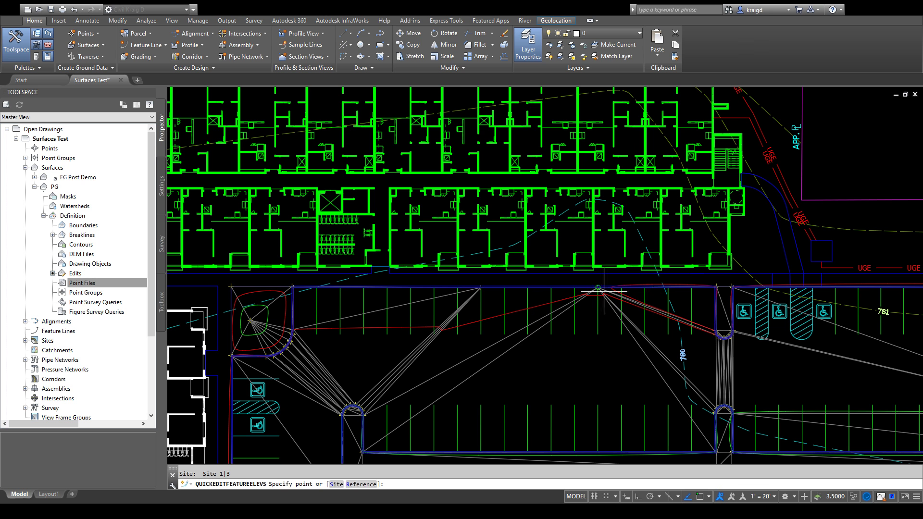
scroll(529, 341, "down", 2)
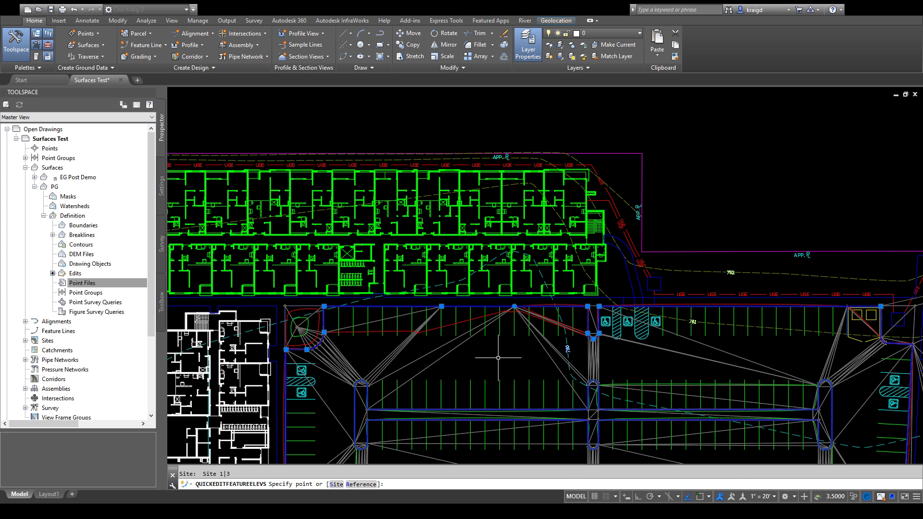
key("Escape")
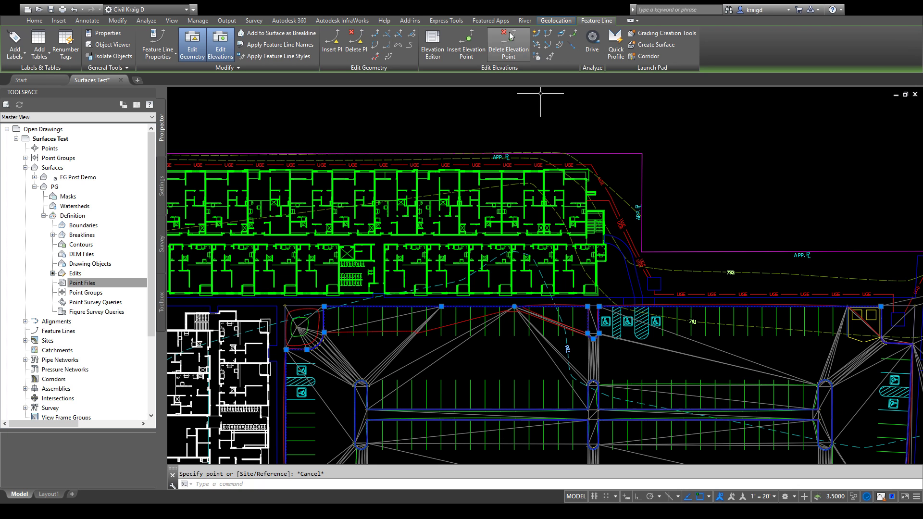
Step: Delete the inserted elevation point from the upper-edge feature line and end the command
left_click(507, 43)
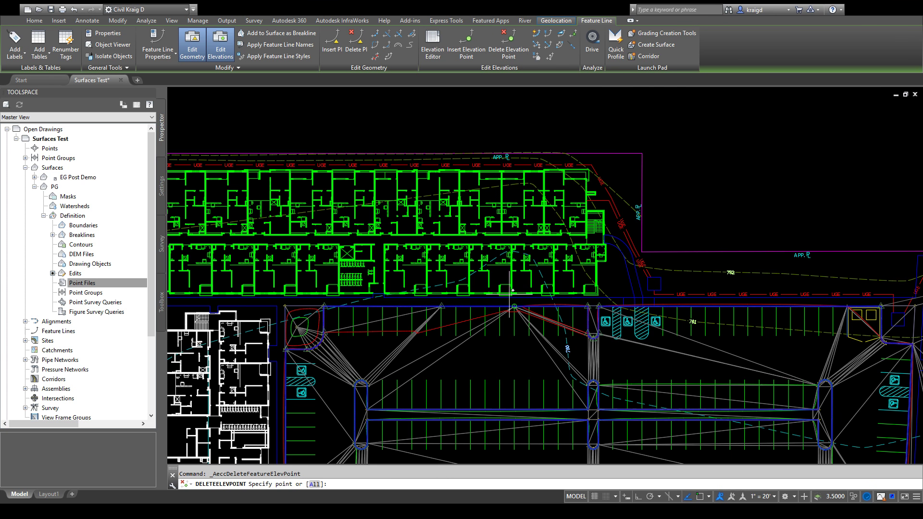
scroll(518, 317, "up", 5)
left_click(505, 271)
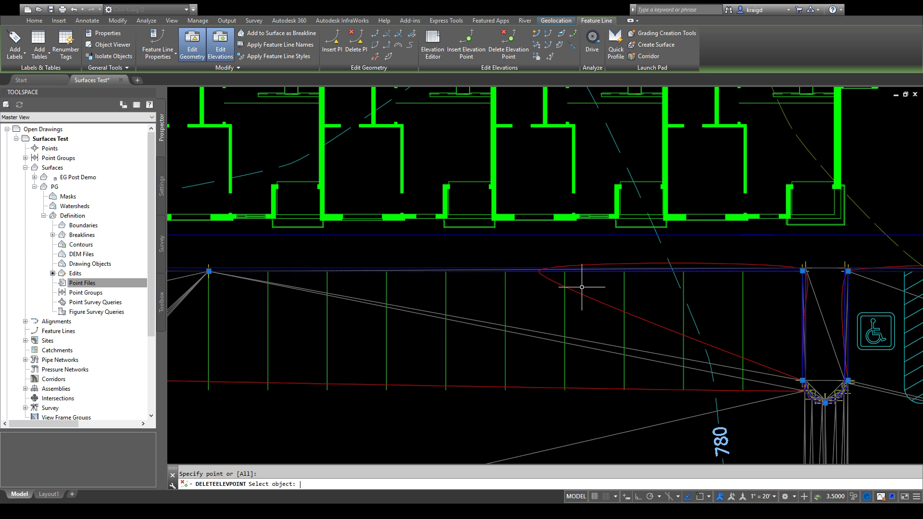
key("Return")
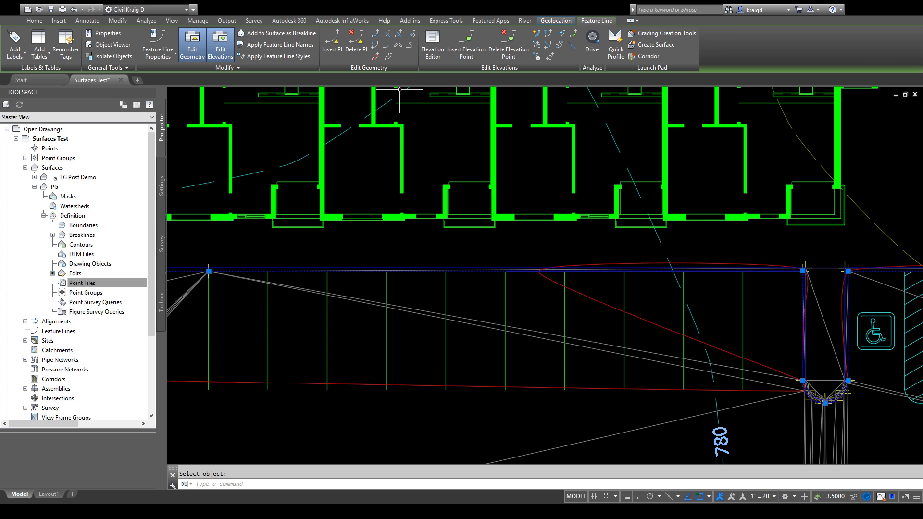
middle_click_drag(338, 295, 432, 276)
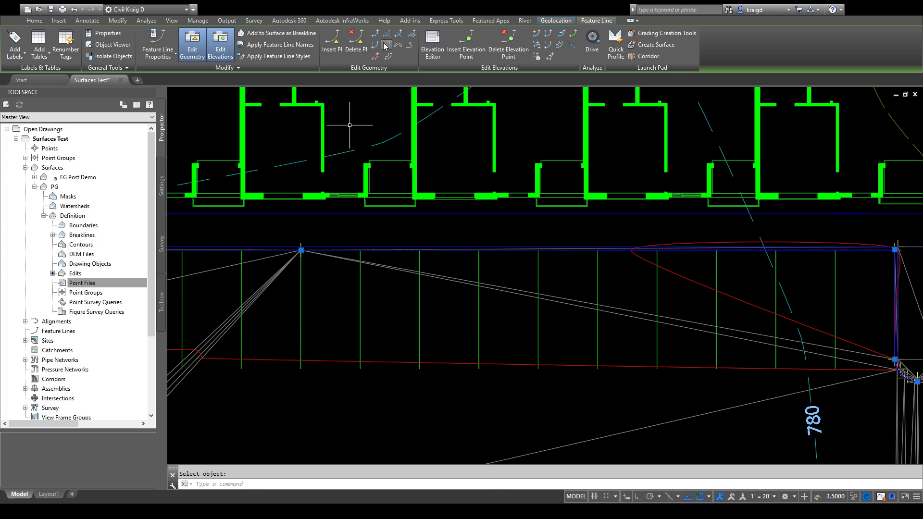
scroll(456, 303, "down", 2)
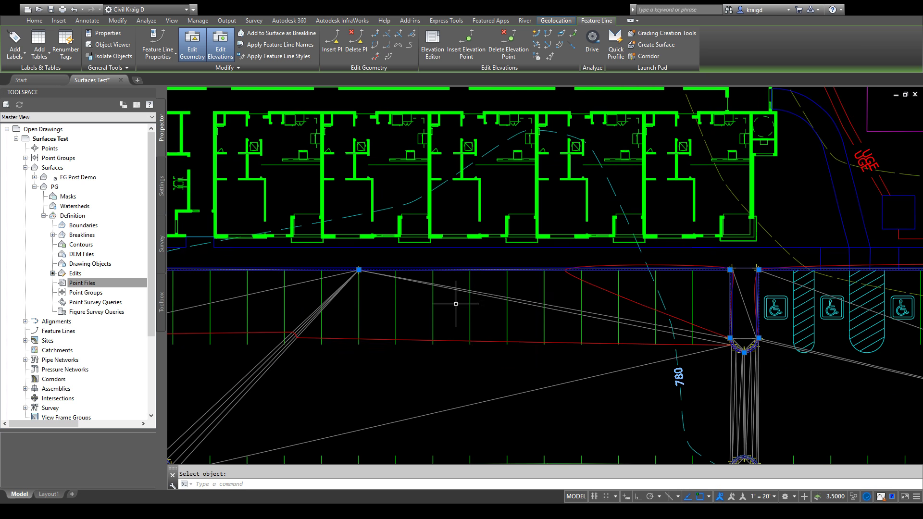
scroll(494, 278, "down", 1)
scroll(476, 264, "down", 1)
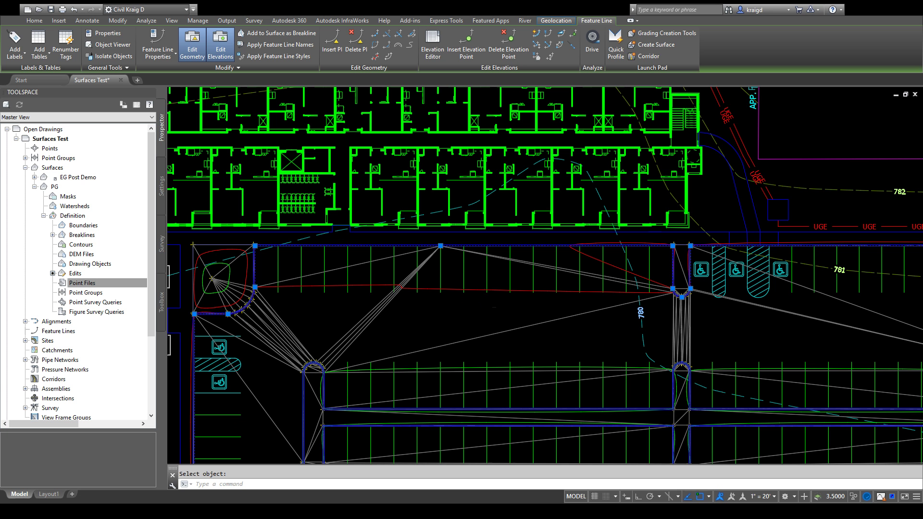
key("Escape")
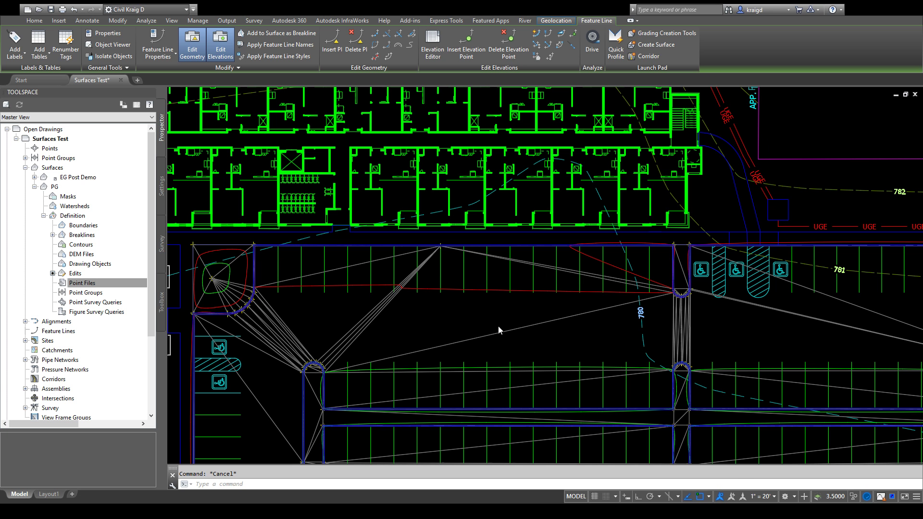
Step: Adjust the elevations of the upper-edge feature line in the Elevation Editor, close the editor and clear the selection
scroll(494, 245, "up", 4)
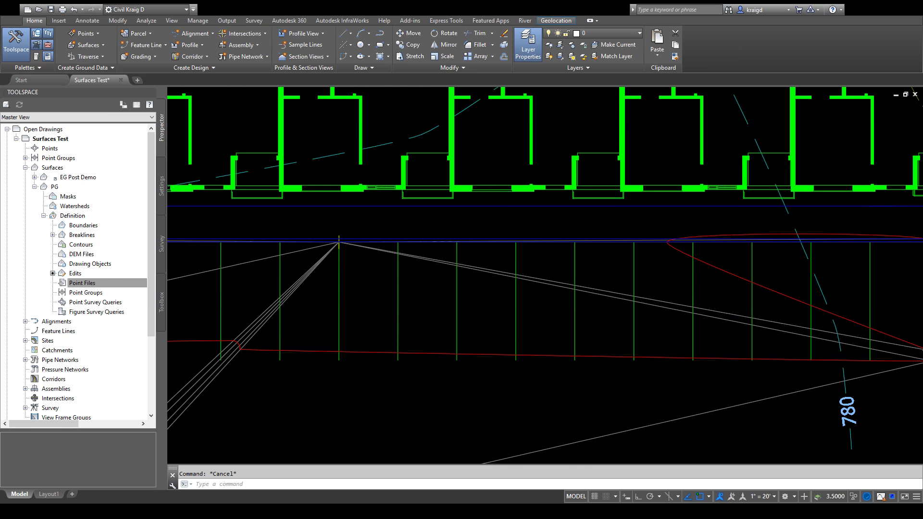
left_click(339, 241)
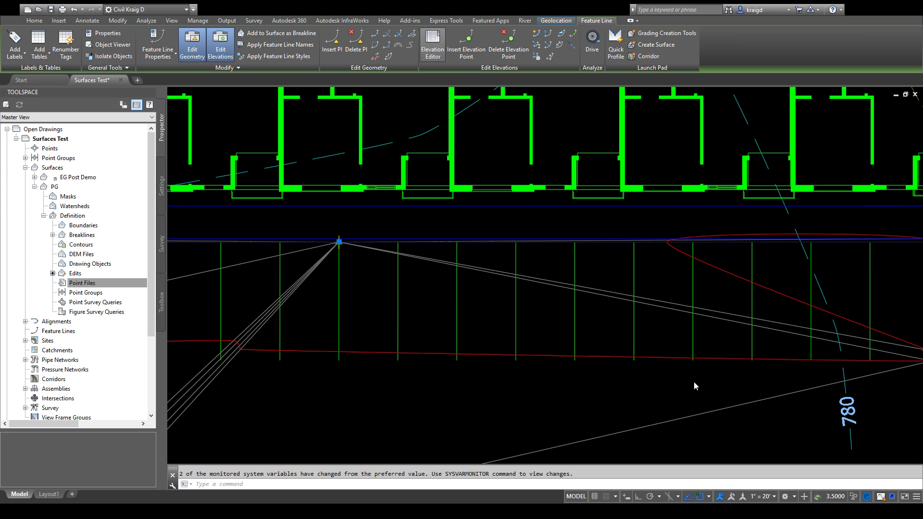
left_click(642, 385)
scroll(624, 365, "down", 8)
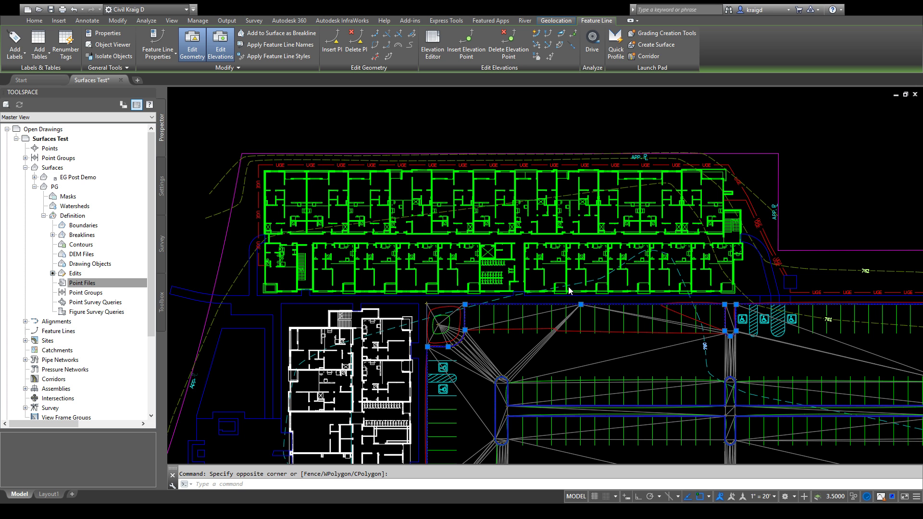
scroll(584, 354, "down", 2)
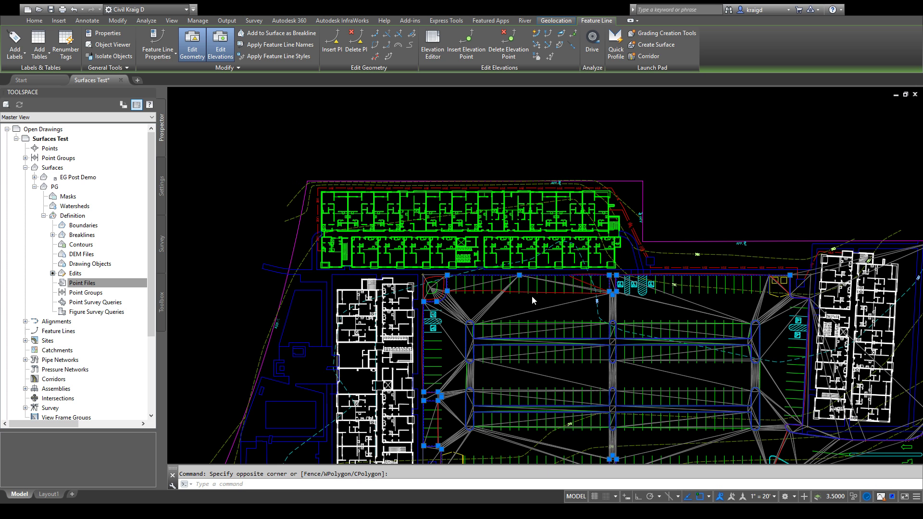
scroll(533, 297, "down", 2)
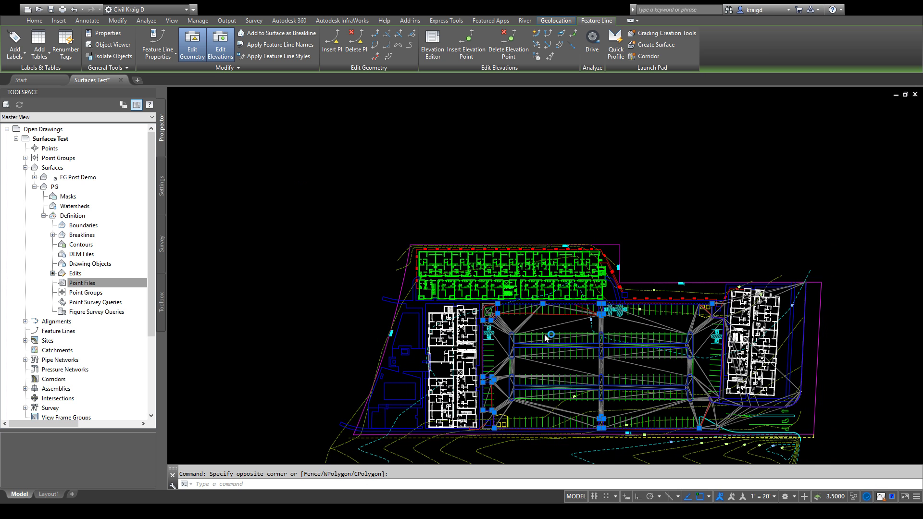
scroll(535, 297, "up", 2)
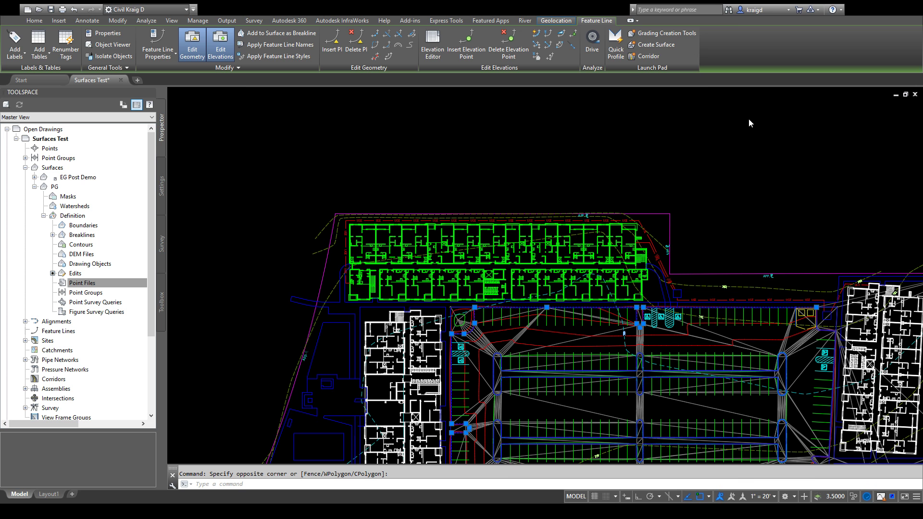
left_click(760, 104)
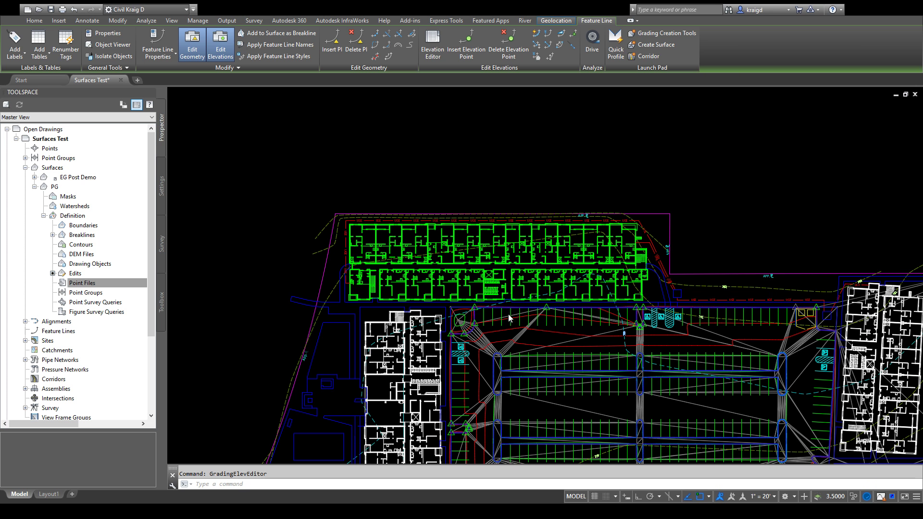
key("Escape")
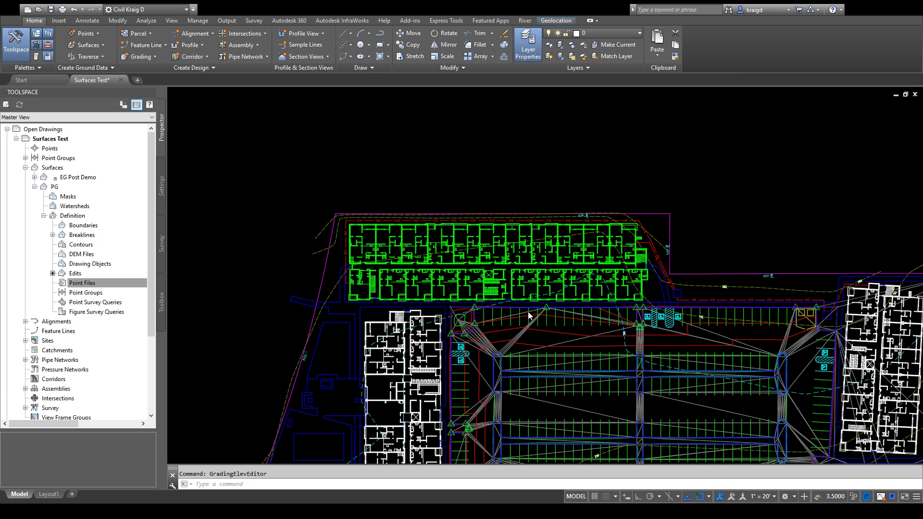
Step: Examine the contours and triangulation across the parking lot, from the upper-edge stalls to the corner by the enclosure
left_click(520, 306)
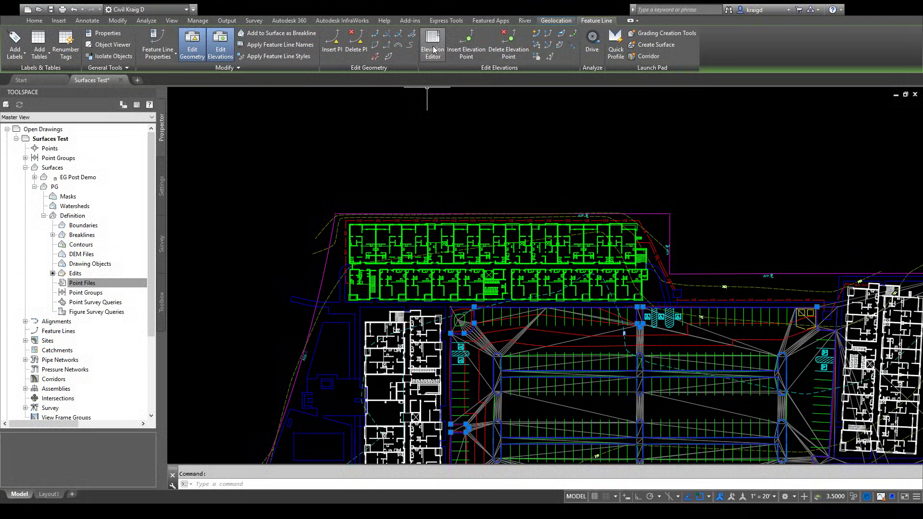
middle_click_drag(585, 333, 540, 285)
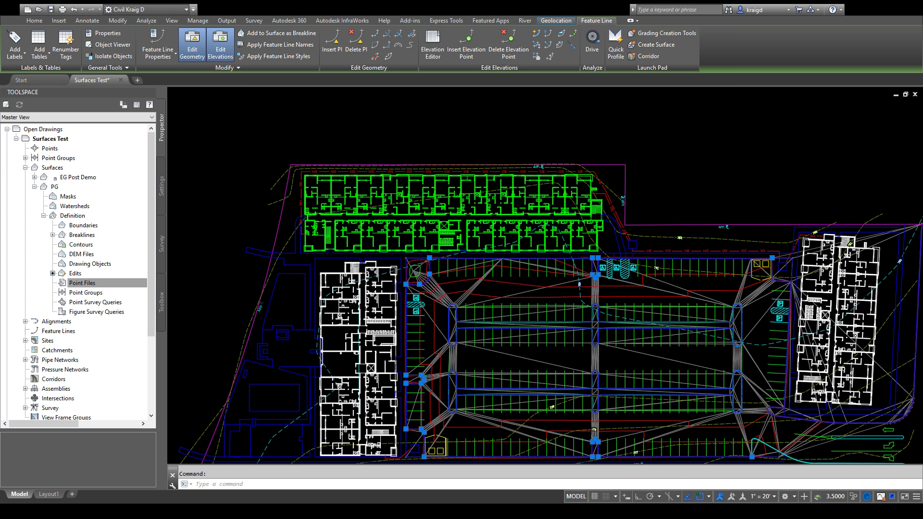
key("Escape")
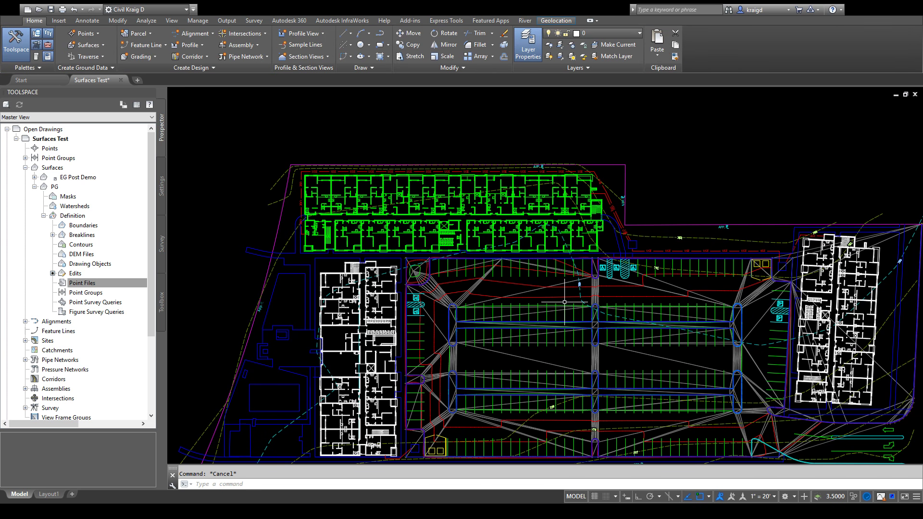
scroll(552, 297, "up", 2)
middle_click_drag(534, 301, 521, 260)
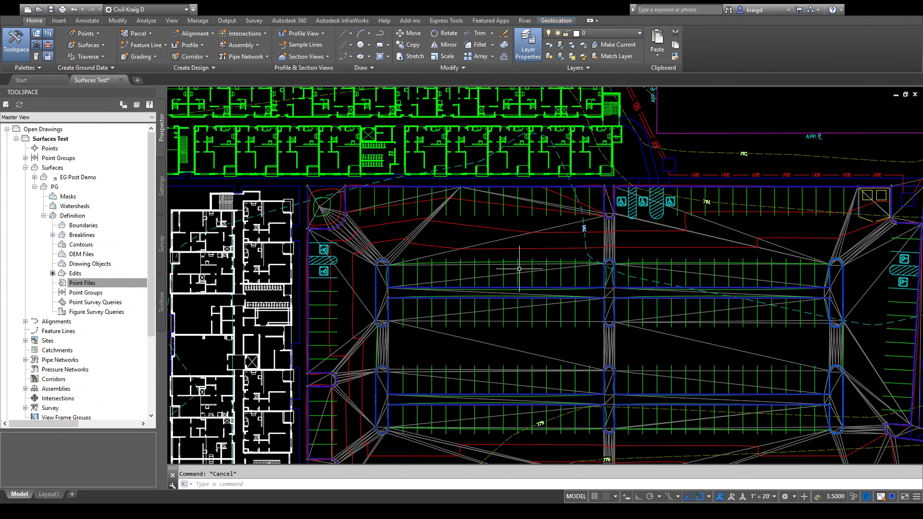
scroll(509, 329, "down", 1)
scroll(454, 310, "up", 1)
mouse_move(454, 310)
middle_mouse_down()
mouse_move(513, 265)
mouse_move(515, 279)
middle_mouse_up()
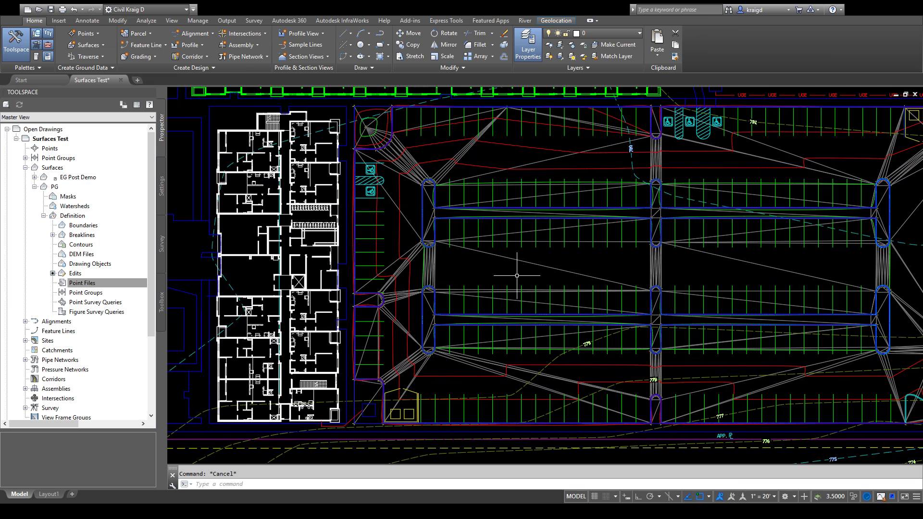
middle_click_drag(566, 234, 492, 288)
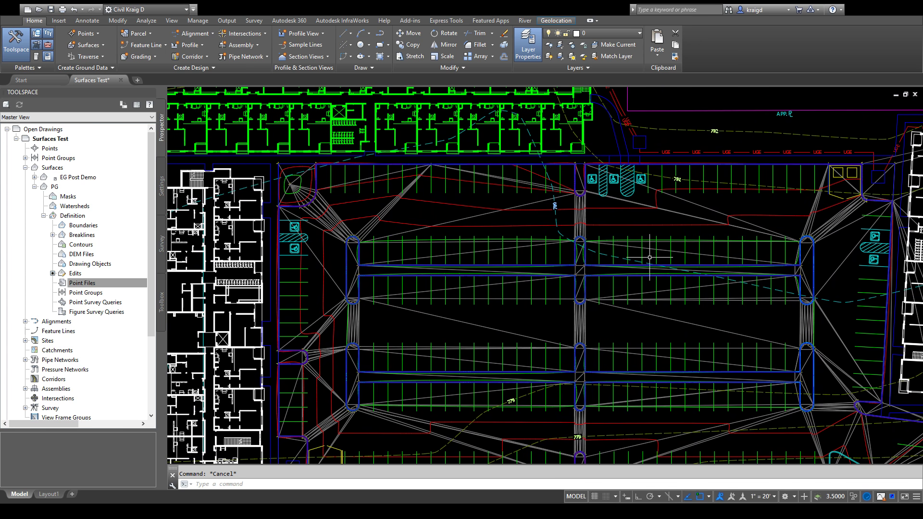
middle_click_drag(757, 245, 554, 272)
scroll(554, 272, "up", 5)
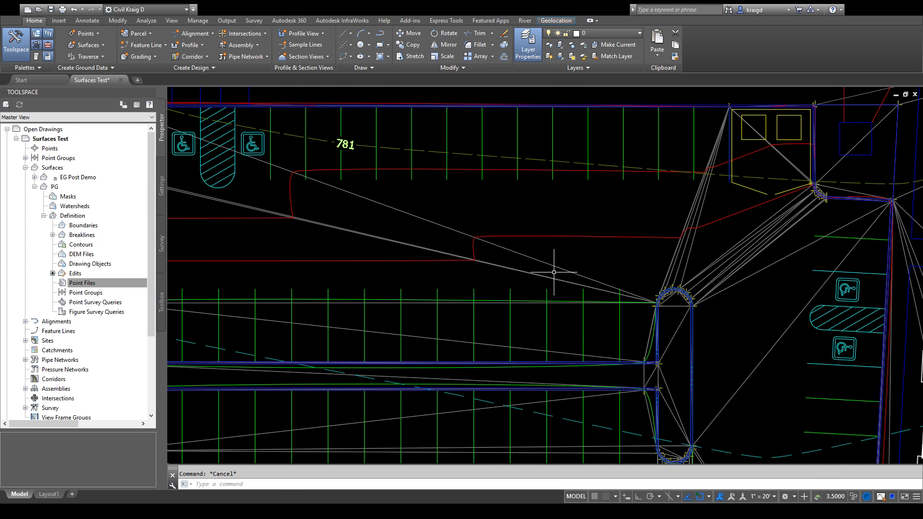
scroll(554, 272, "down", 5)
scroll(587, 253, "up", 5)
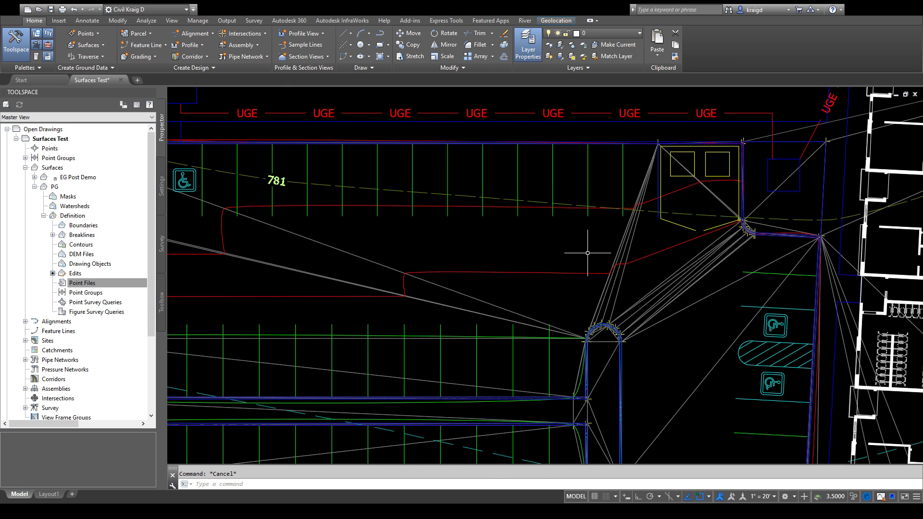
Step: Turn on slope arrows in the PG surface's style and clear the selection
scroll(587, 252, "down", 5)
scroll(515, 269, "up", 3)
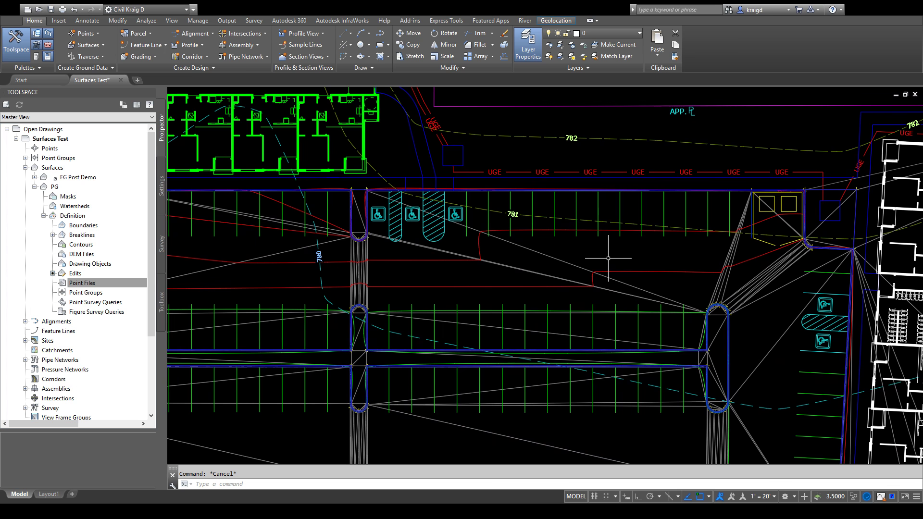
scroll(557, 269, "down", 2)
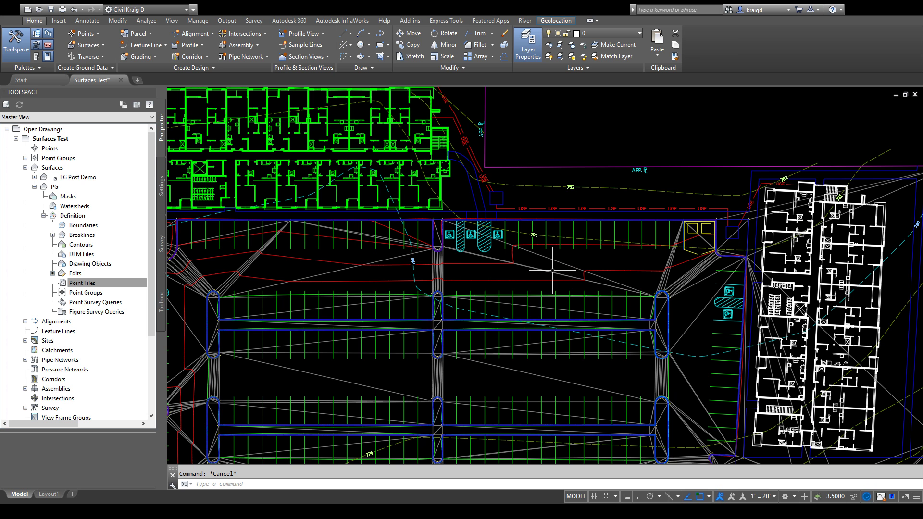
middle_click_drag(507, 285, 612, 259)
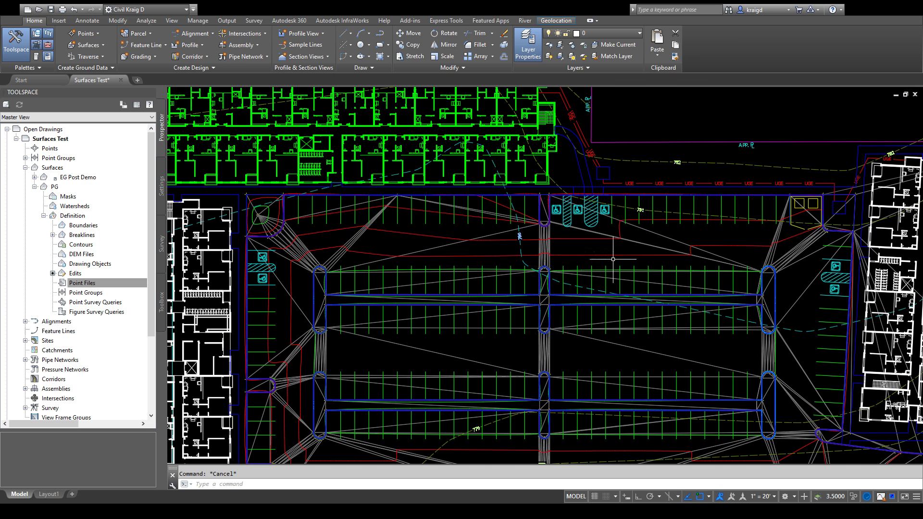
left_click(636, 241)
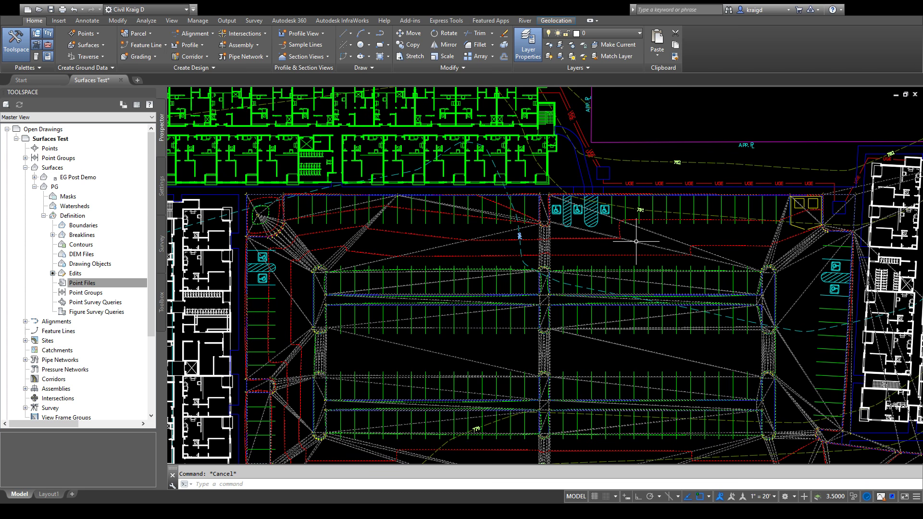
left_click(636, 241)
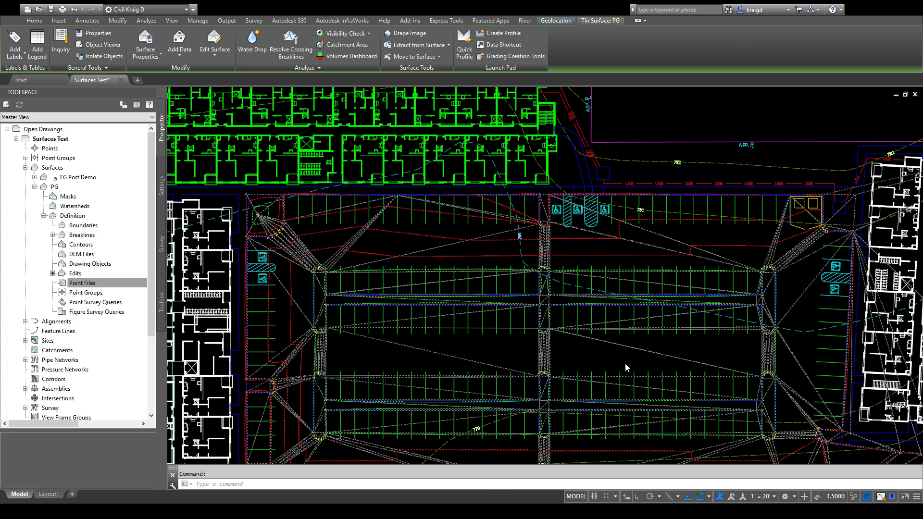
double_click(636, 336)
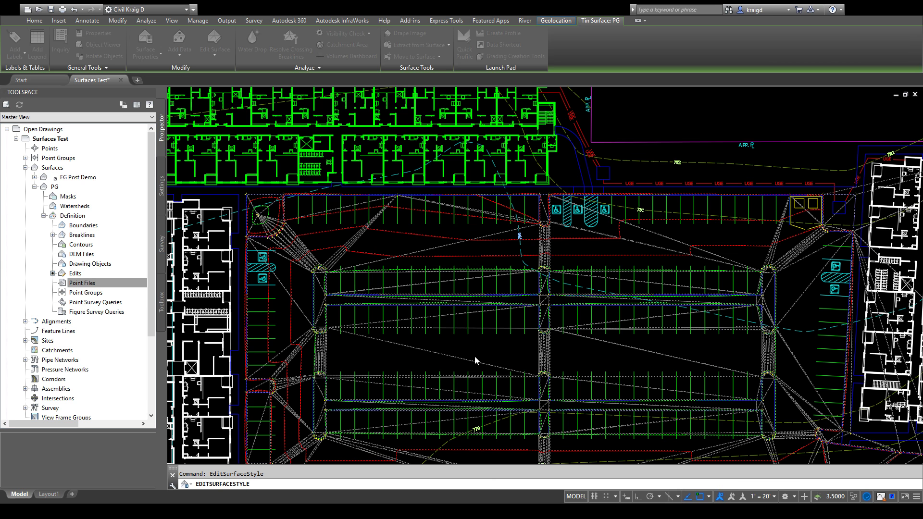
left_click(549, 281)
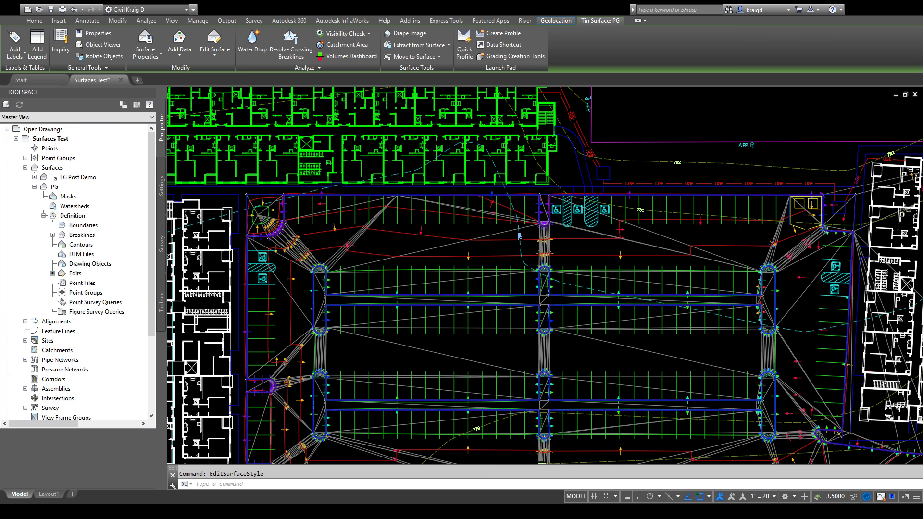
key("Escape")
Step: Examine the slope arrows across the parking lot, from the accessible-stall median through the island rows to the far edges
scroll(440, 248, "up", 4)
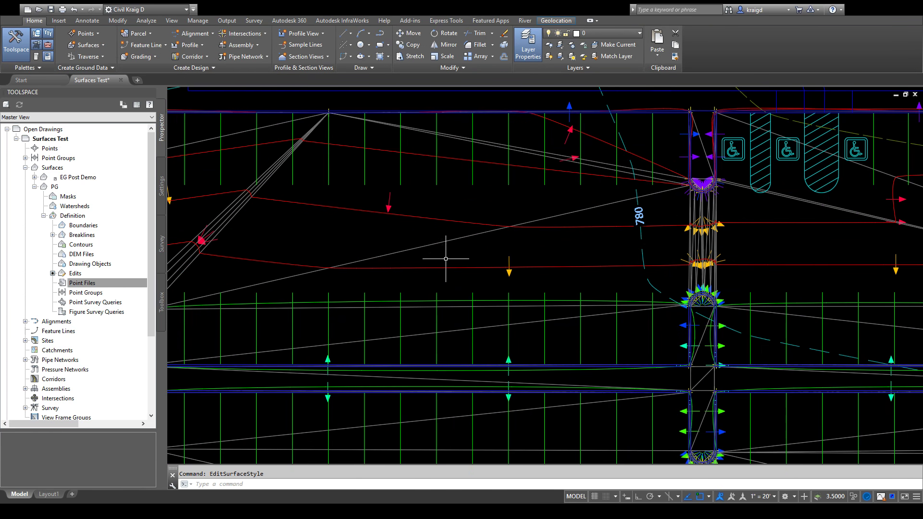
scroll(445, 298, "down", 3)
scroll(512, 295, "up", 4)
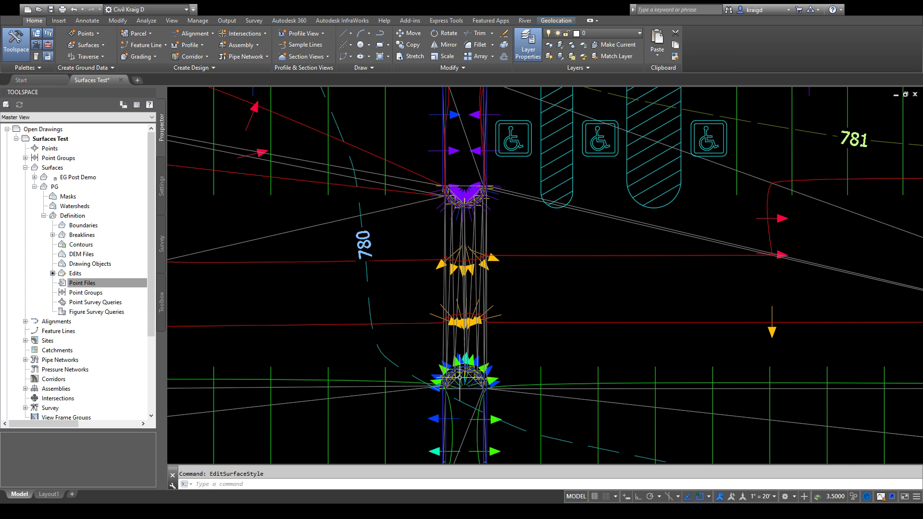
scroll(547, 338, "down", 6)
middle_click_drag(668, 304, 543, 219)
scroll(486, 352, "up", 4)
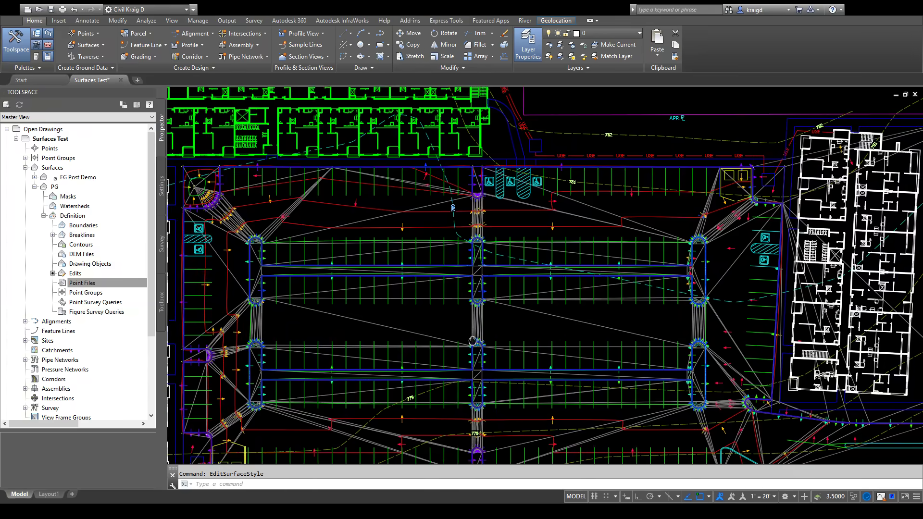
scroll(525, 237, "down", 2)
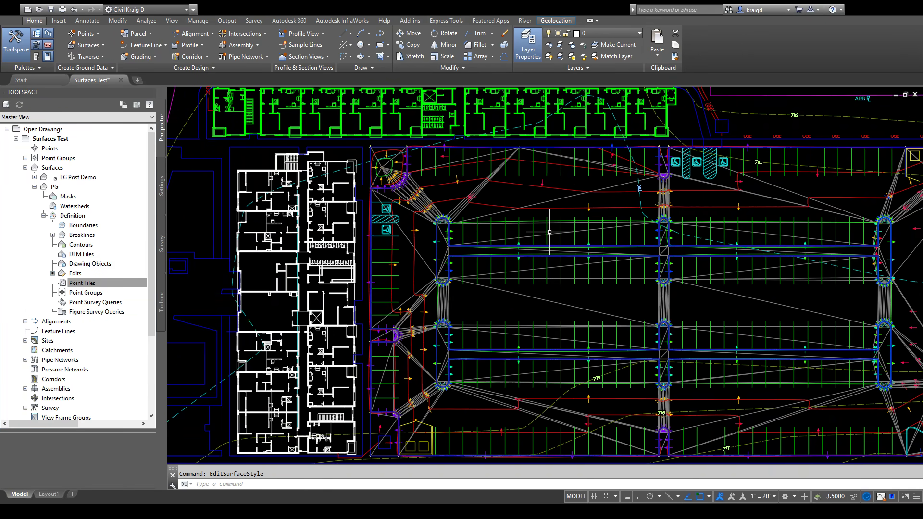
scroll(549, 231, "up", 3)
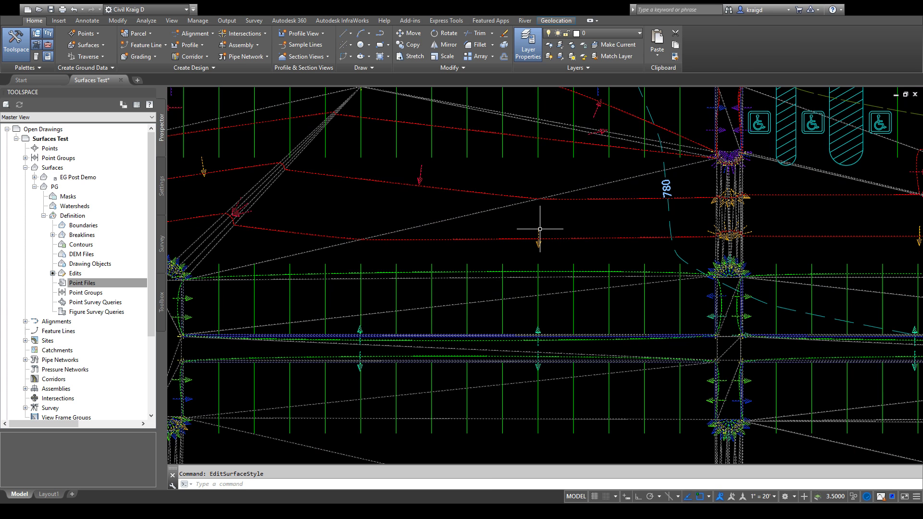
Step: Turn off the slope arrows in the PG surface's style and clear the selection
left_click(578, 235)
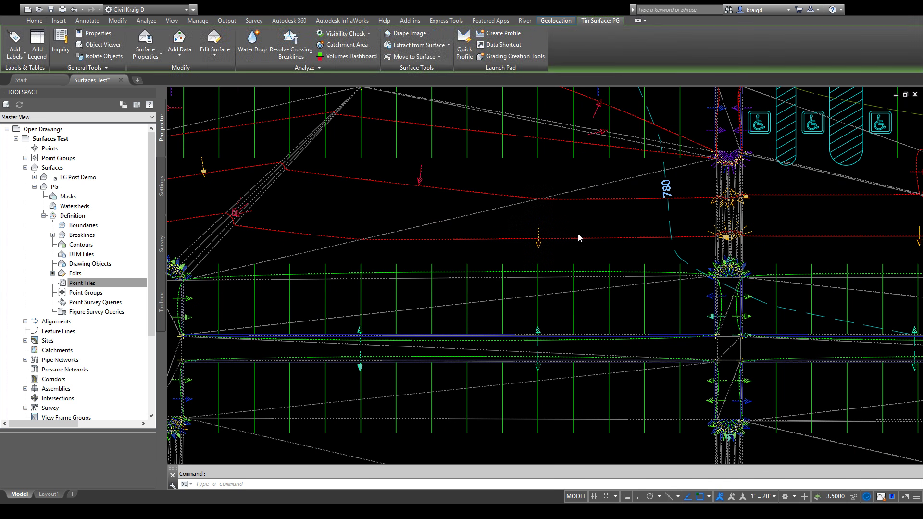
double_click(627, 355)
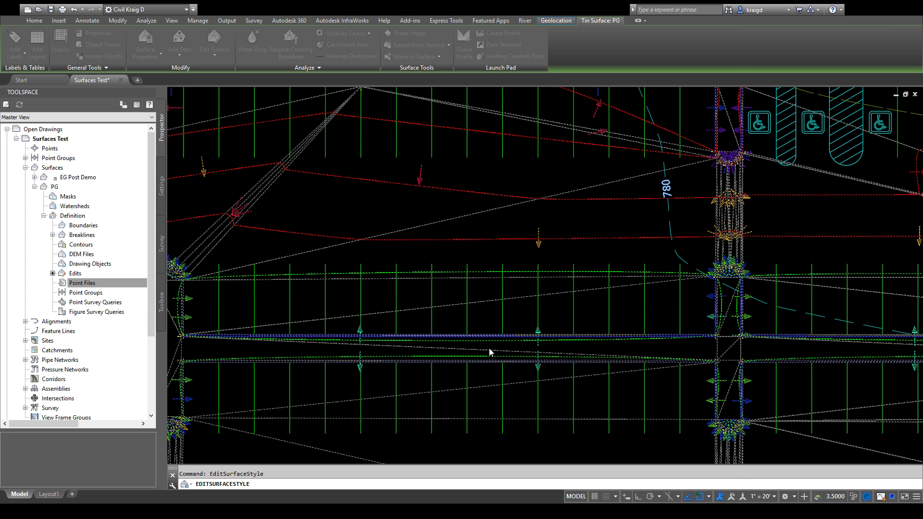
key("Escape")
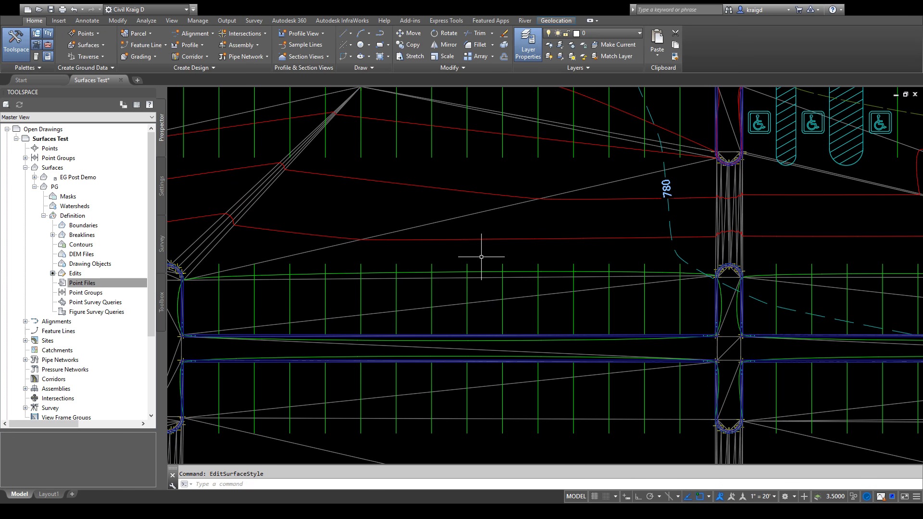
scroll(484, 258, "down", 4)
middle_click_drag(500, 241, 445, 252)
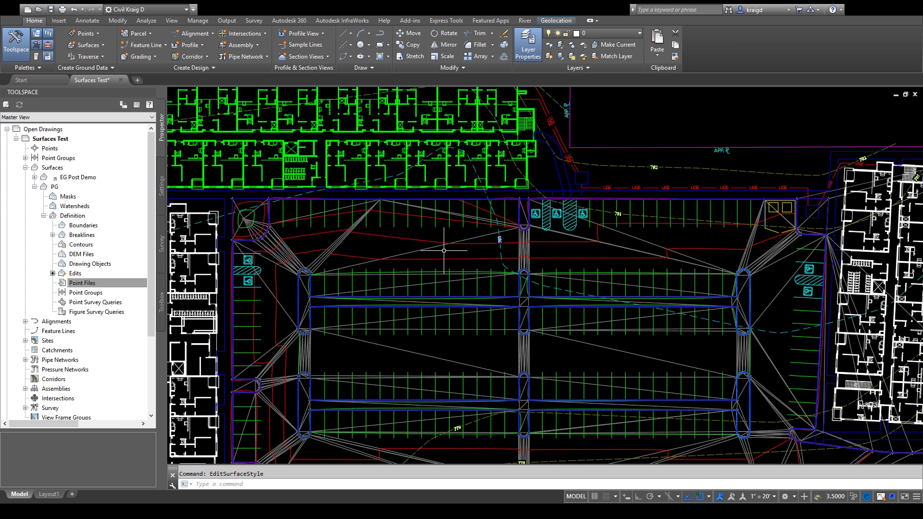
key("Escape")
left_click(434, 248)
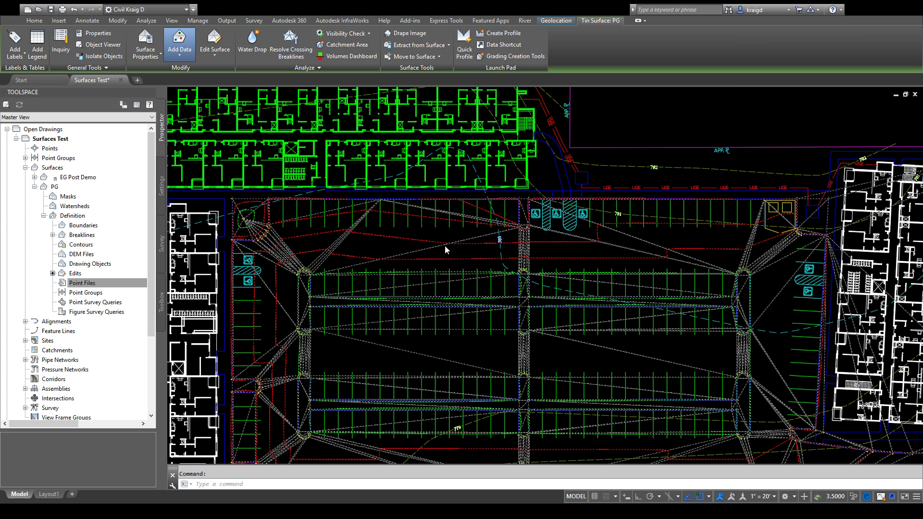
key("Escape")
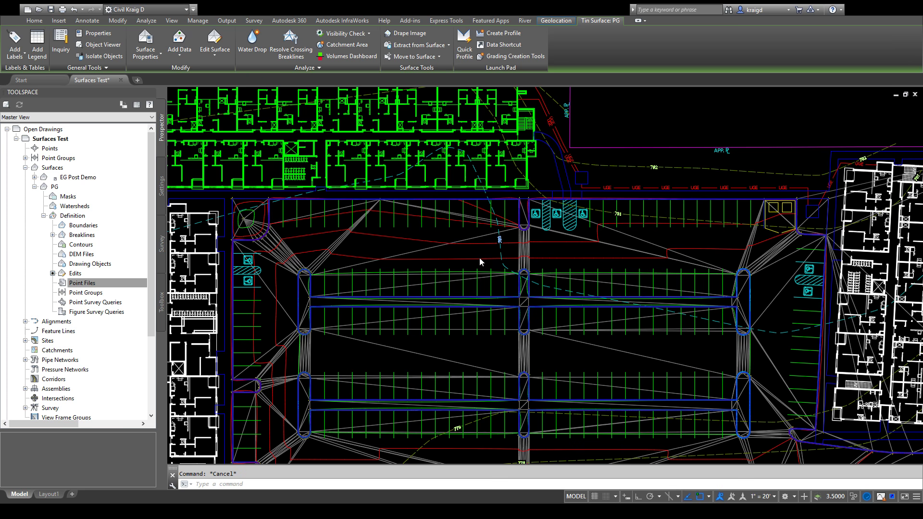
Step: Draw a closed four-sided polyline around the lot's interior, from the corner island along the inner stall ends and back to its start
type("P")
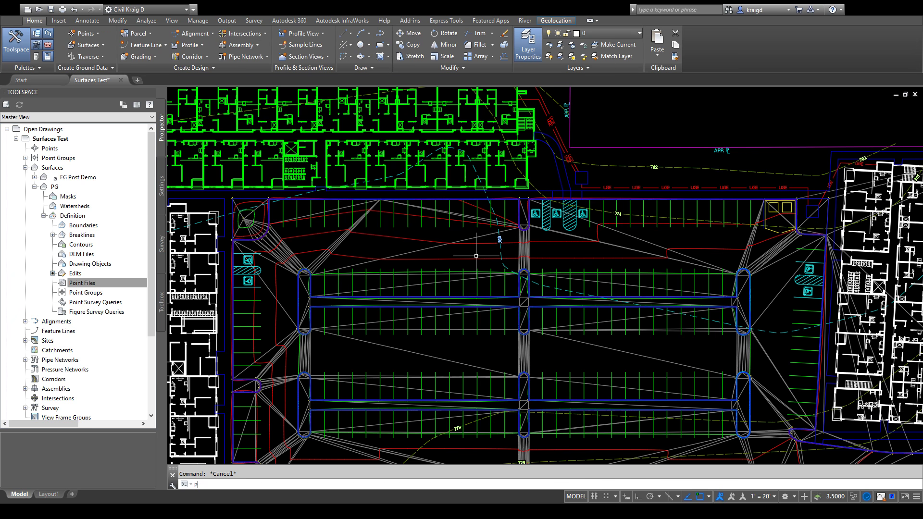
type("LI")
key("Return")
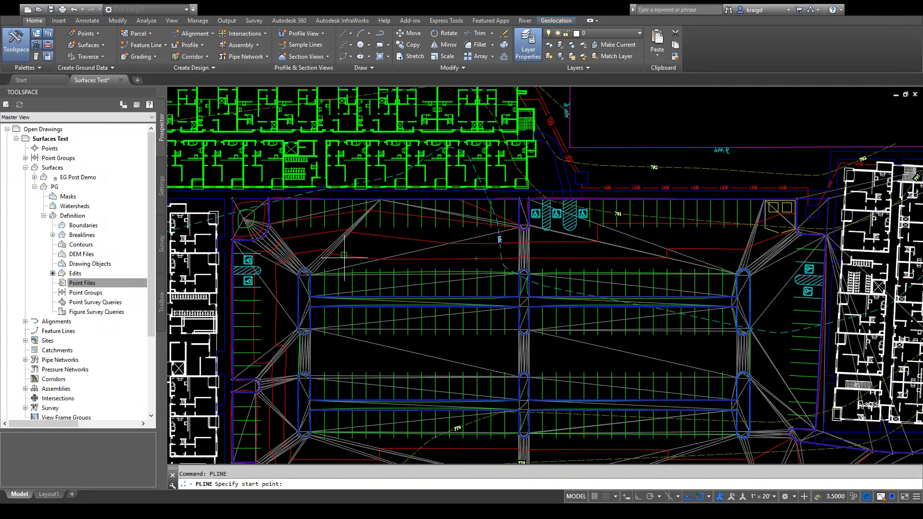
left_click(269, 226)
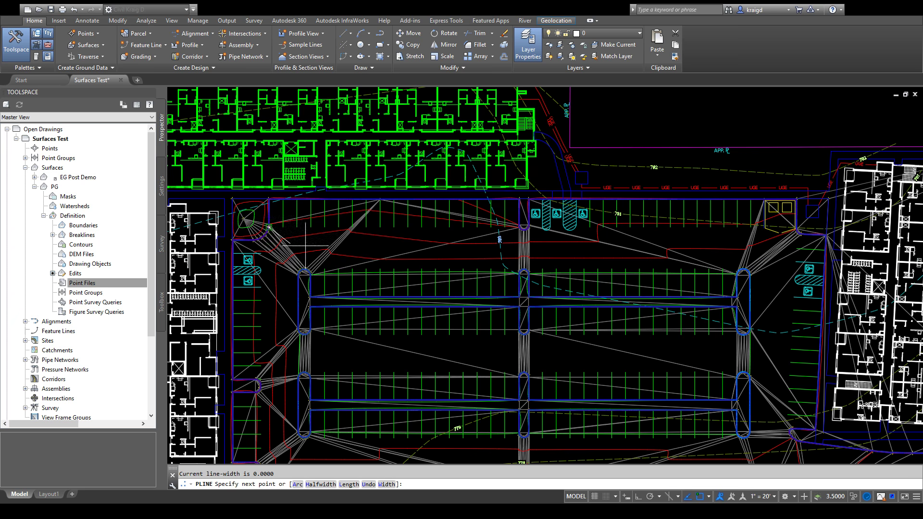
key("F4")
key("F4")
key("F3")
left_click(805, 229)
middle_click_drag(766, 365, 759, 282)
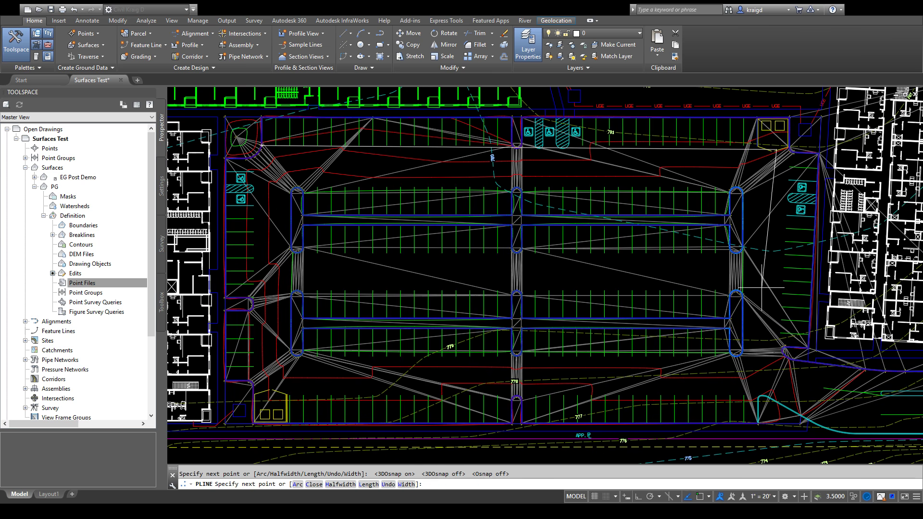
left_click(781, 380)
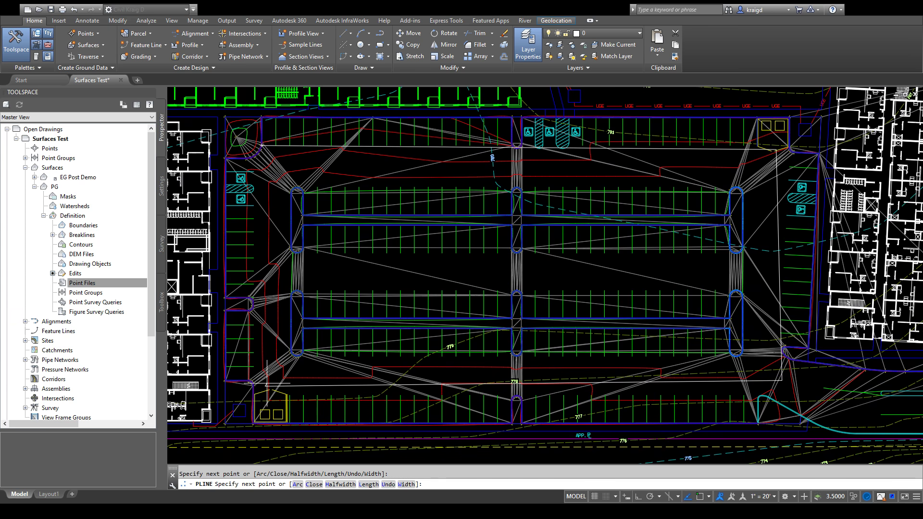
scroll(281, 126, "up", 4)
key("F3")
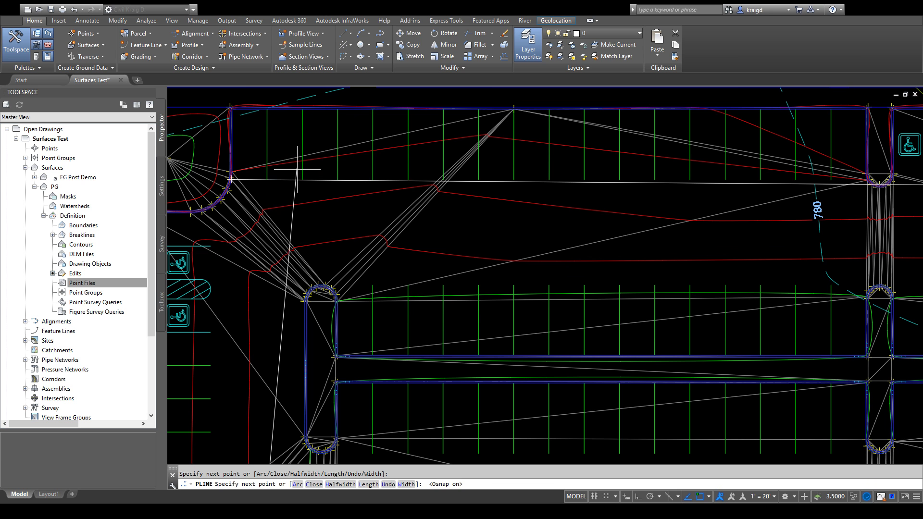
key("Escape")
scroll(353, 213, "down", 5)
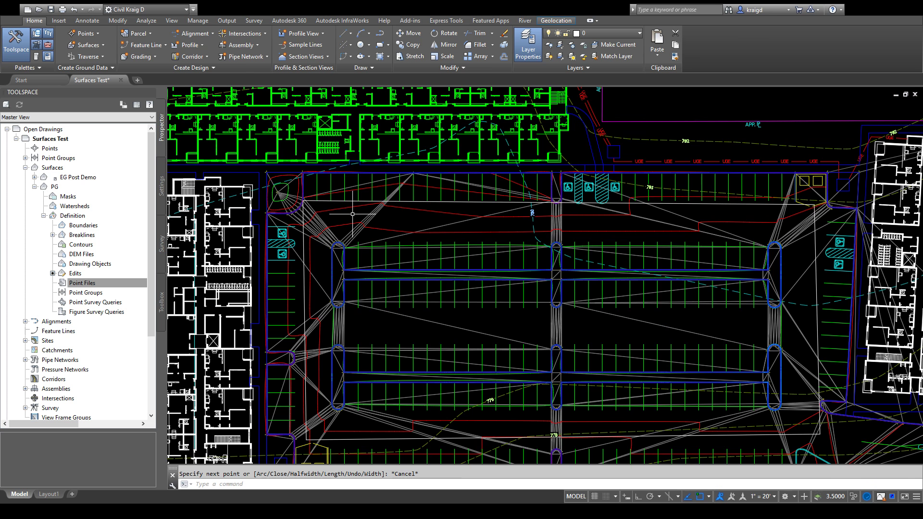
Step: Add the rectangular polyline to the PG surface as an outer boundary and clear the selection
left_click(405, 210)
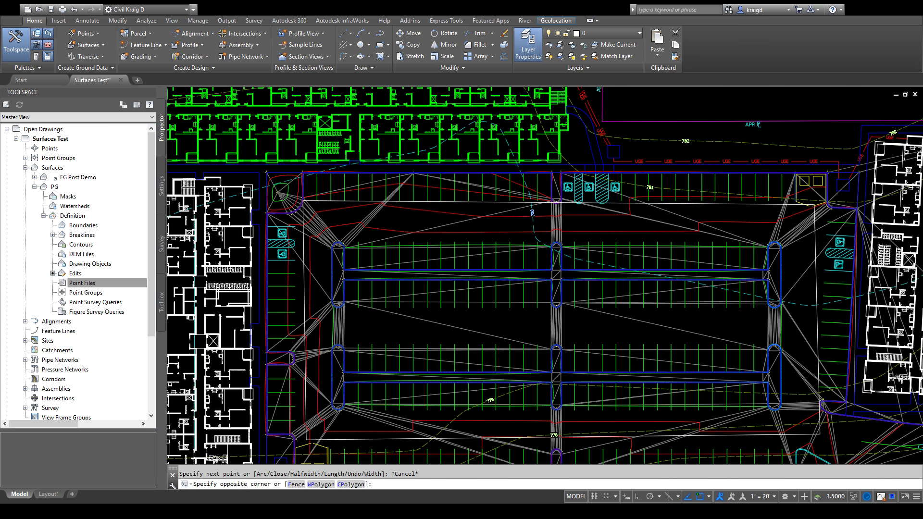
key("Escape")
left_click(413, 209)
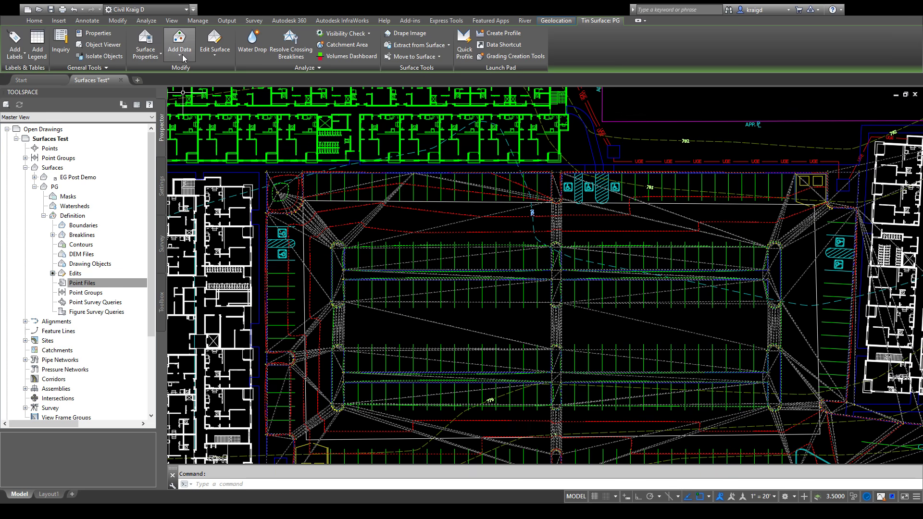
left_click(183, 58)
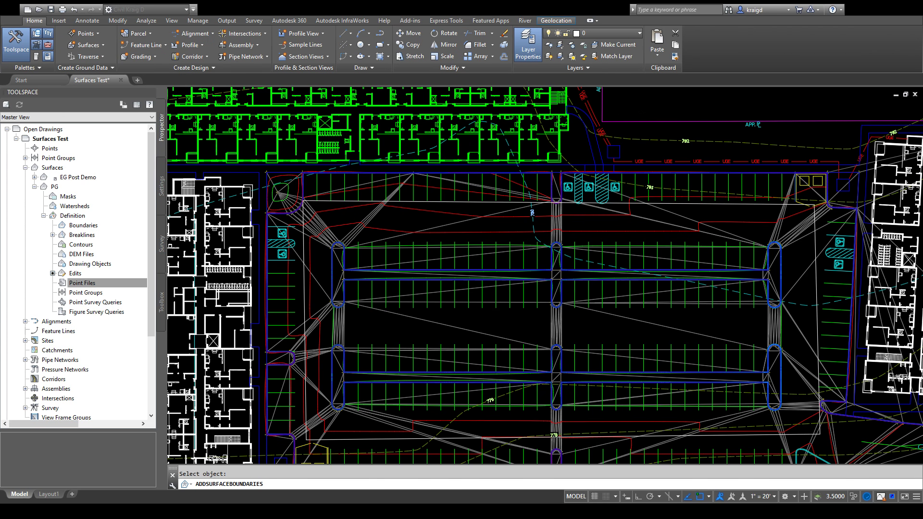
left_click(409, 206)
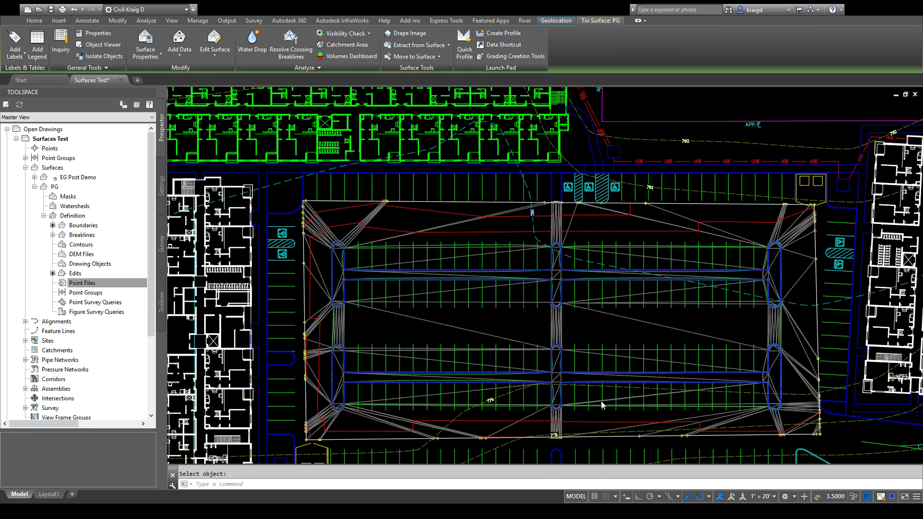
key("Escape")
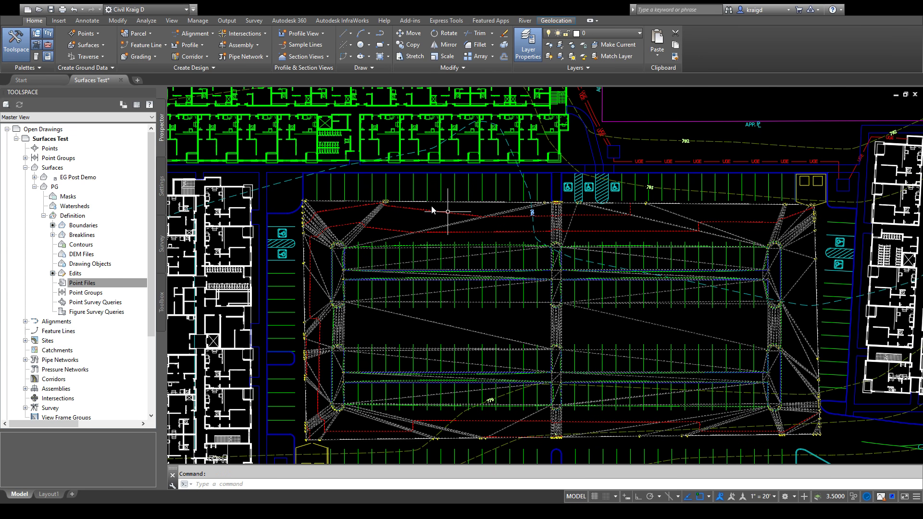
Step: Erase the boundary polyline from the drawing to remove the boundary from the PG surface
left_click(448, 211)
key("Escape")
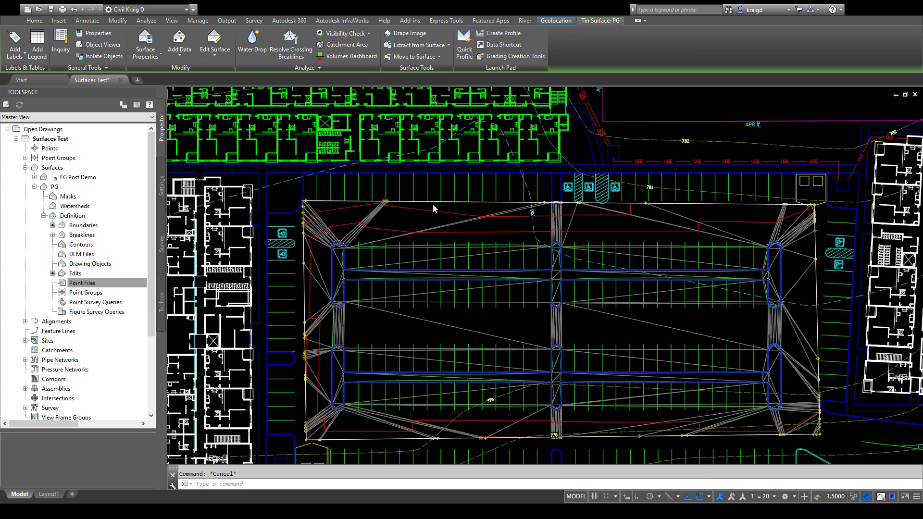
type("e")
key("Return")
left_click(436, 201)
key("Return")
Step: Inspect the surface over the whole site and the triangulation around the central median islands
scroll(467, 228, "down", 3)
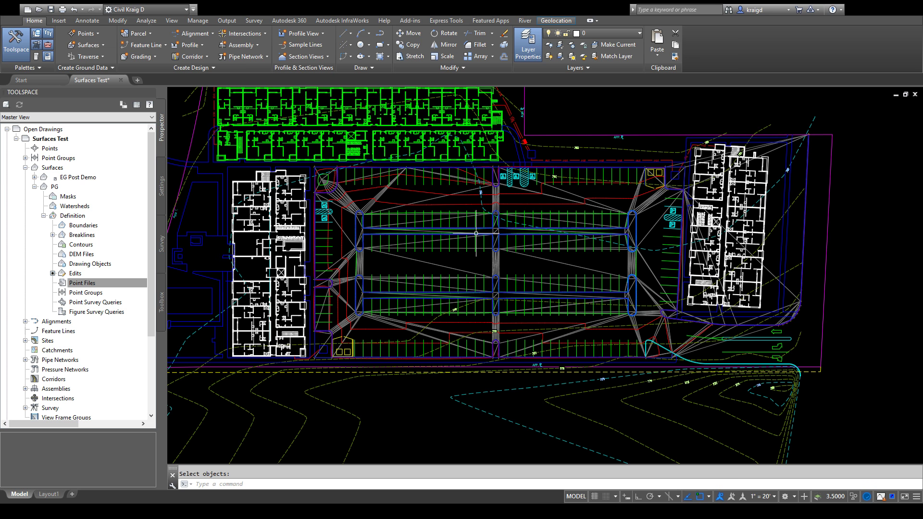
scroll(475, 234, "up", 1)
scroll(456, 248, "up", 2)
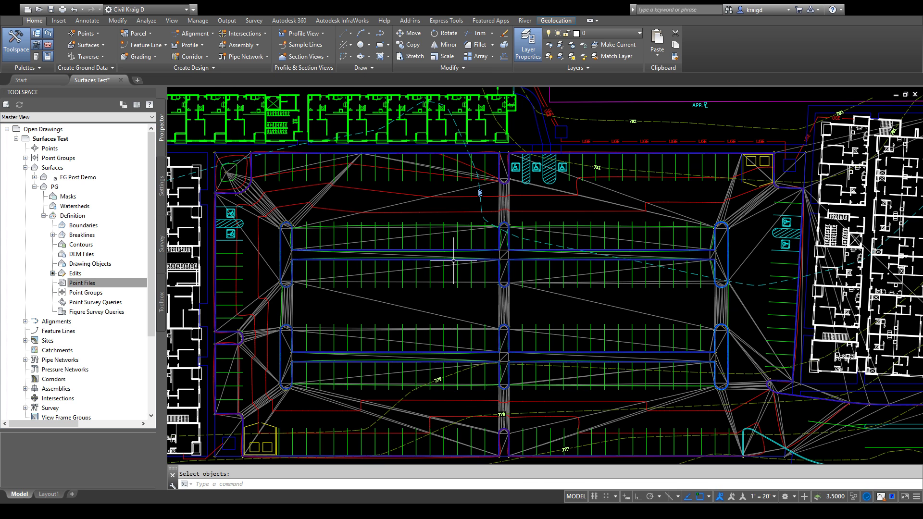
scroll(453, 261, "up", 4)
scroll(438, 297, "up", 3)
scroll(452, 269, "down", 1)
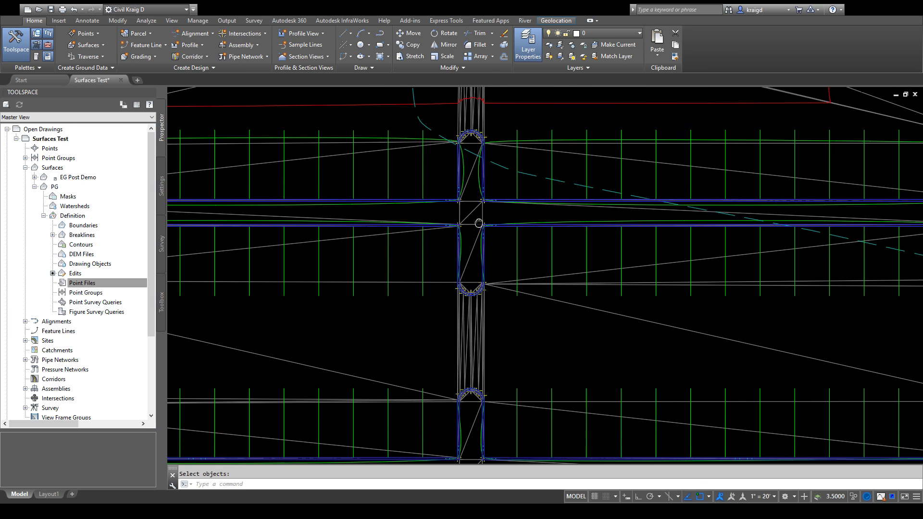